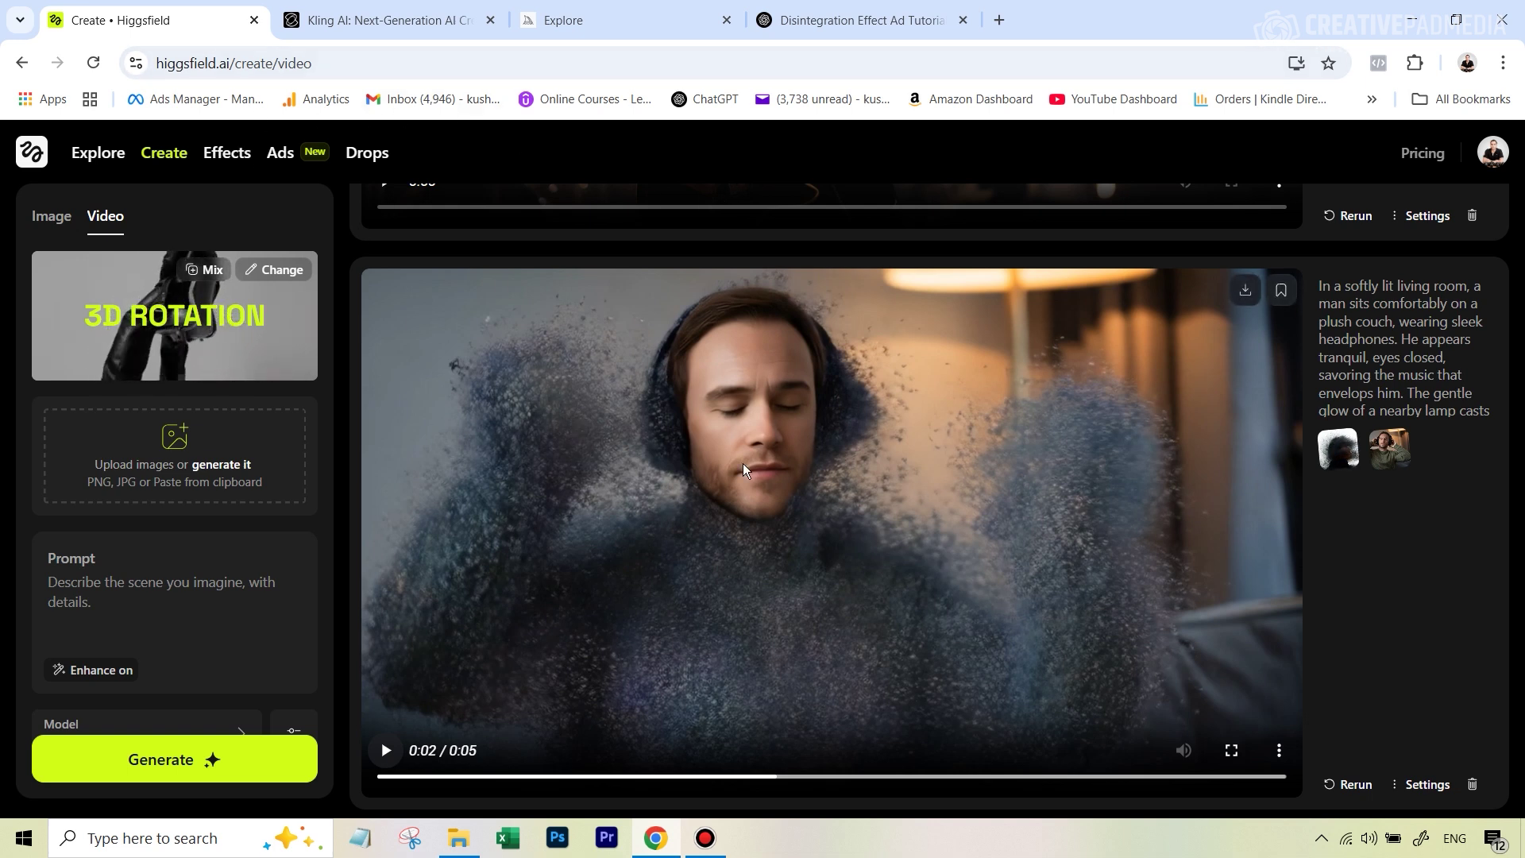
- Switch to Kling AI and play the generated video of the man reaching for the headphones
left_click(385, 20)
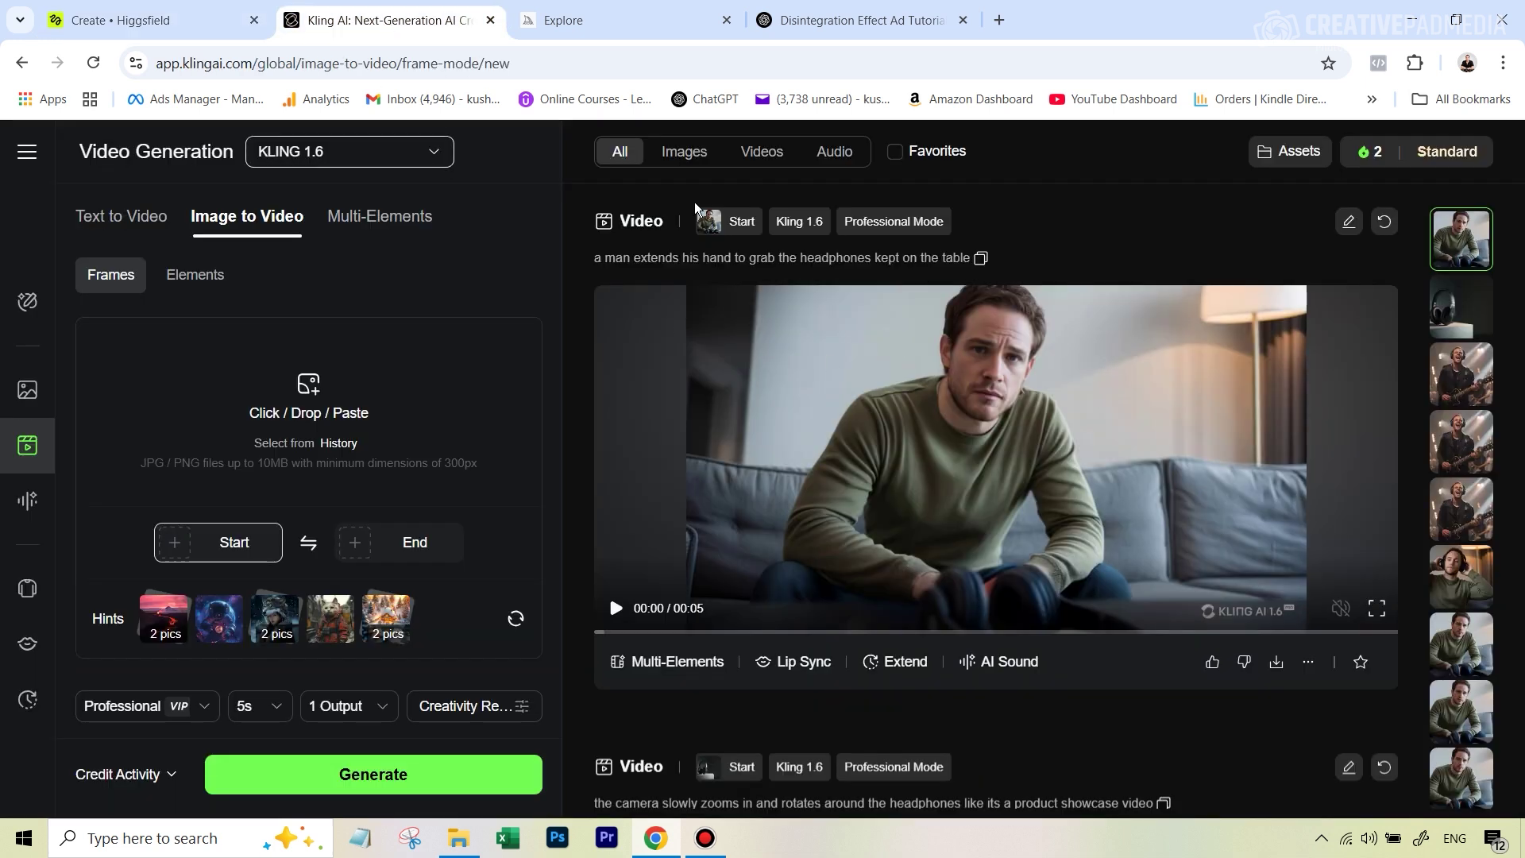
left_click(774, 443)
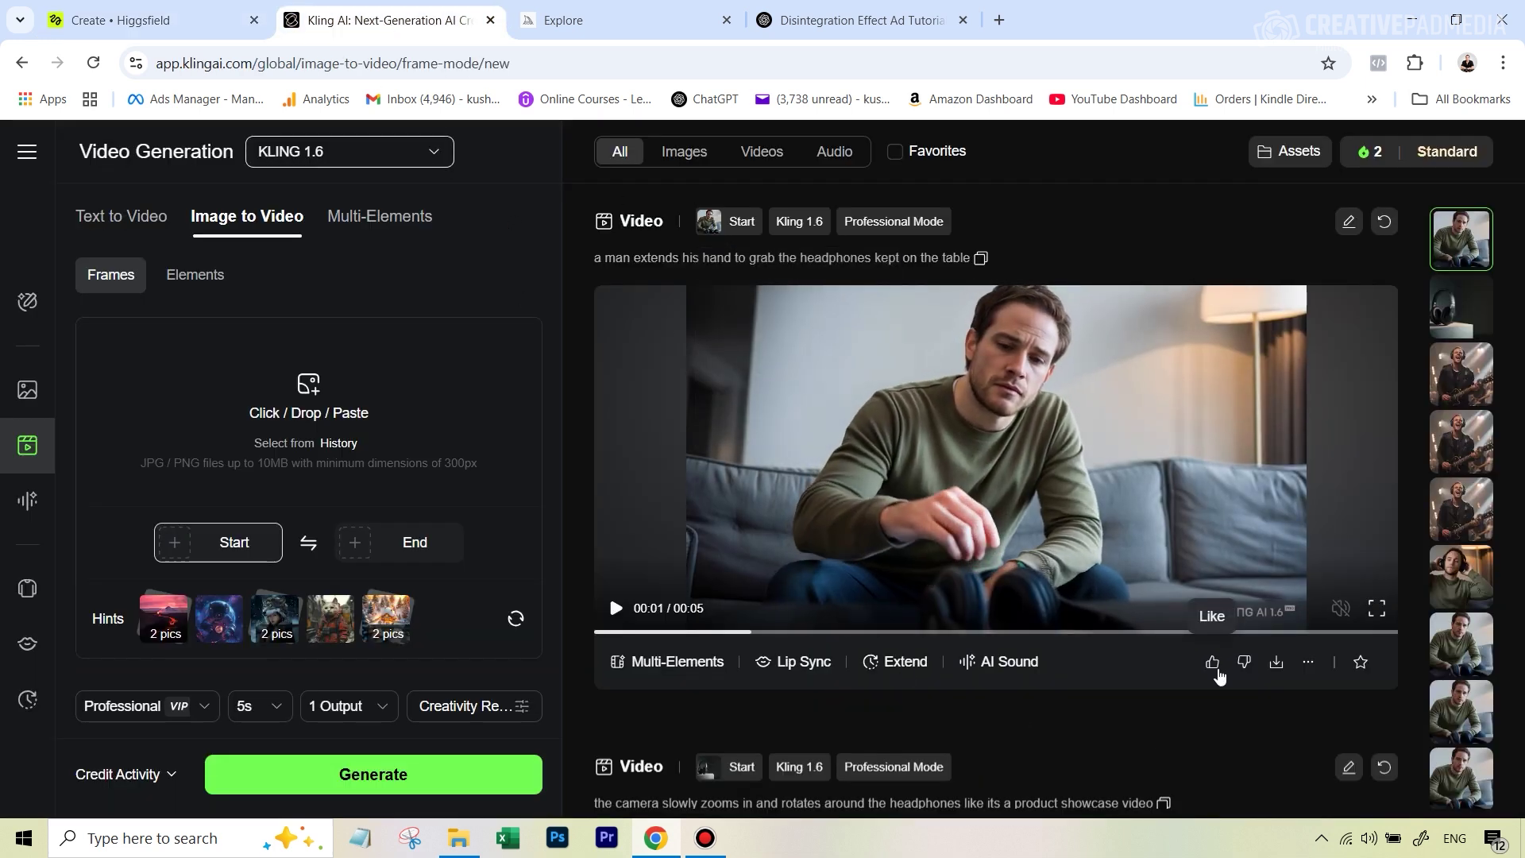
- Switch to ChatGPT and review the headphone ad concept, its scene plan and the six-frame storyboard request
left_click(880, 22)
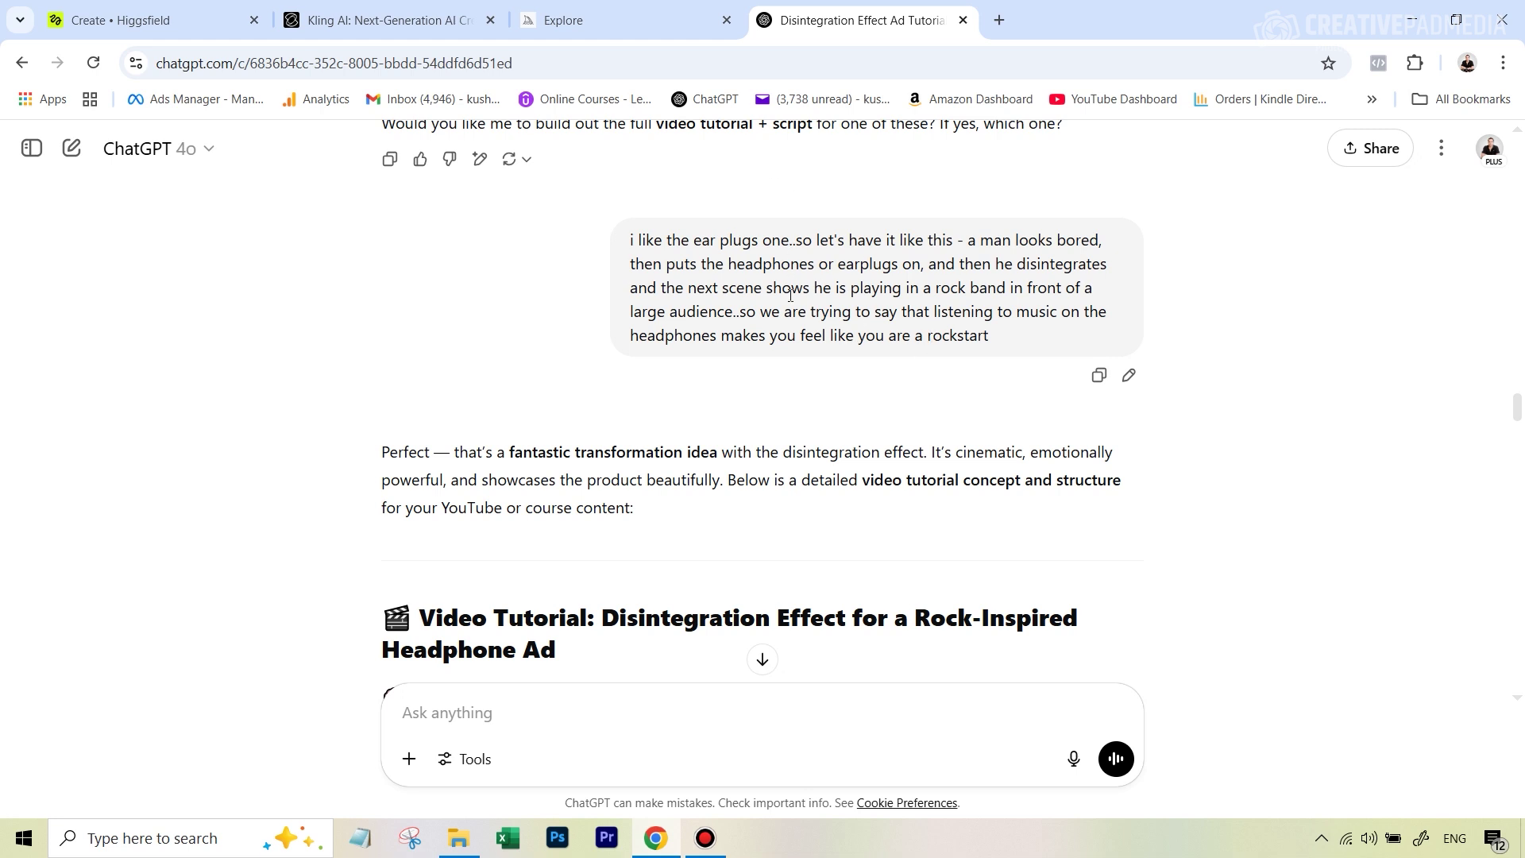
scroll(770, 370, "down", 5)
scroll(651, 356, "down", 4)
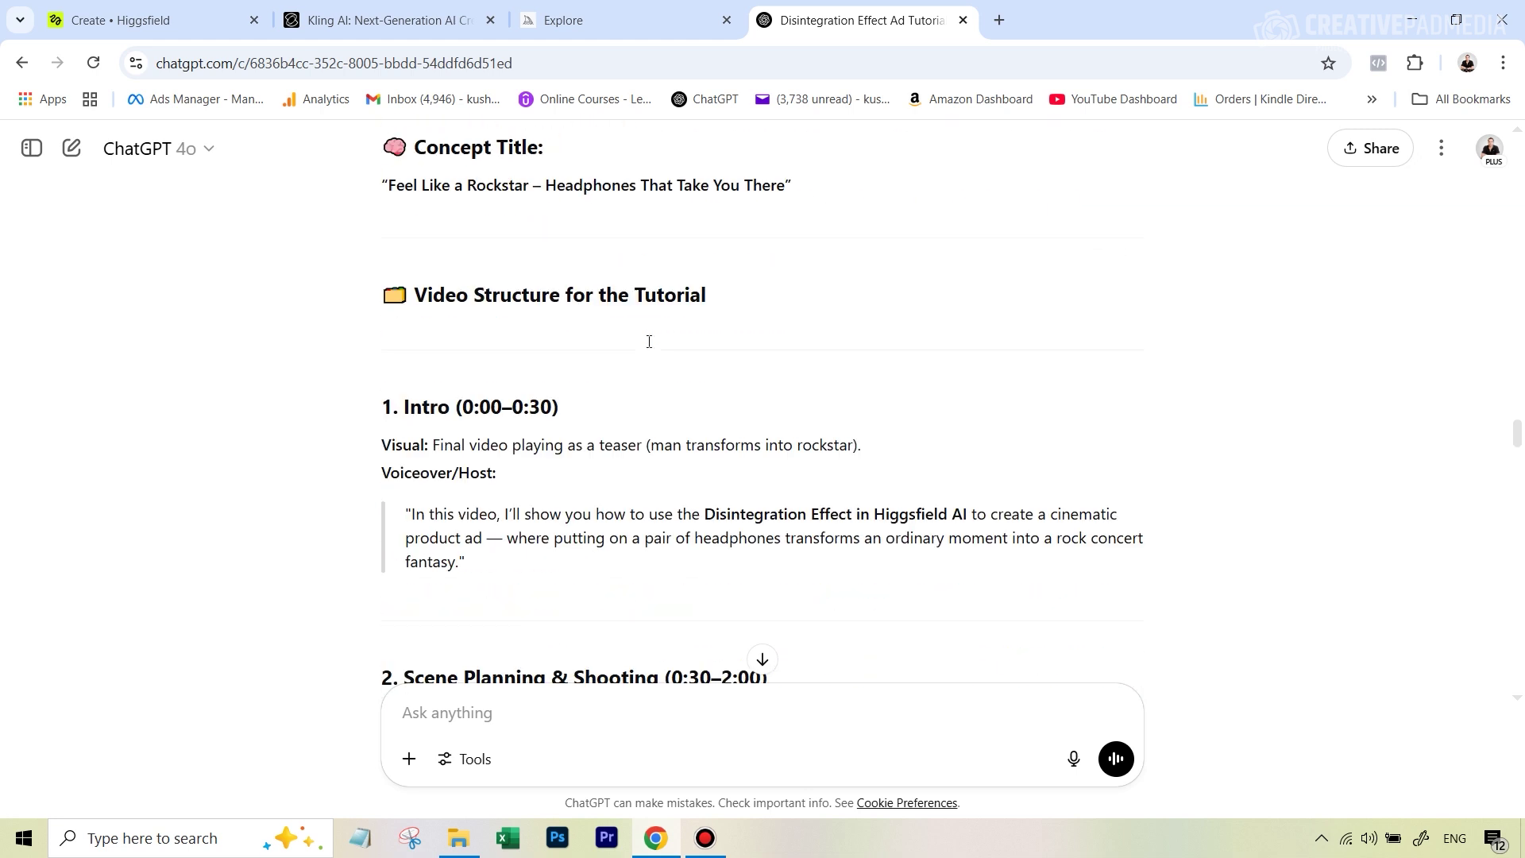
scroll(574, 309, "down", 7)
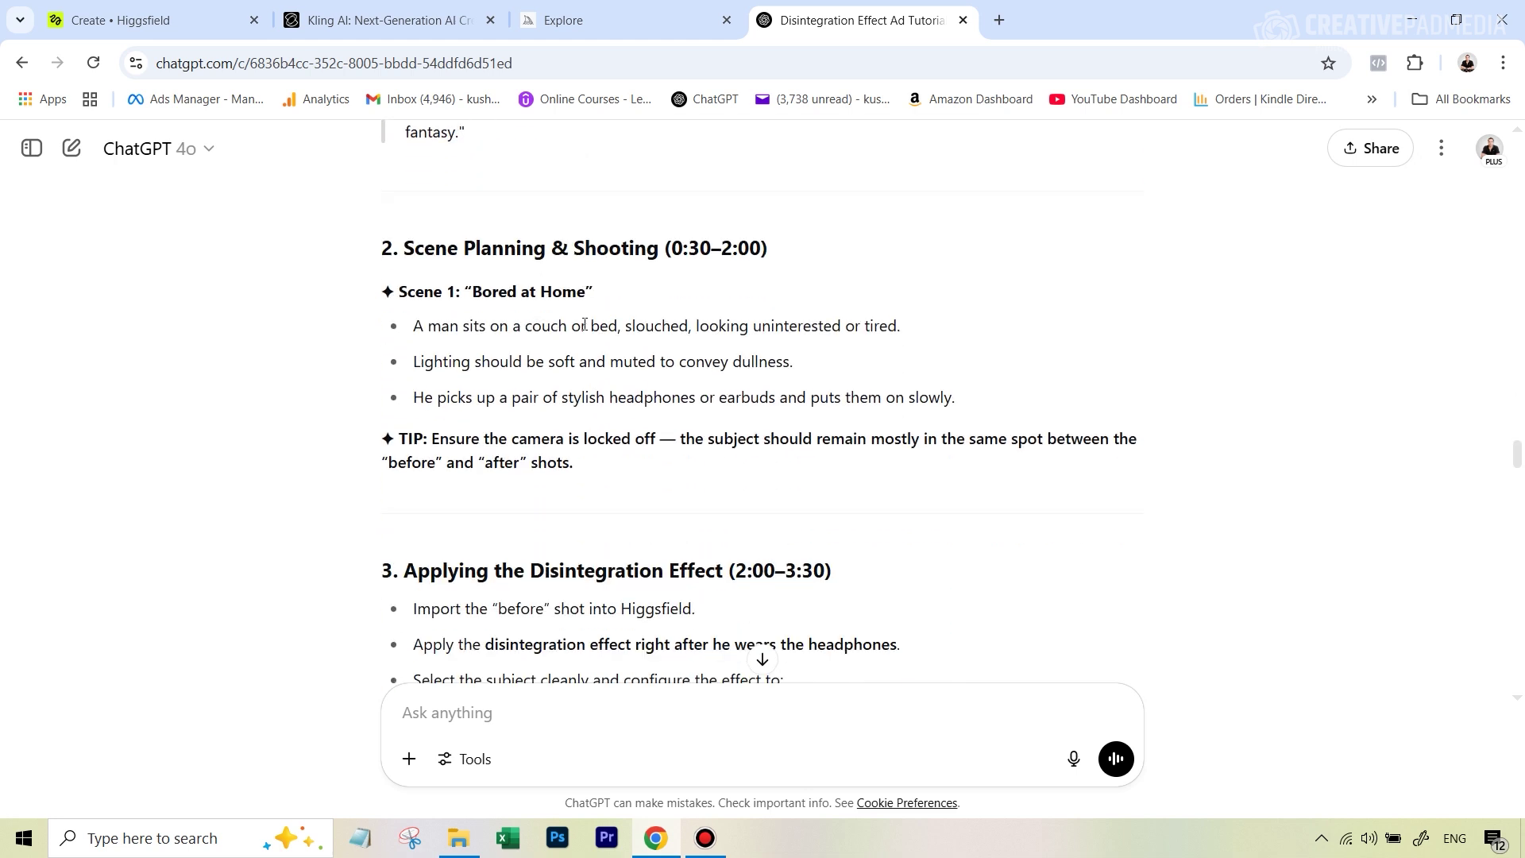
scroll(597, 325, "down", 12)
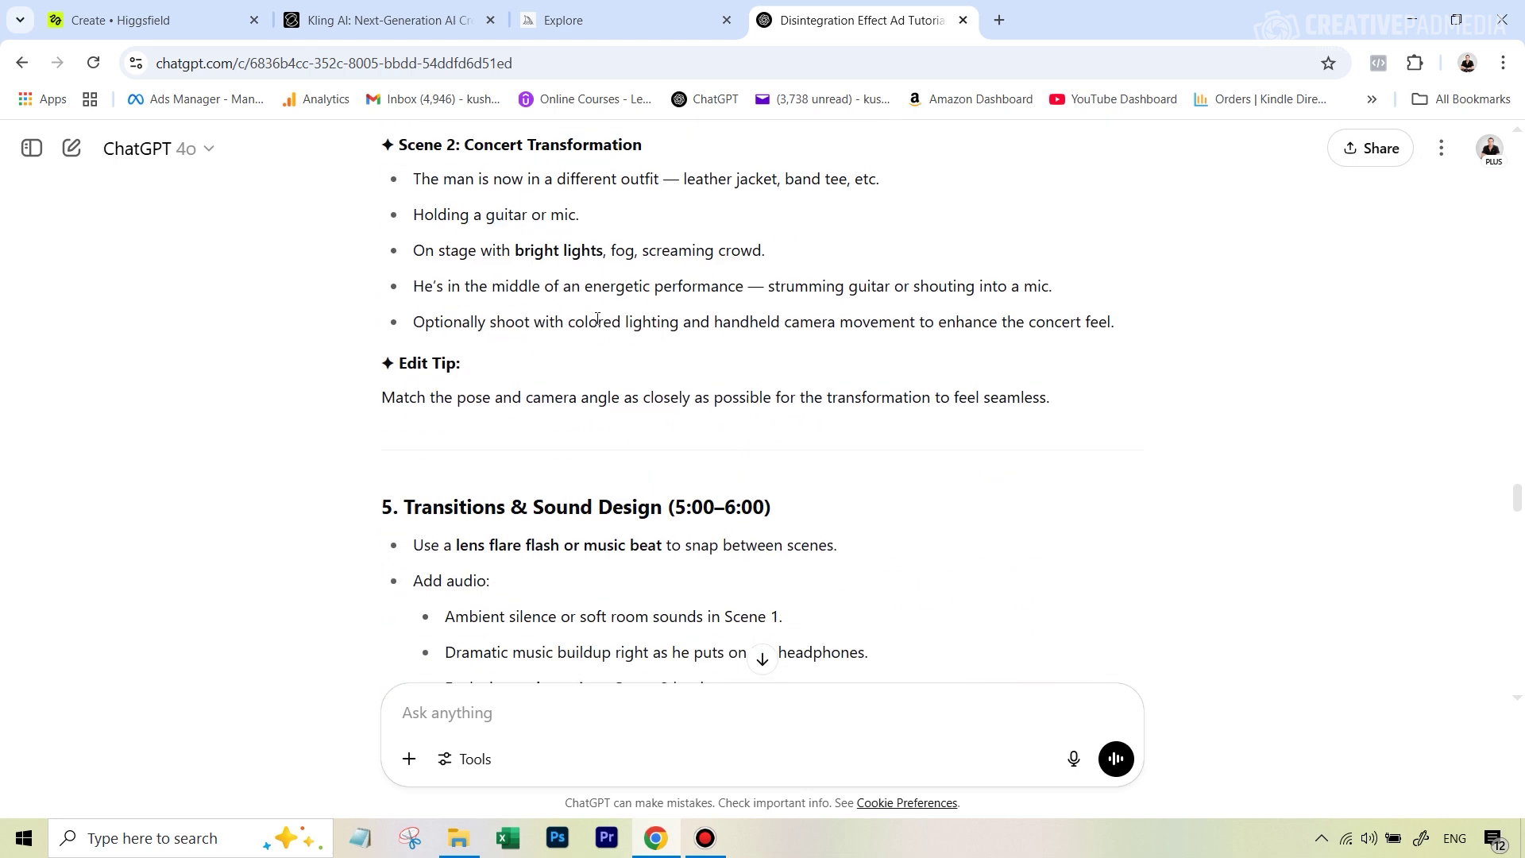
scroll(598, 319, "down", 3)
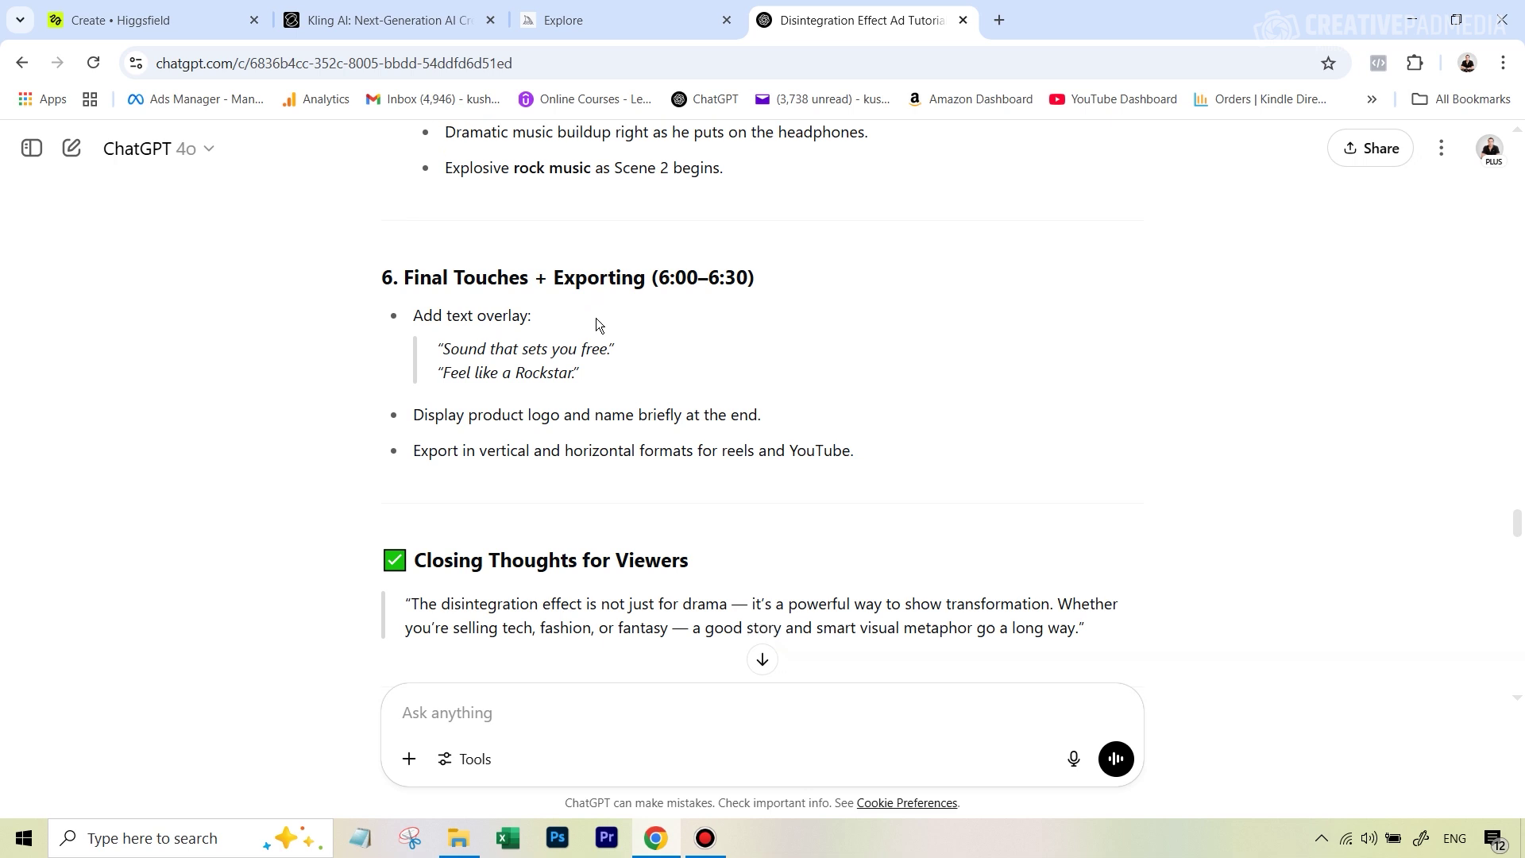
scroll(596, 318, "down", 1)
scroll(586, 249, "down", 5)
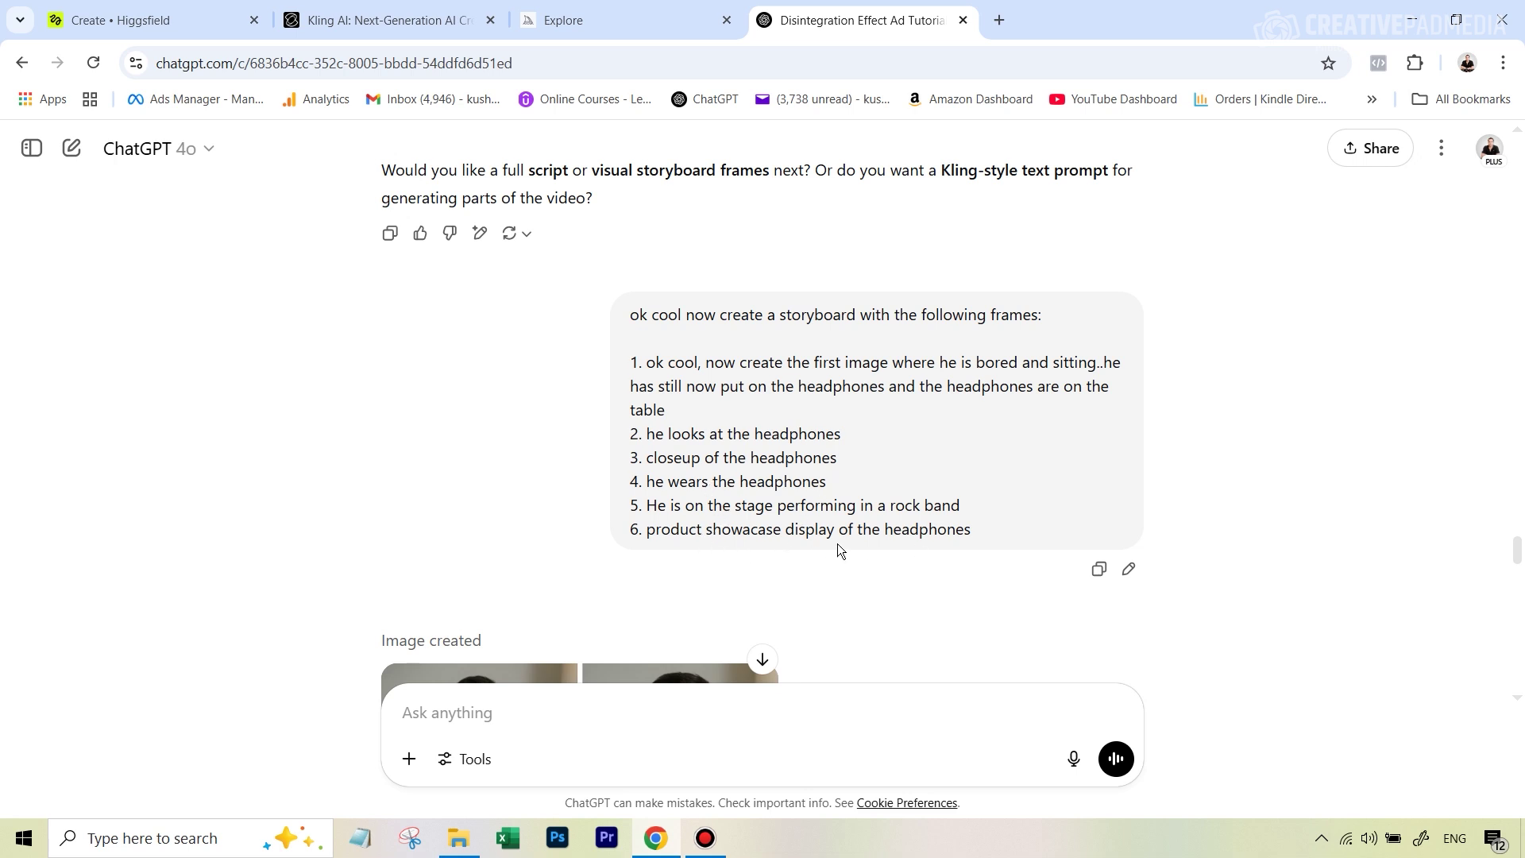
scroll(859, 548, "down", 6)
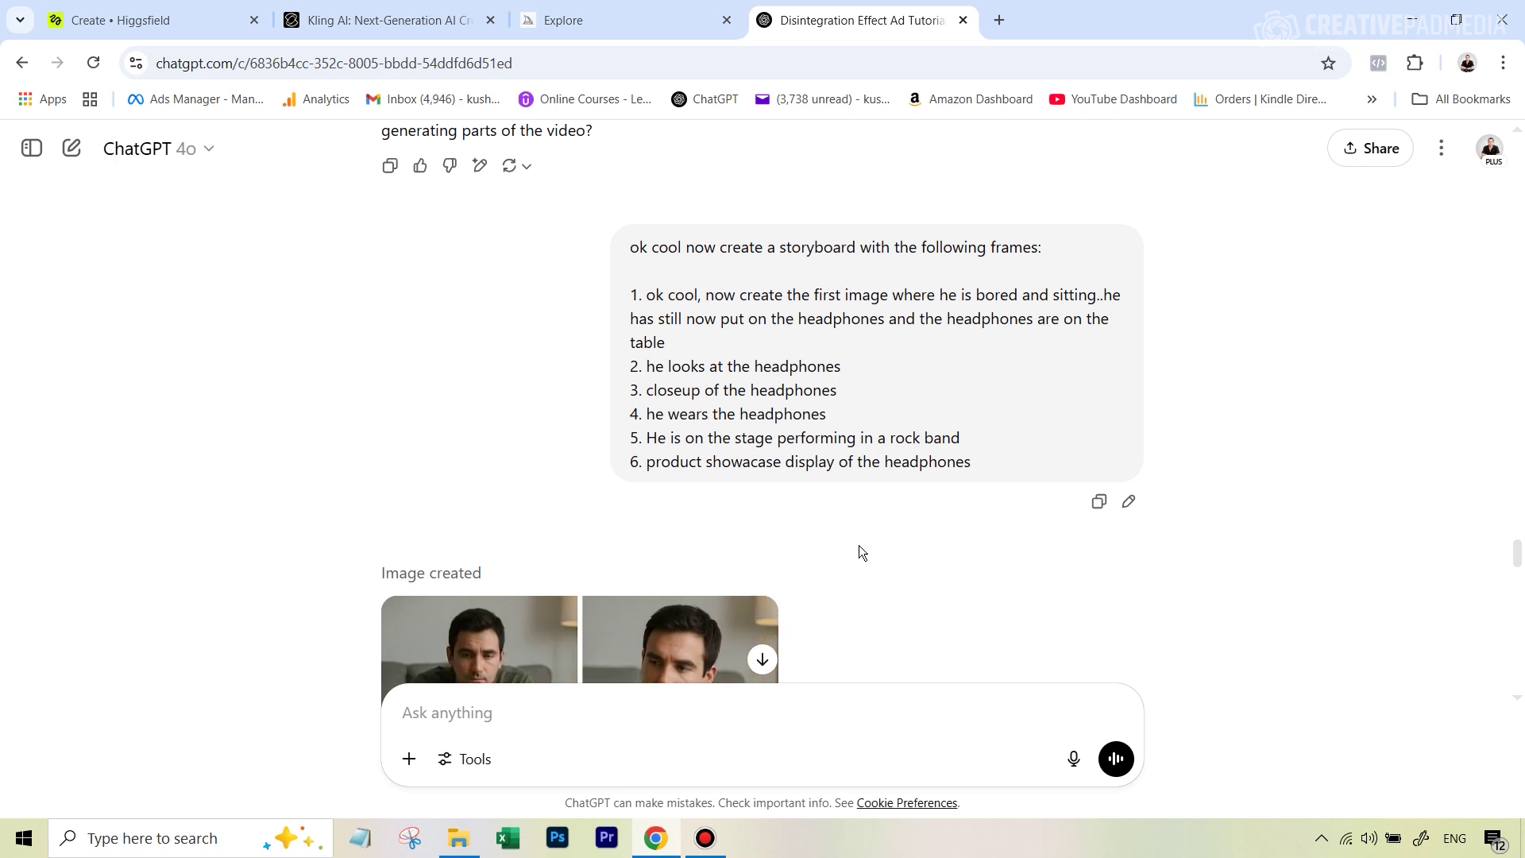
scroll(861, 540, "down", 1)
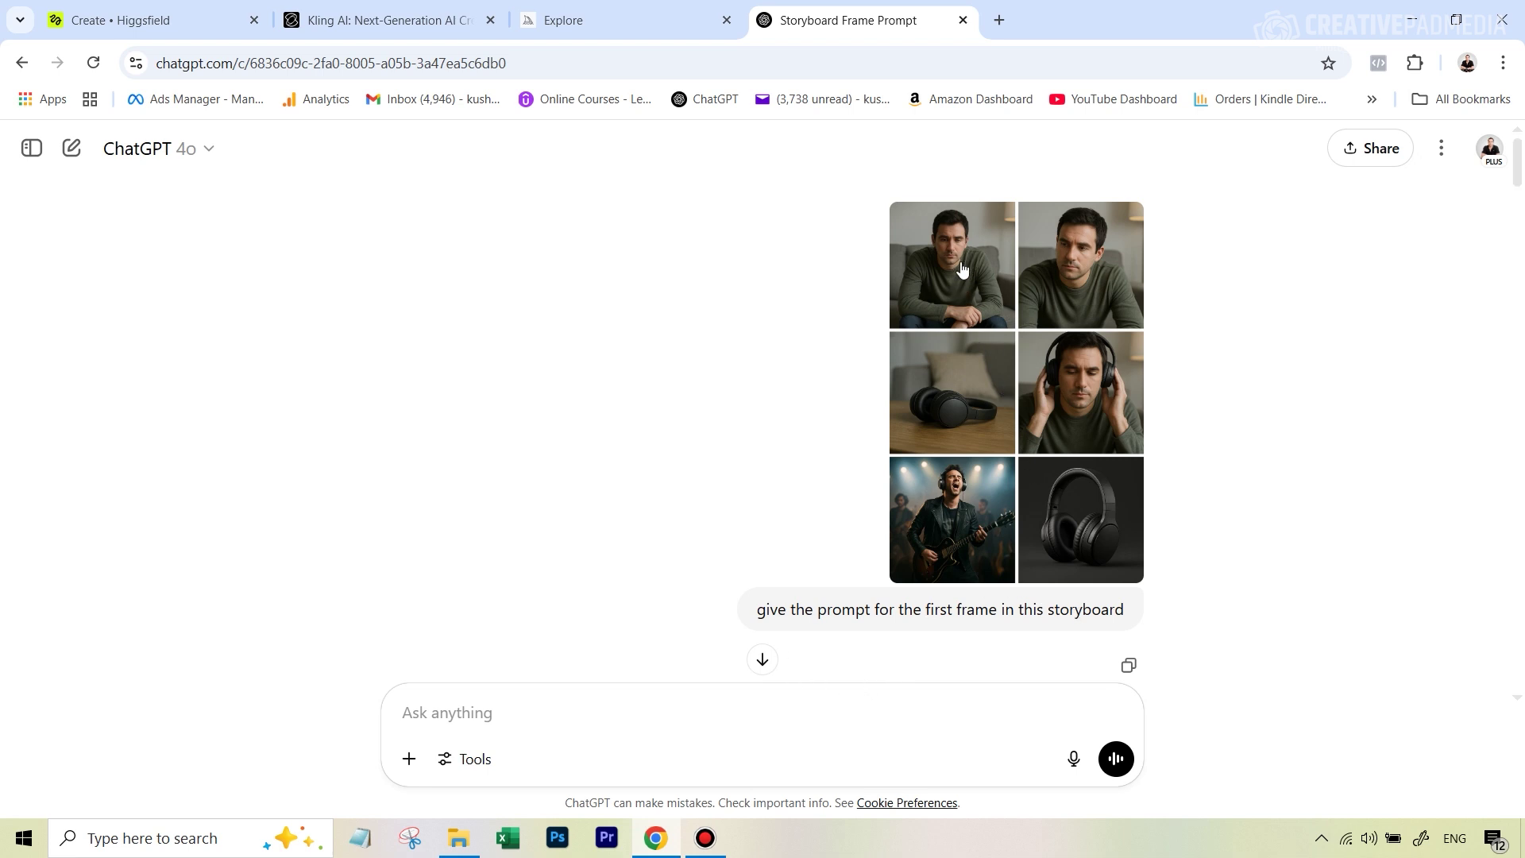
- Copy the full text of the first-frame prompt from the Storyboard Frame Prompt chat
scroll(699, 489, "down", 1)
scroll(688, 485, "down", 6)
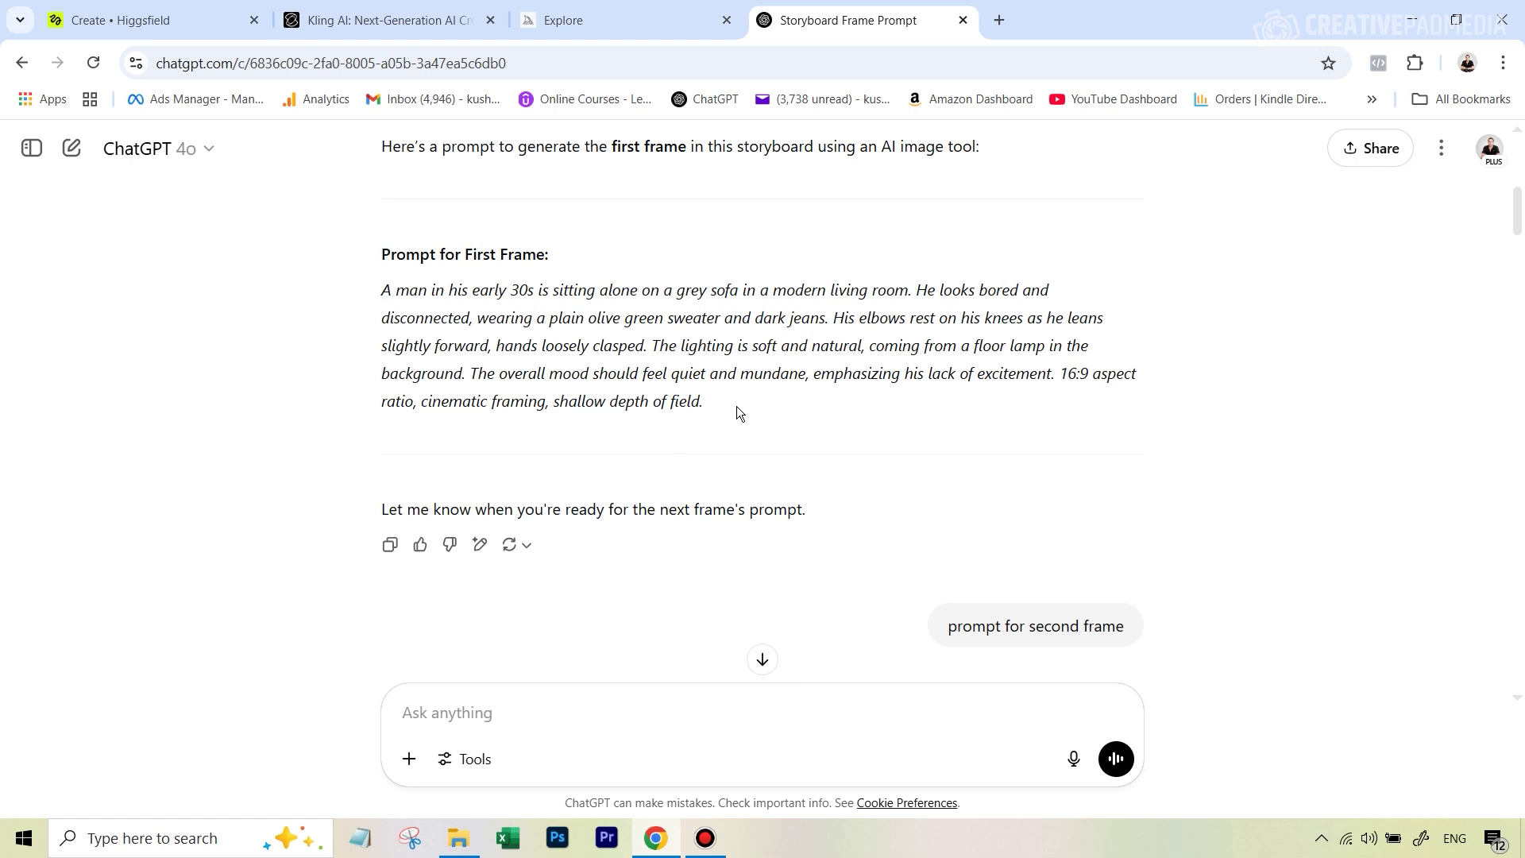
left_click_drag(718, 404, 378, 287)
right_click(467, 300)
left_click(497, 321)
- Switch to Midjourney, check the image settings, generate images from the copied first-frame prompt and open the creations page
left_click(597, 17)
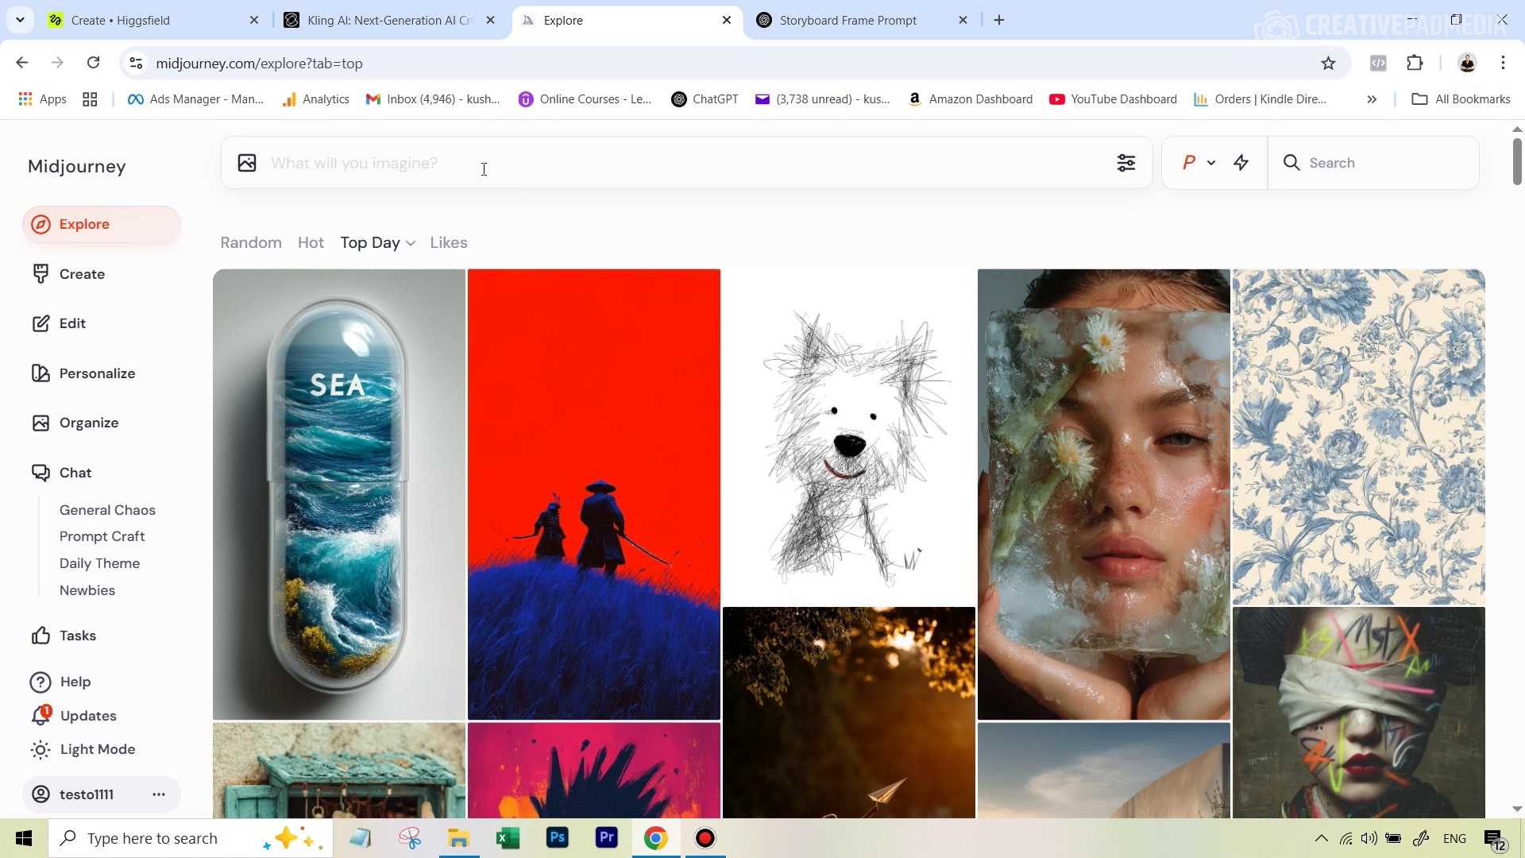
left_click(486, 167)
key("ctrl+v")
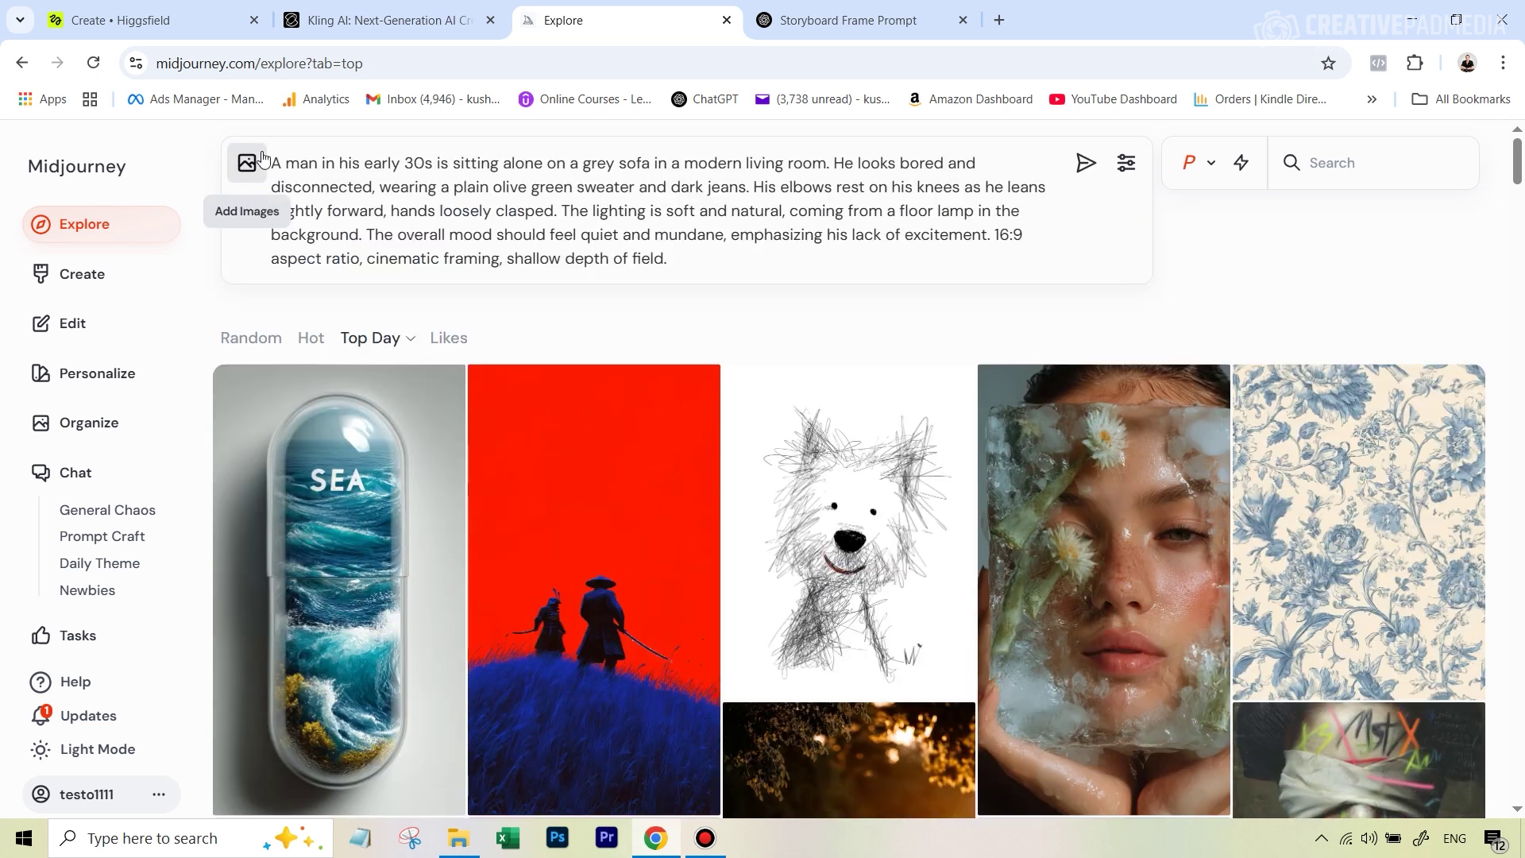
left_click(1125, 176)
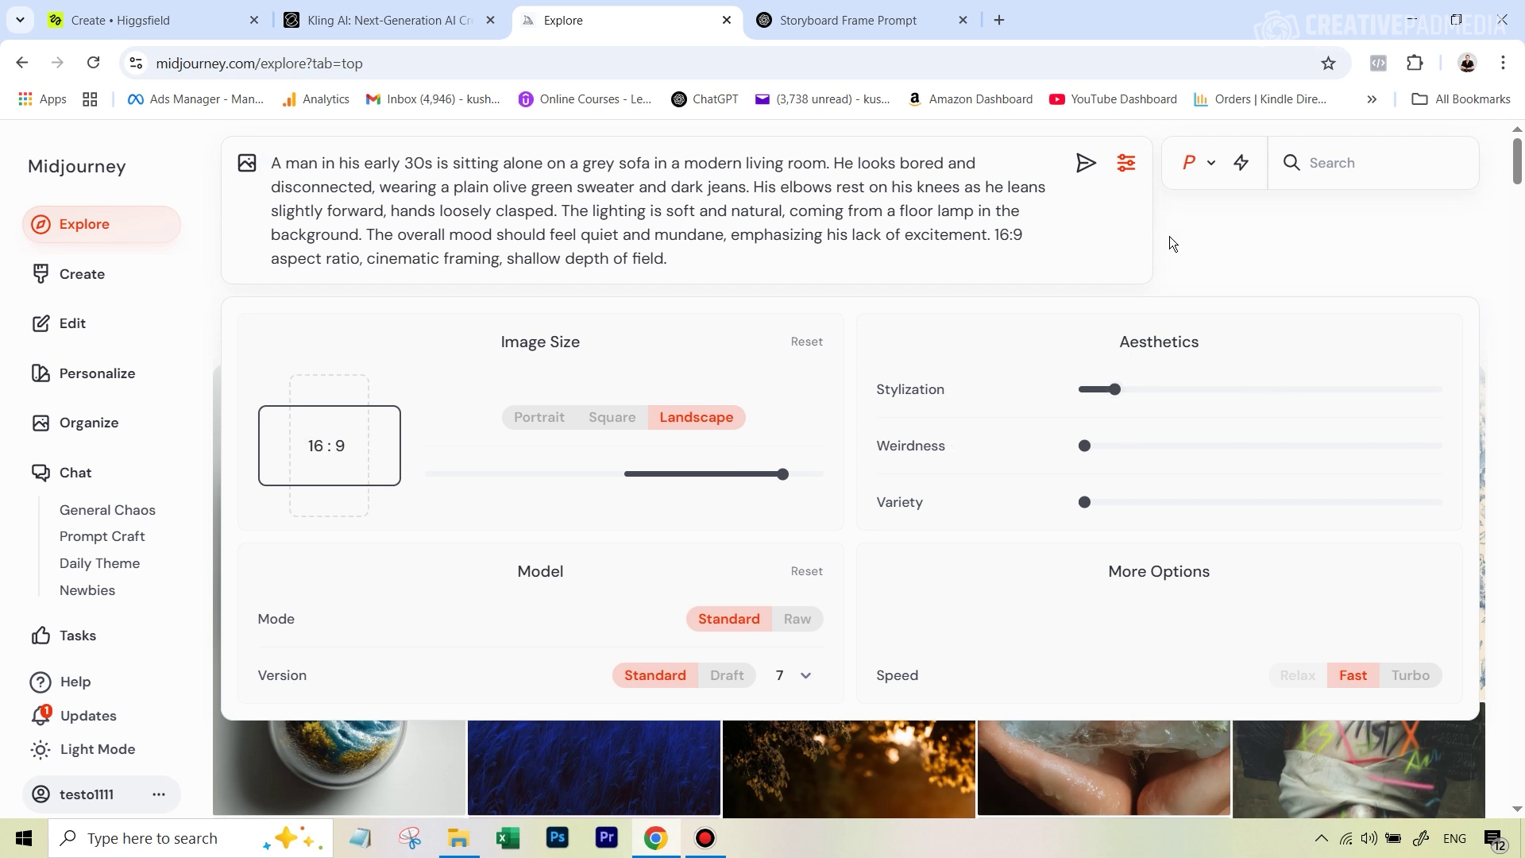
left_click(1089, 176)
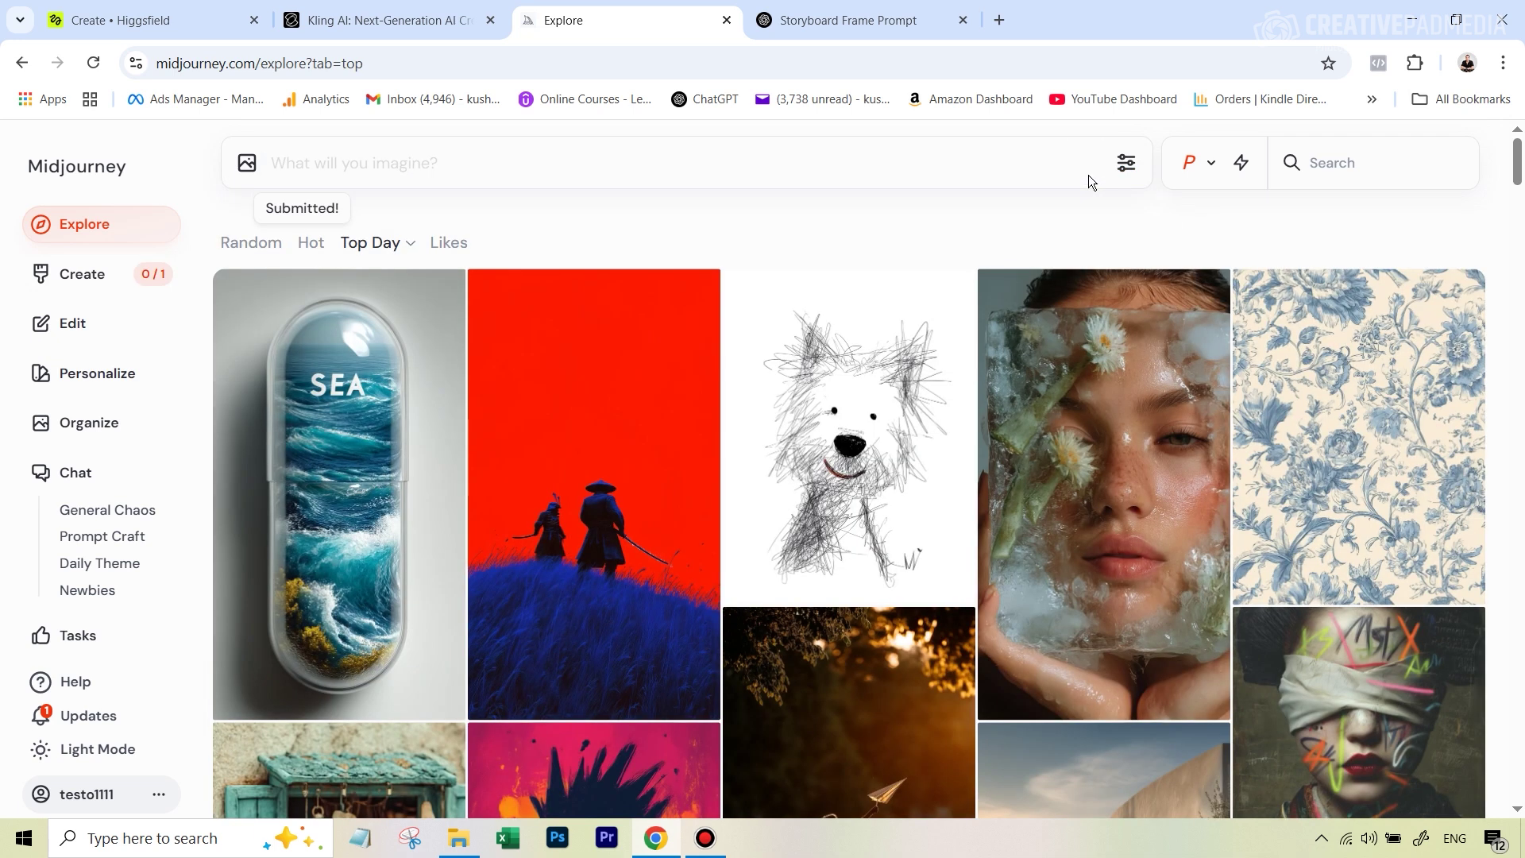
left_click(87, 274)
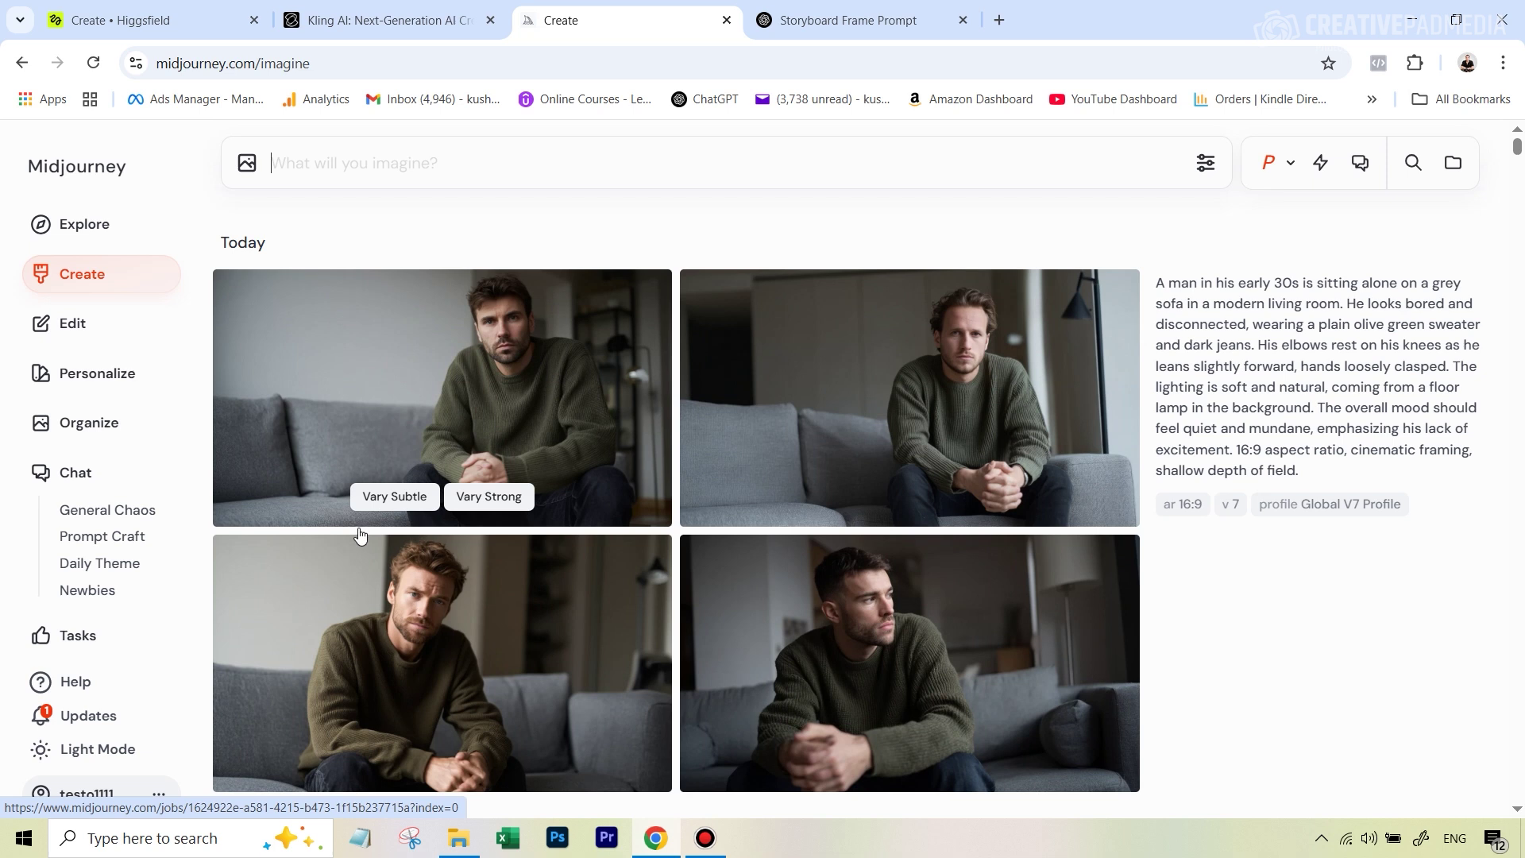
- Return to the ChatGPT storyboard and enlarge it to examine the man in the first frame
left_click(794, 18)
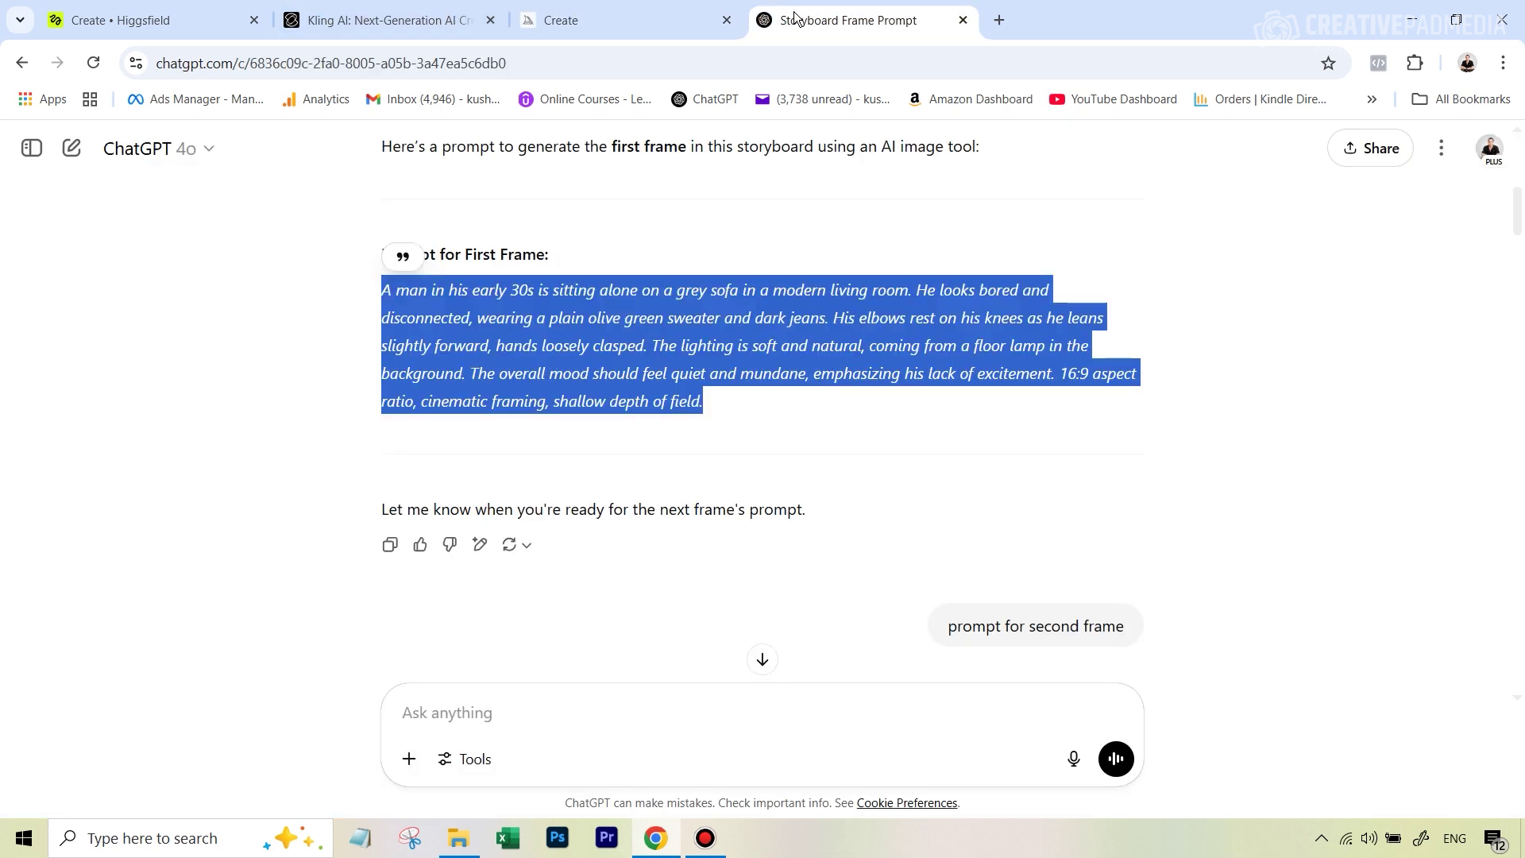
scroll(1308, 307, "up", 5)
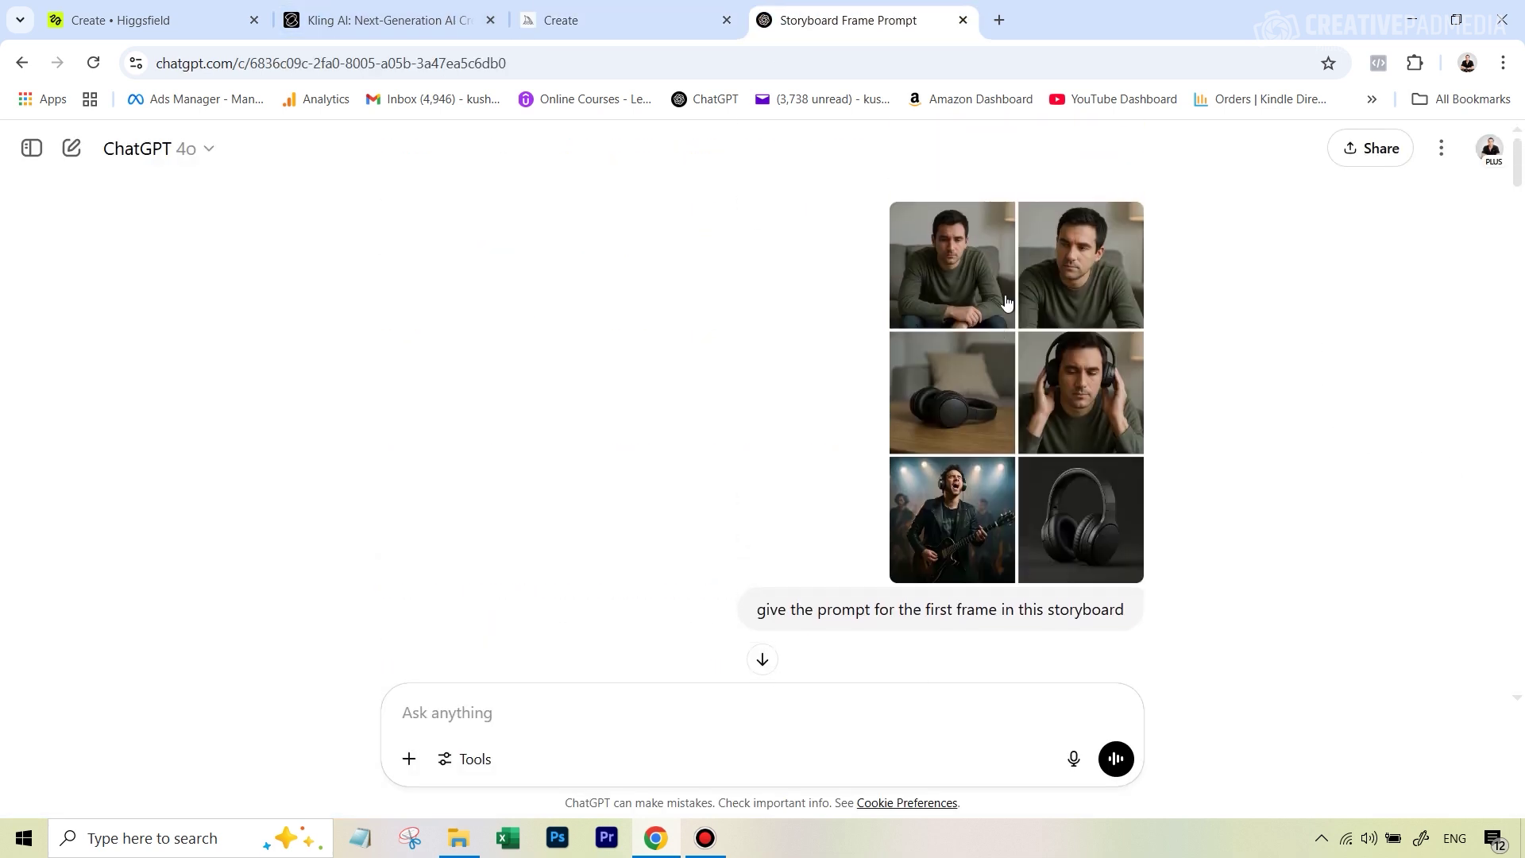
left_click(999, 333)
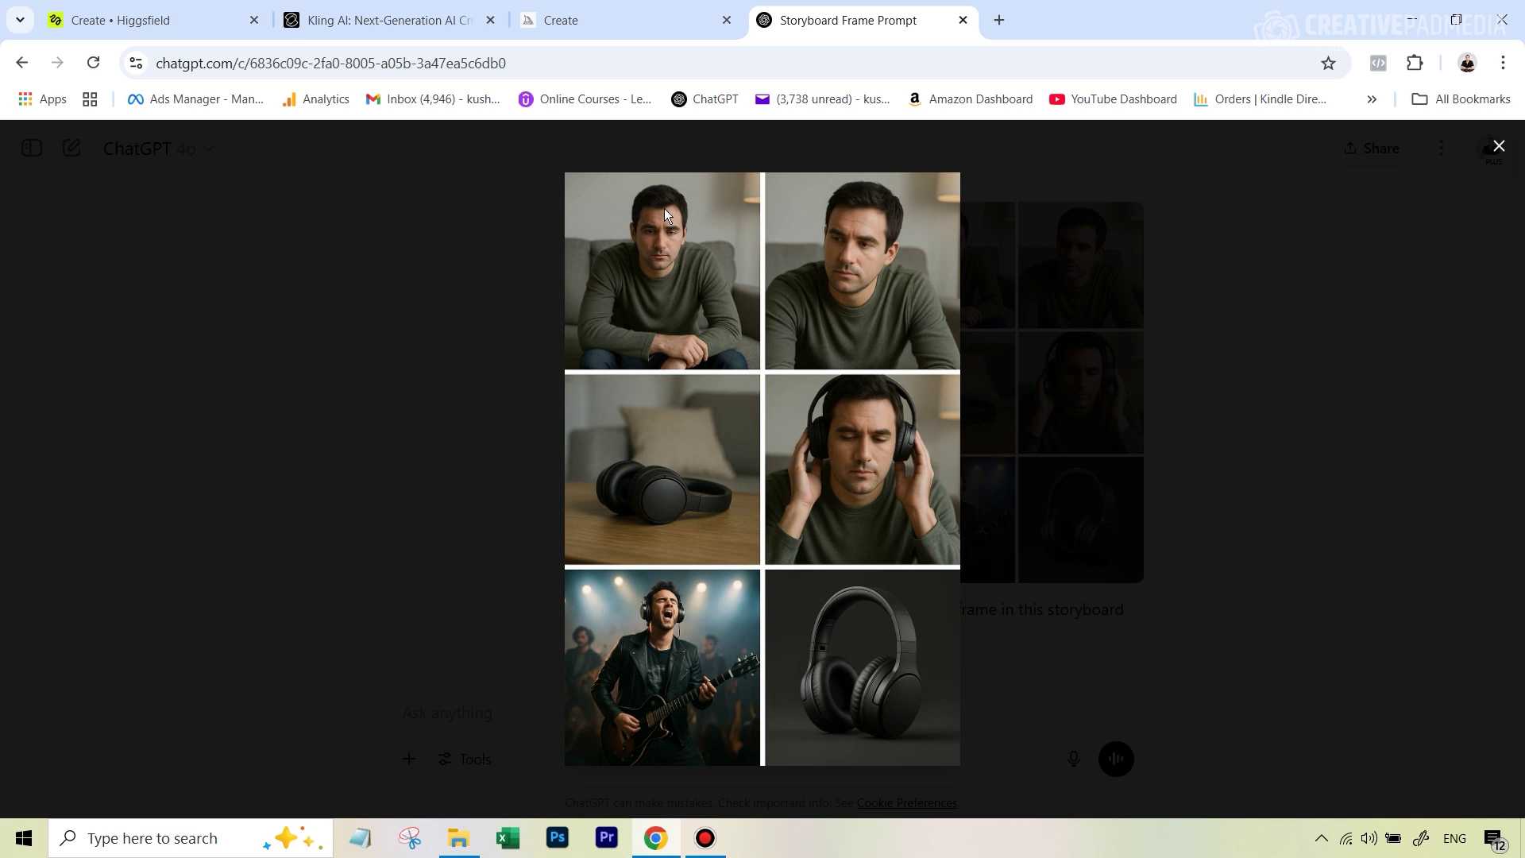
- Switch to Midjourney and download the image of the man facing the camera beside the black floor lamp
left_click(625, 17)
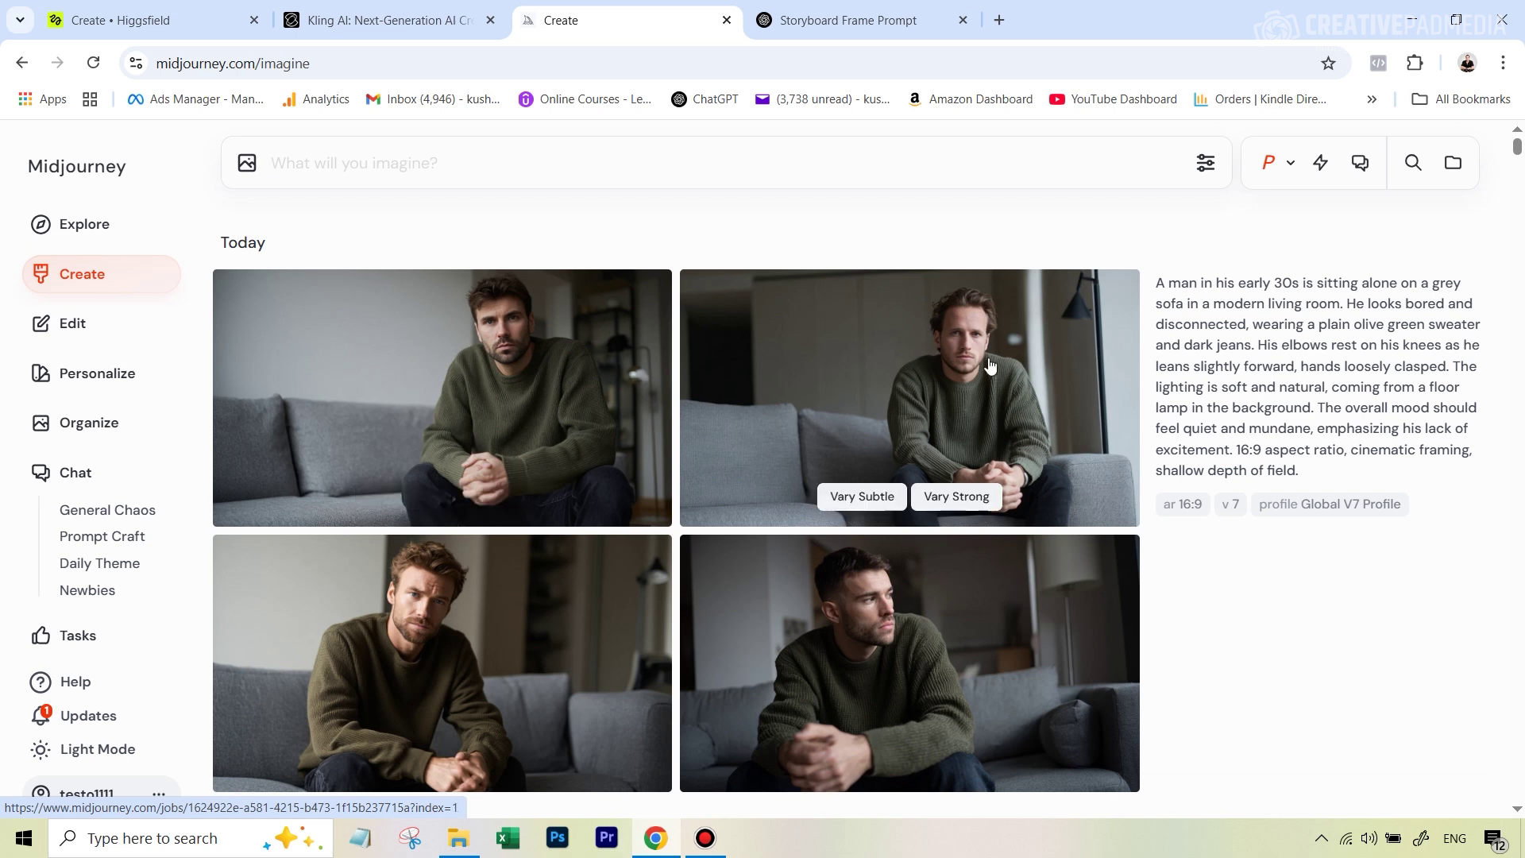
left_click(1034, 380)
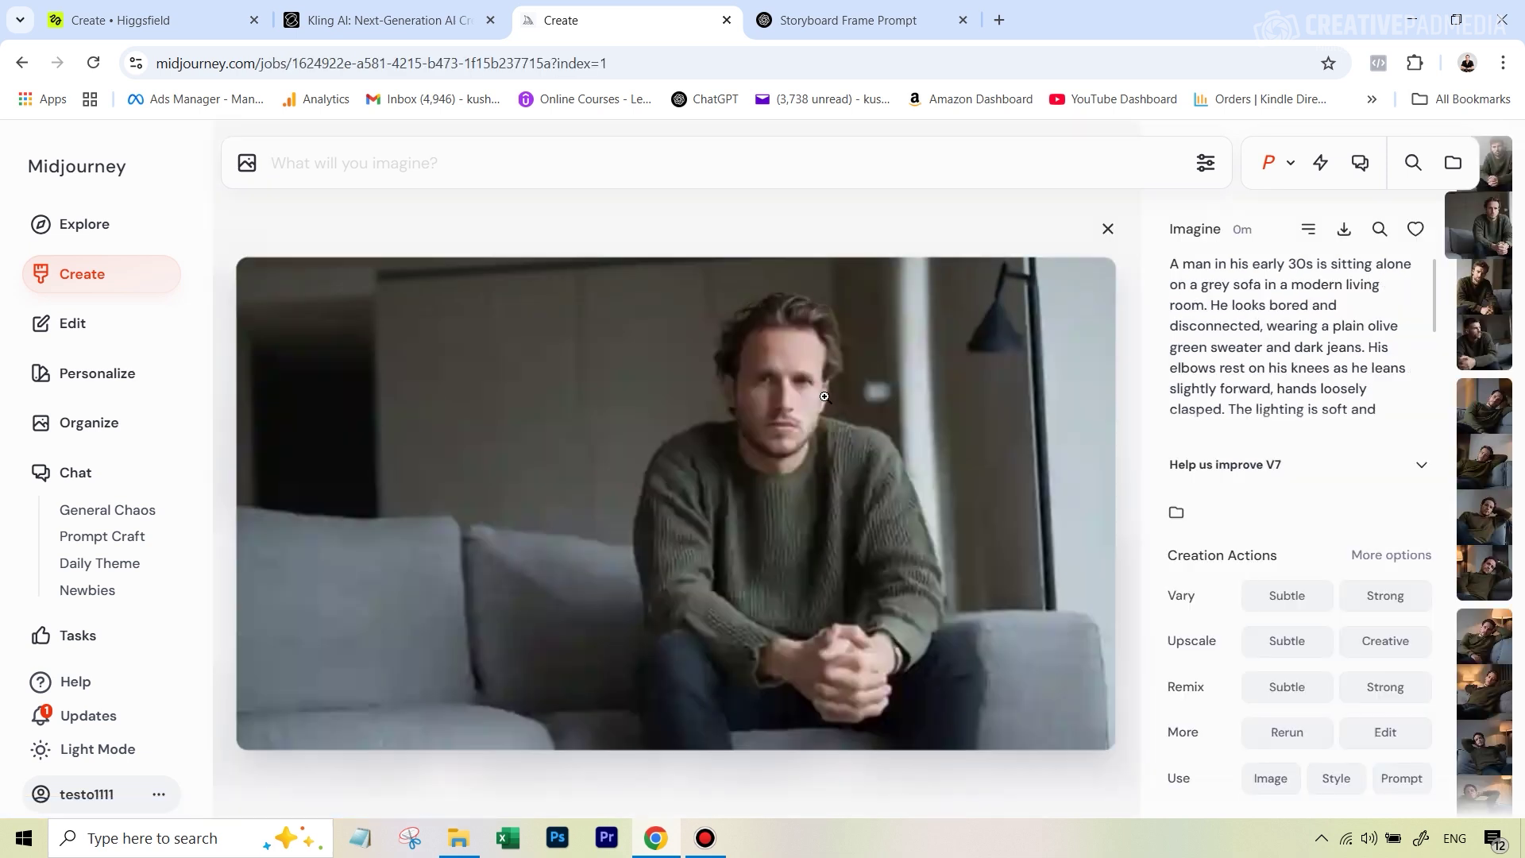
left_click(1343, 232)
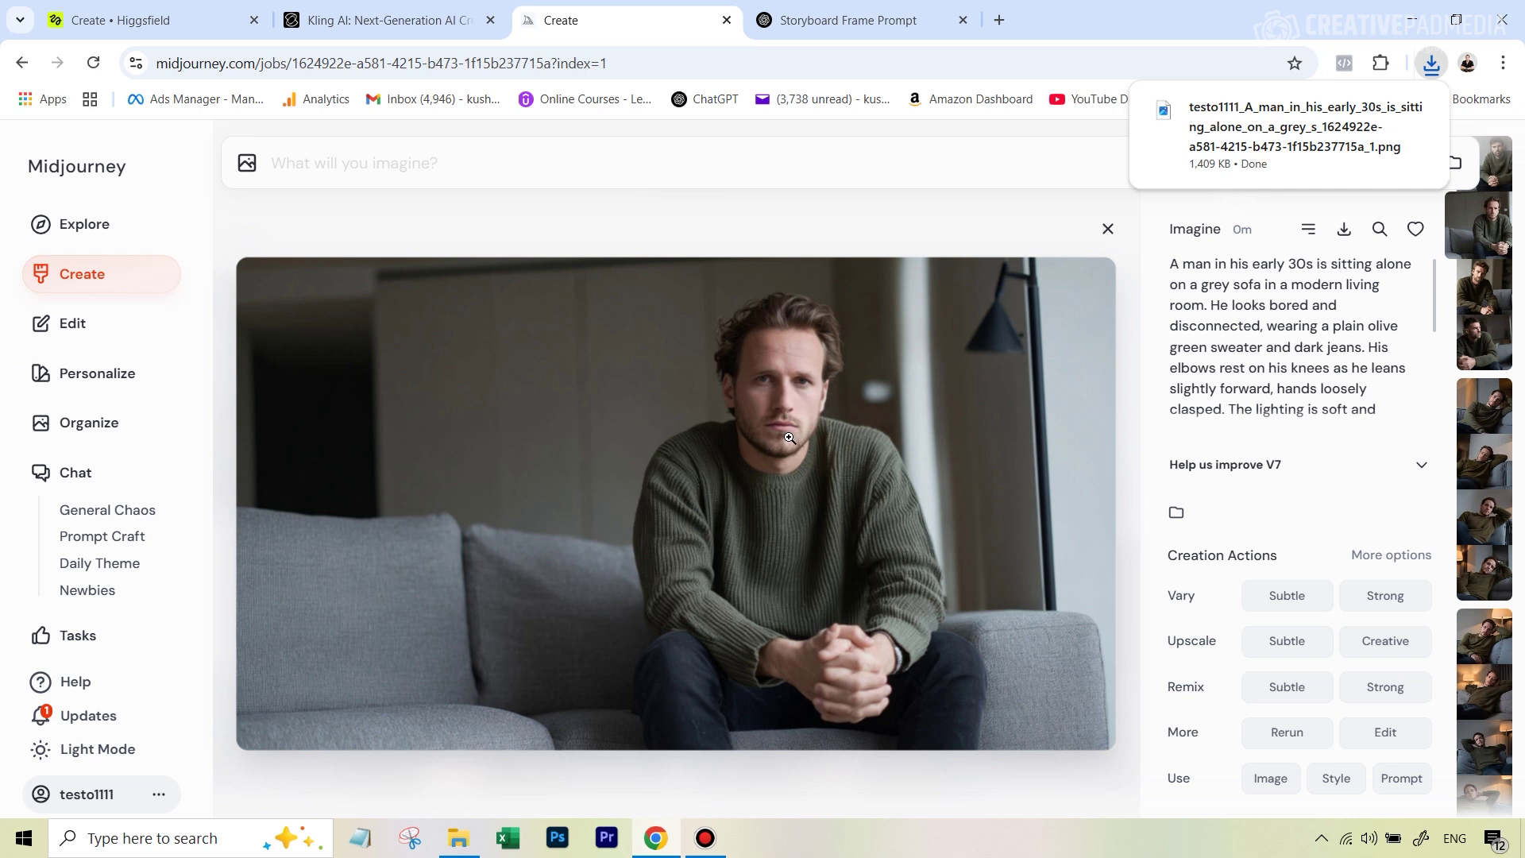
- Return to ChatGPT, close the enlarged storyboard and copy the full second-frame prompt
left_click(821, 28)
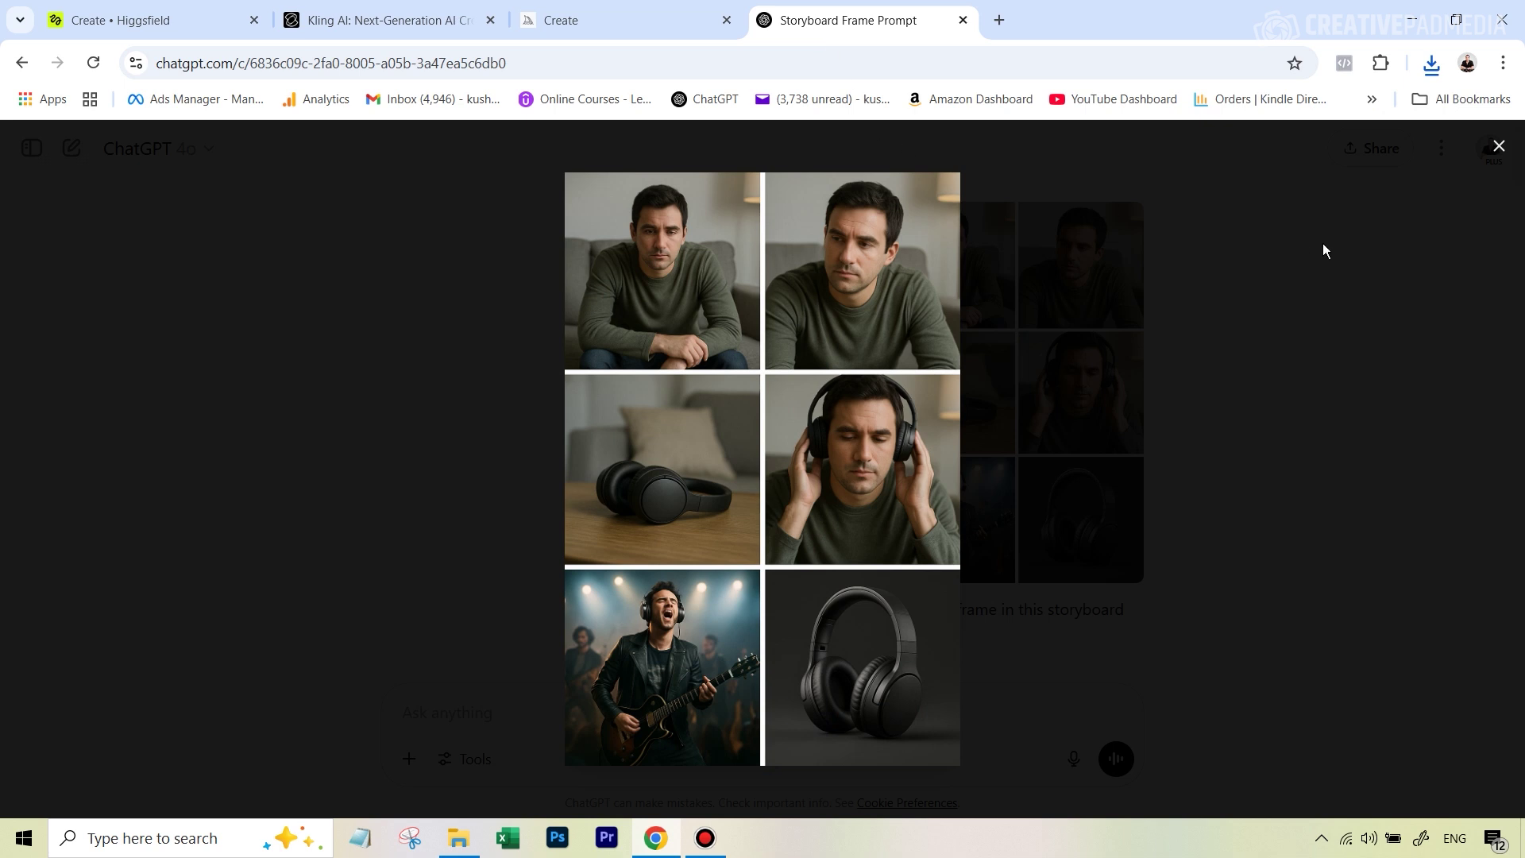
left_click(1322, 251)
scroll(977, 476, "down", 9)
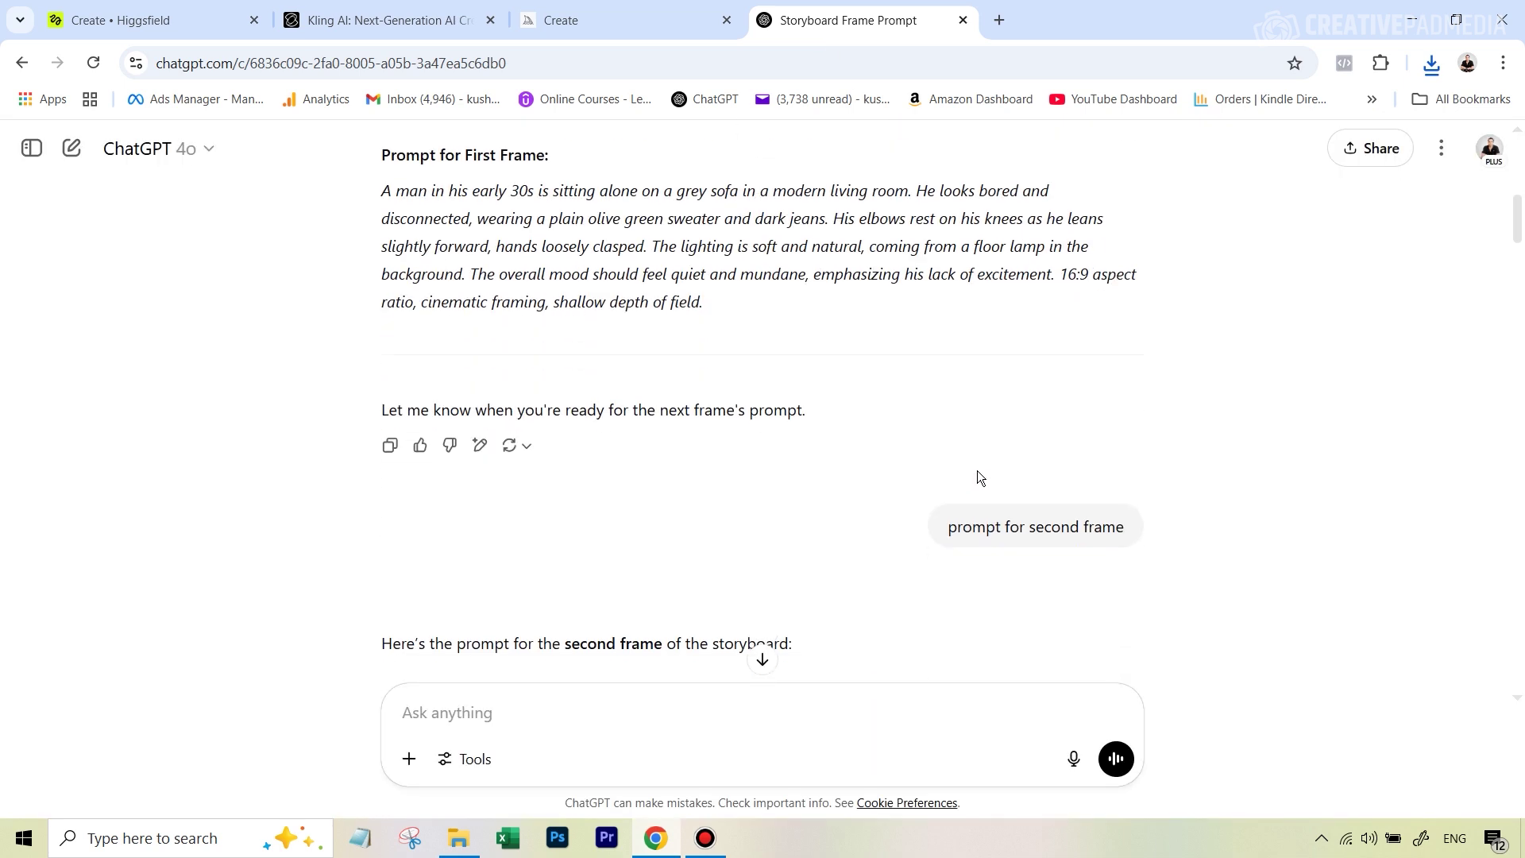
scroll(985, 477, "down", 1)
scroll(1097, 465, "down", 3)
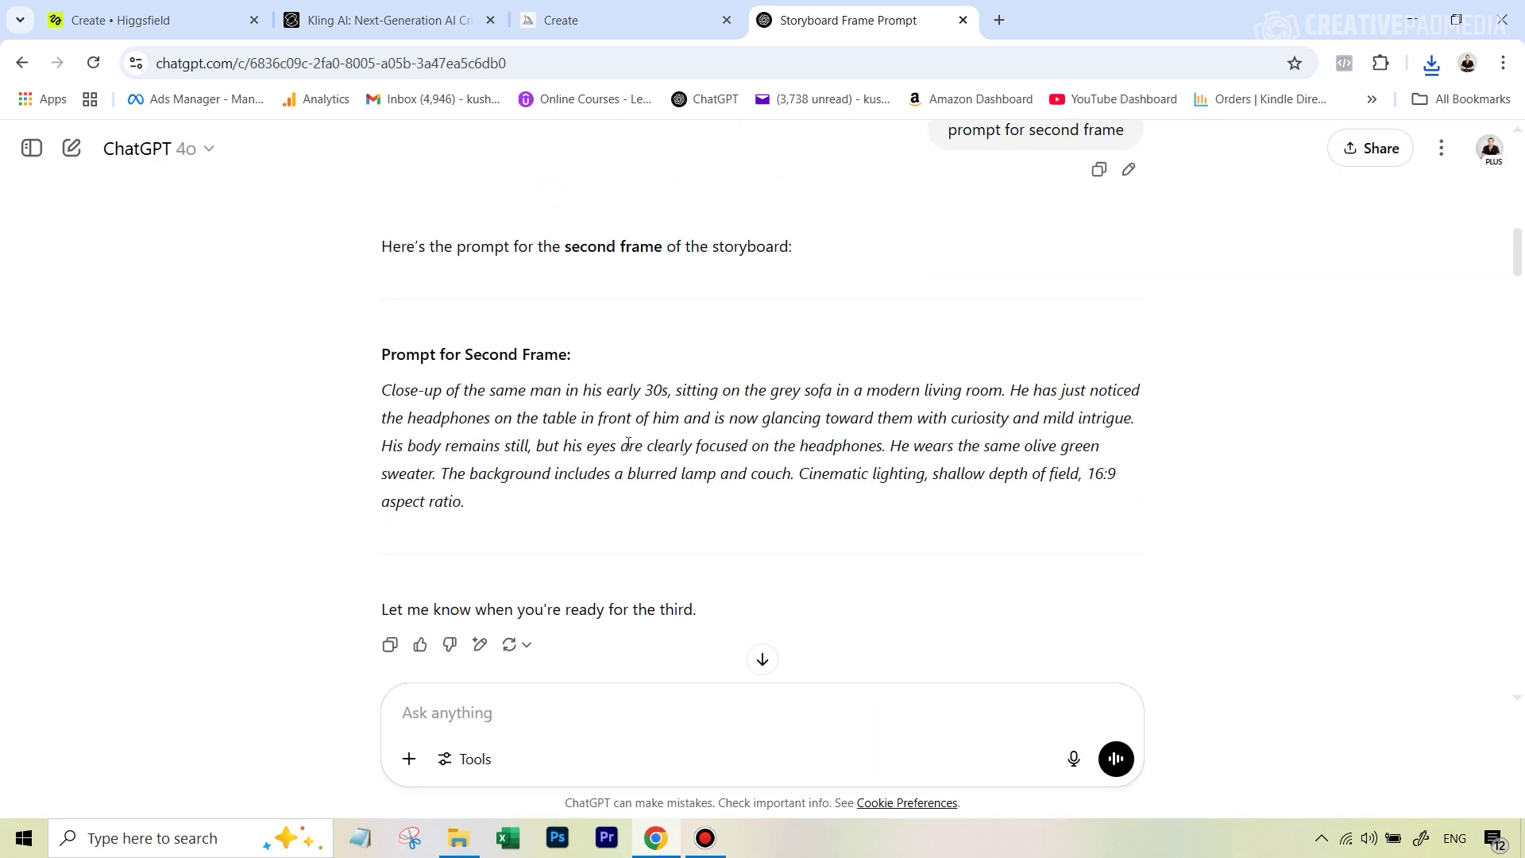
left_click_drag(466, 508, 380, 391)
right_click(420, 388)
left_click(474, 411)
- Switch to Midjourney and paste the second-frame prompt as the new image prompt
left_click(604, 19)
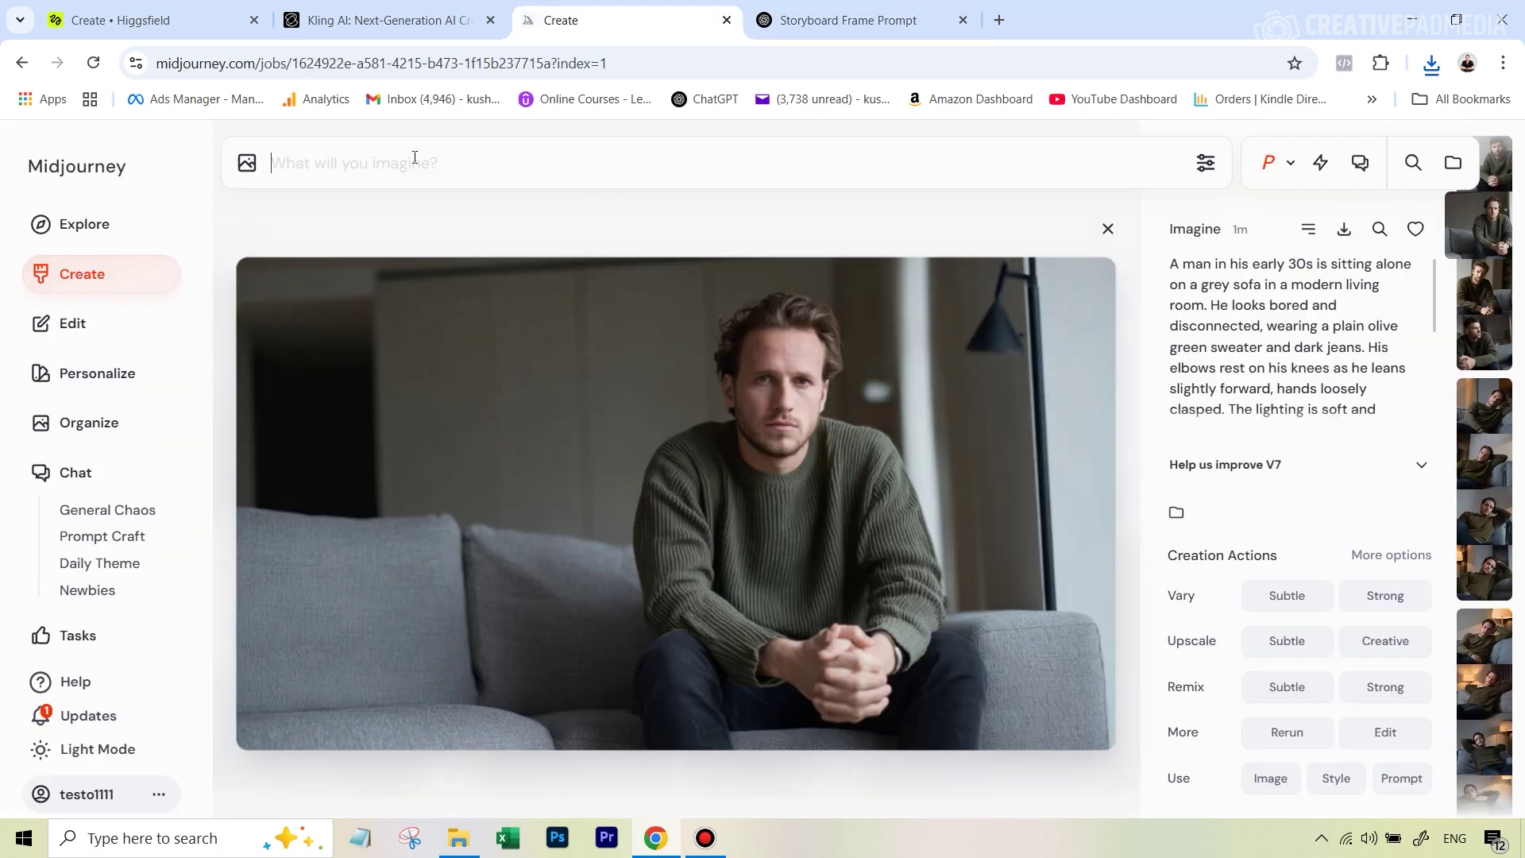
left_click(415, 157)
key("ctrl+v")
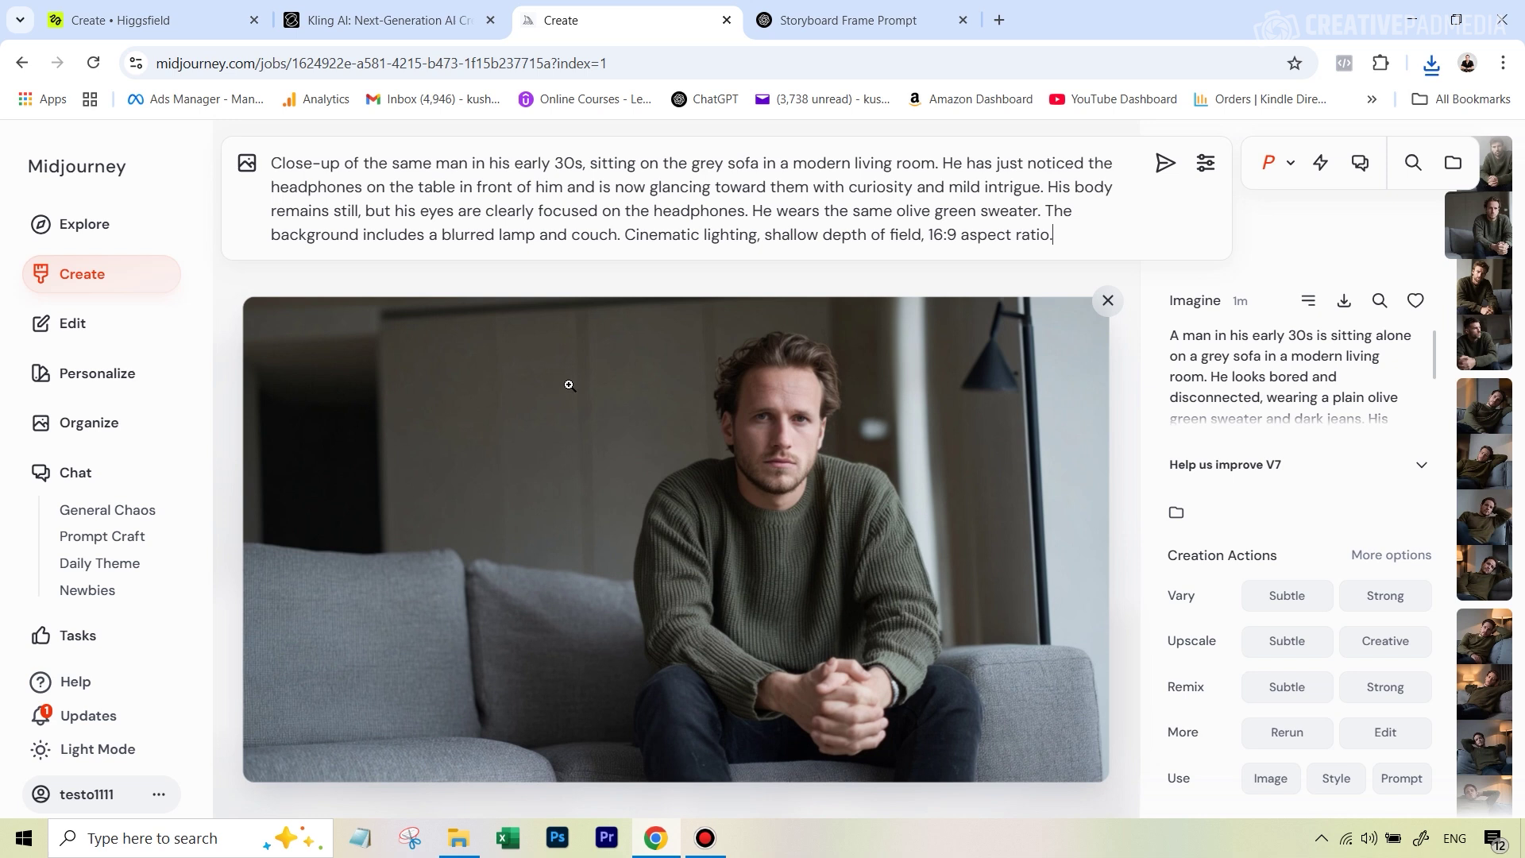
- Add the chosen first-frame image of the man as the Omni-Reference, generate the second-frame images and open the creations page
left_click(248, 168)
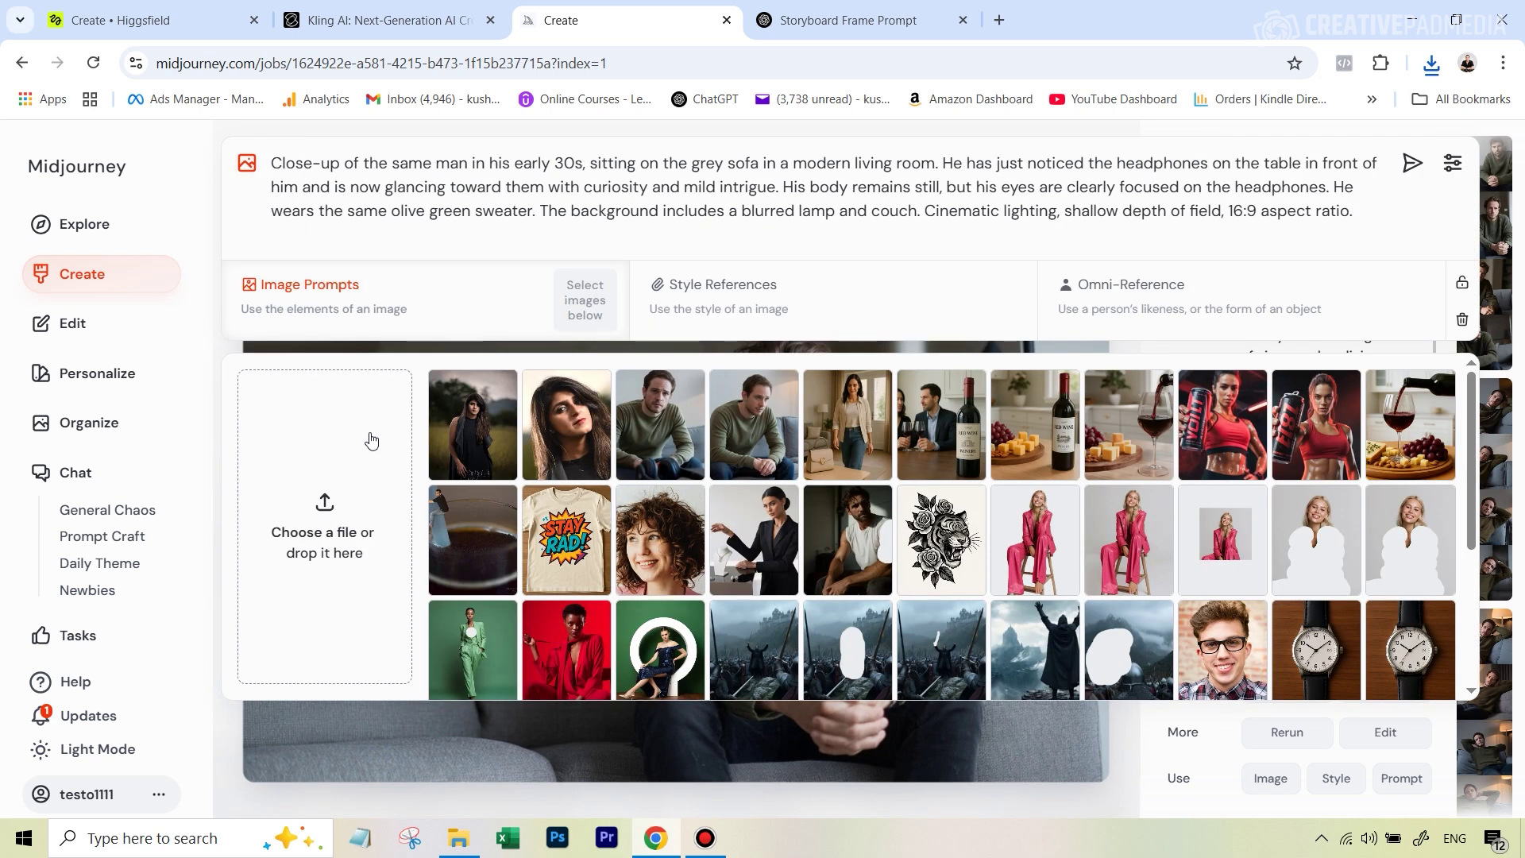
left_click_drag(480, 405, 1169, 303)
mouse_move(1407, 259)
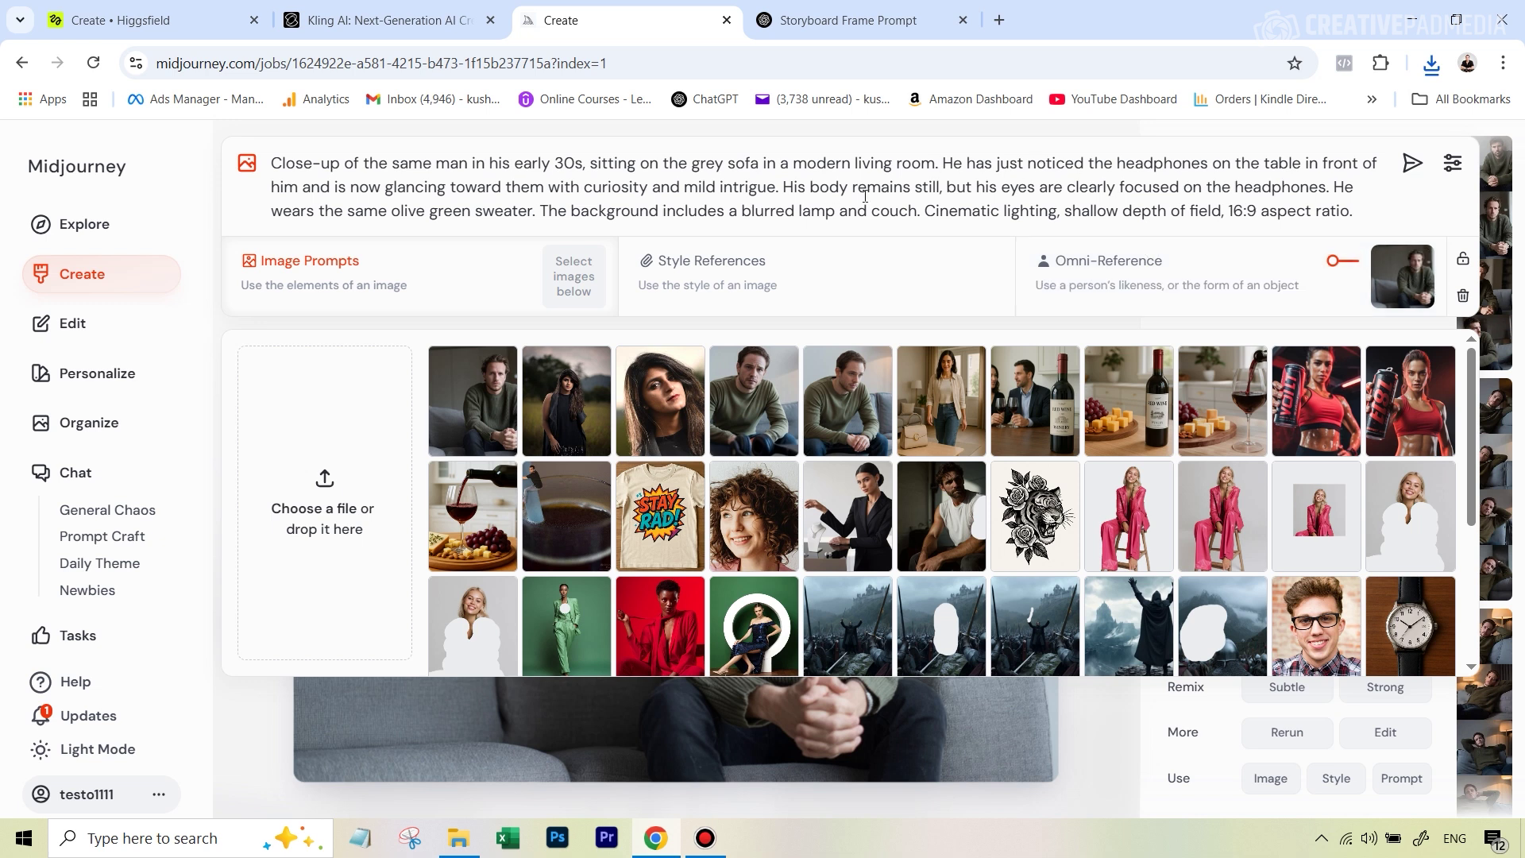
mouse_move(1405, 287)
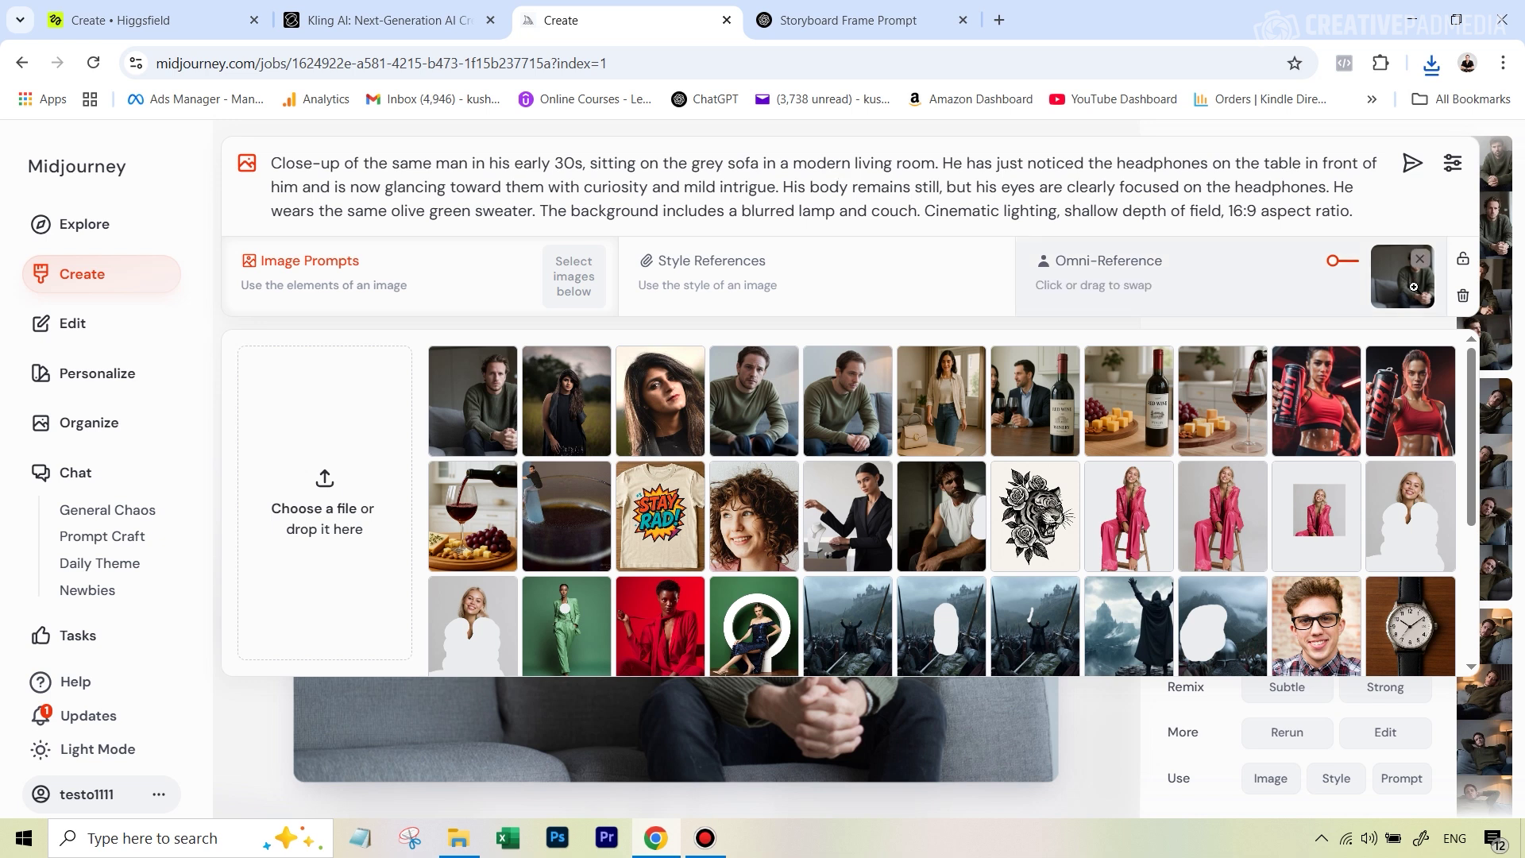
left_click(1411, 166)
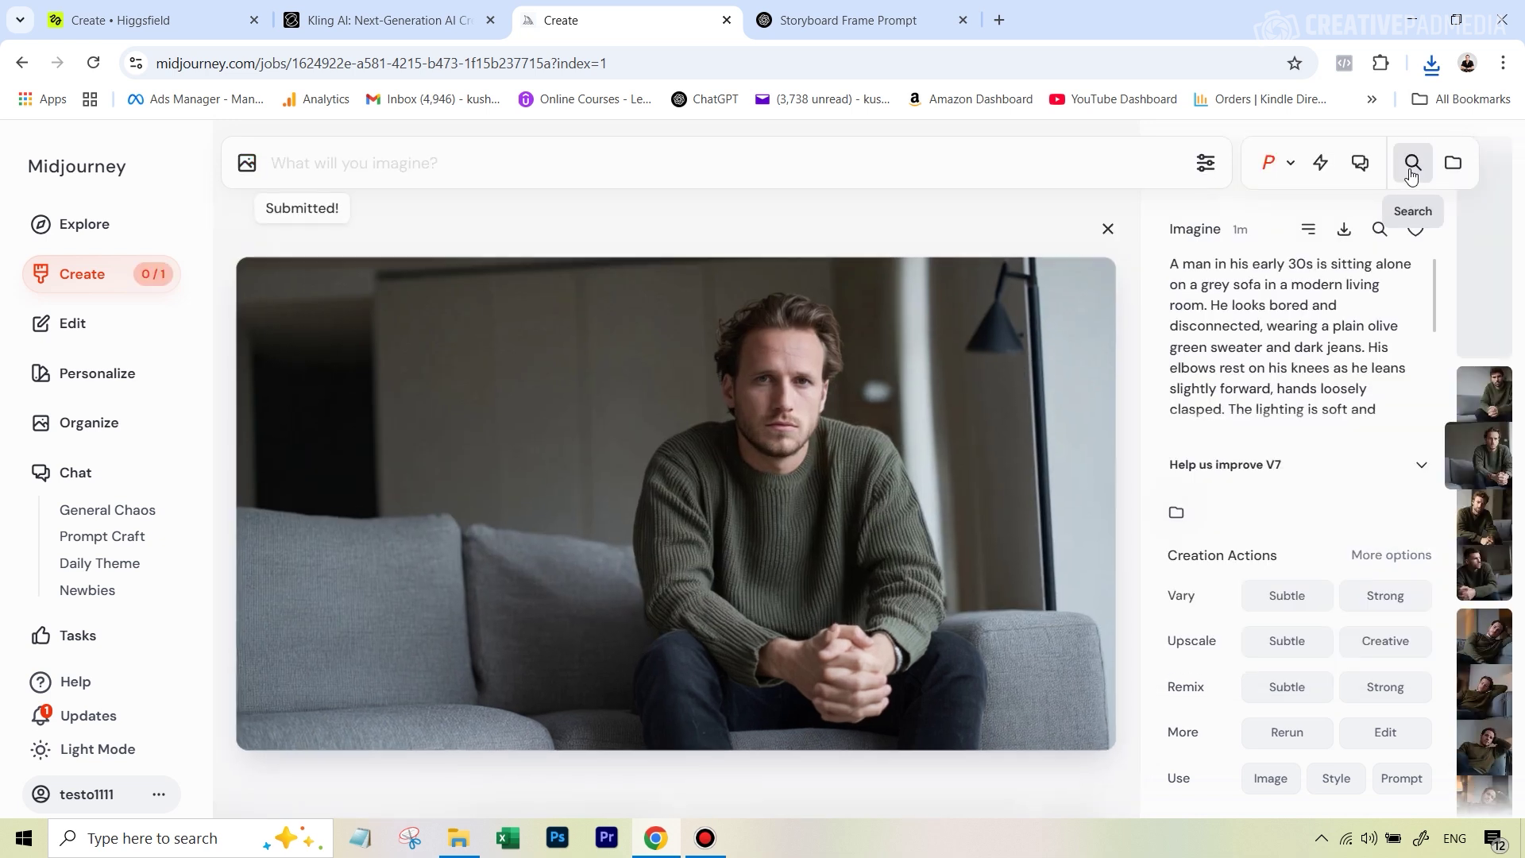
left_click(92, 275)
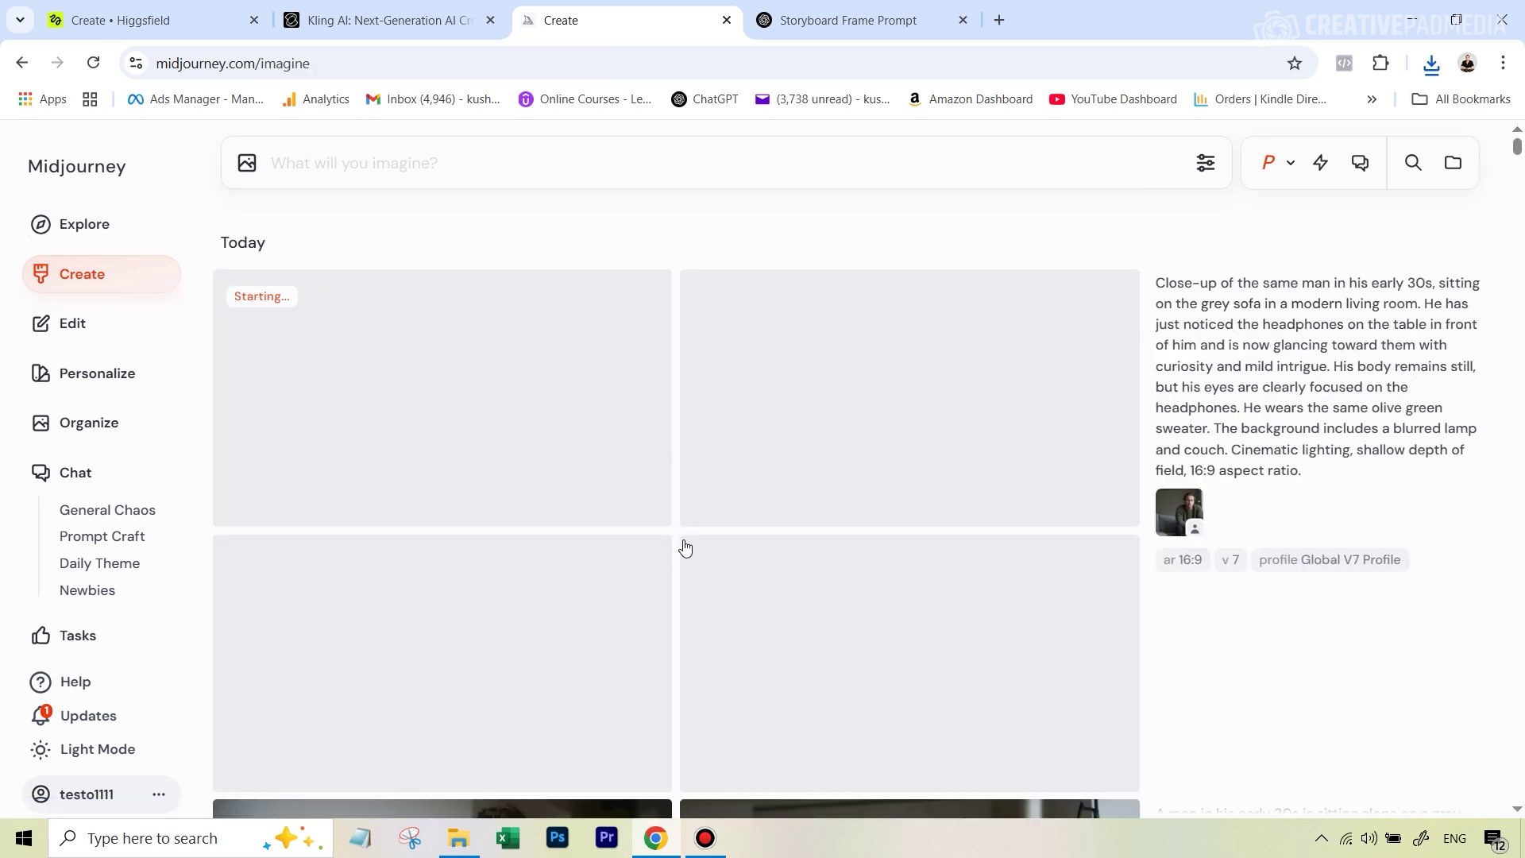
- Look at the second frame of the ChatGPT storyboard and compare it with the new Midjourney images
left_click(879, 24)
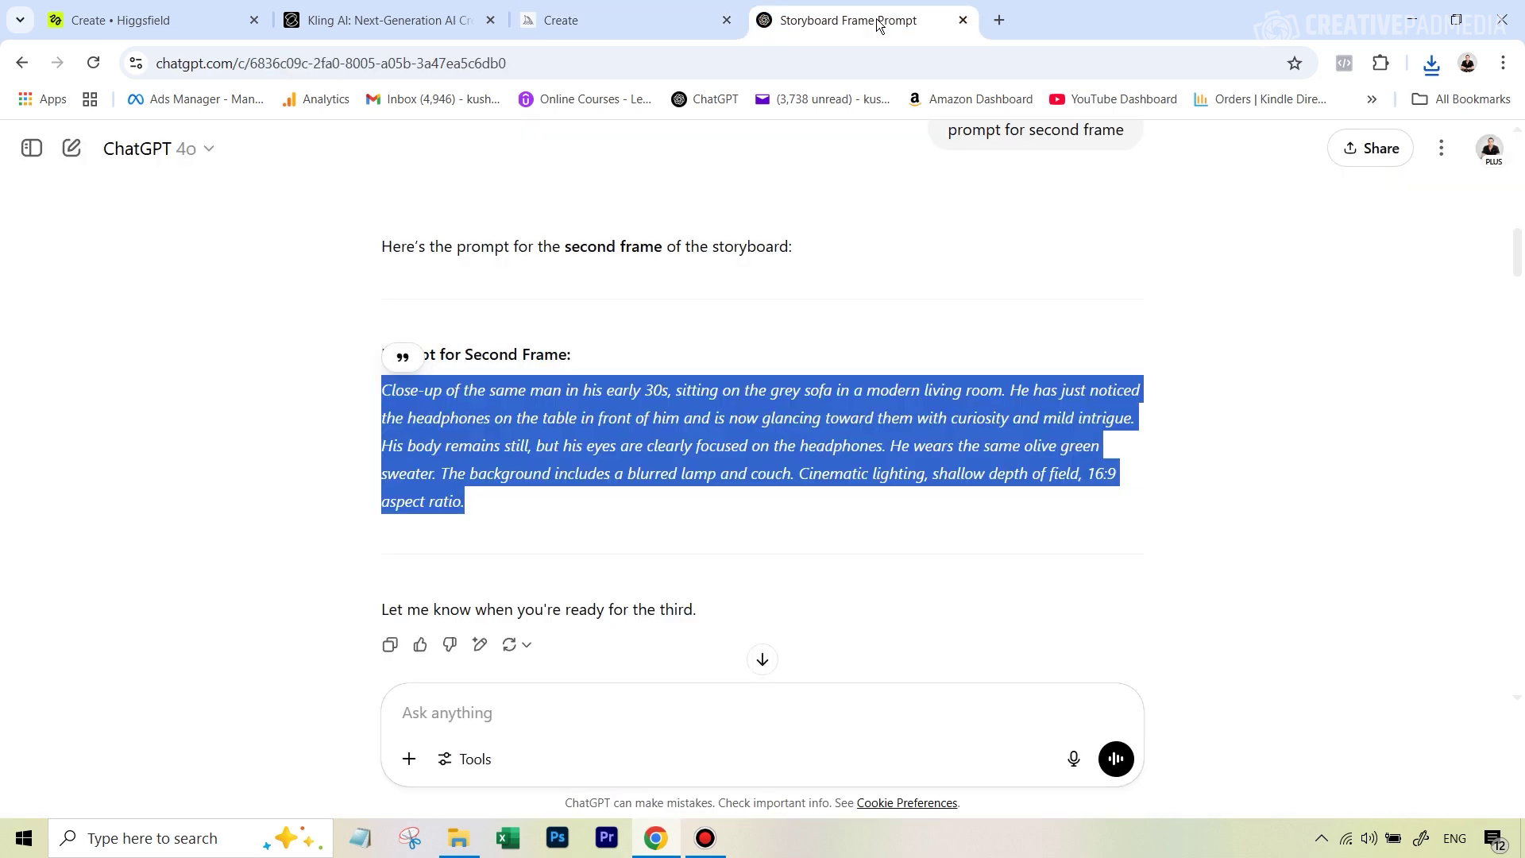
scroll(1094, 337, "up", 10)
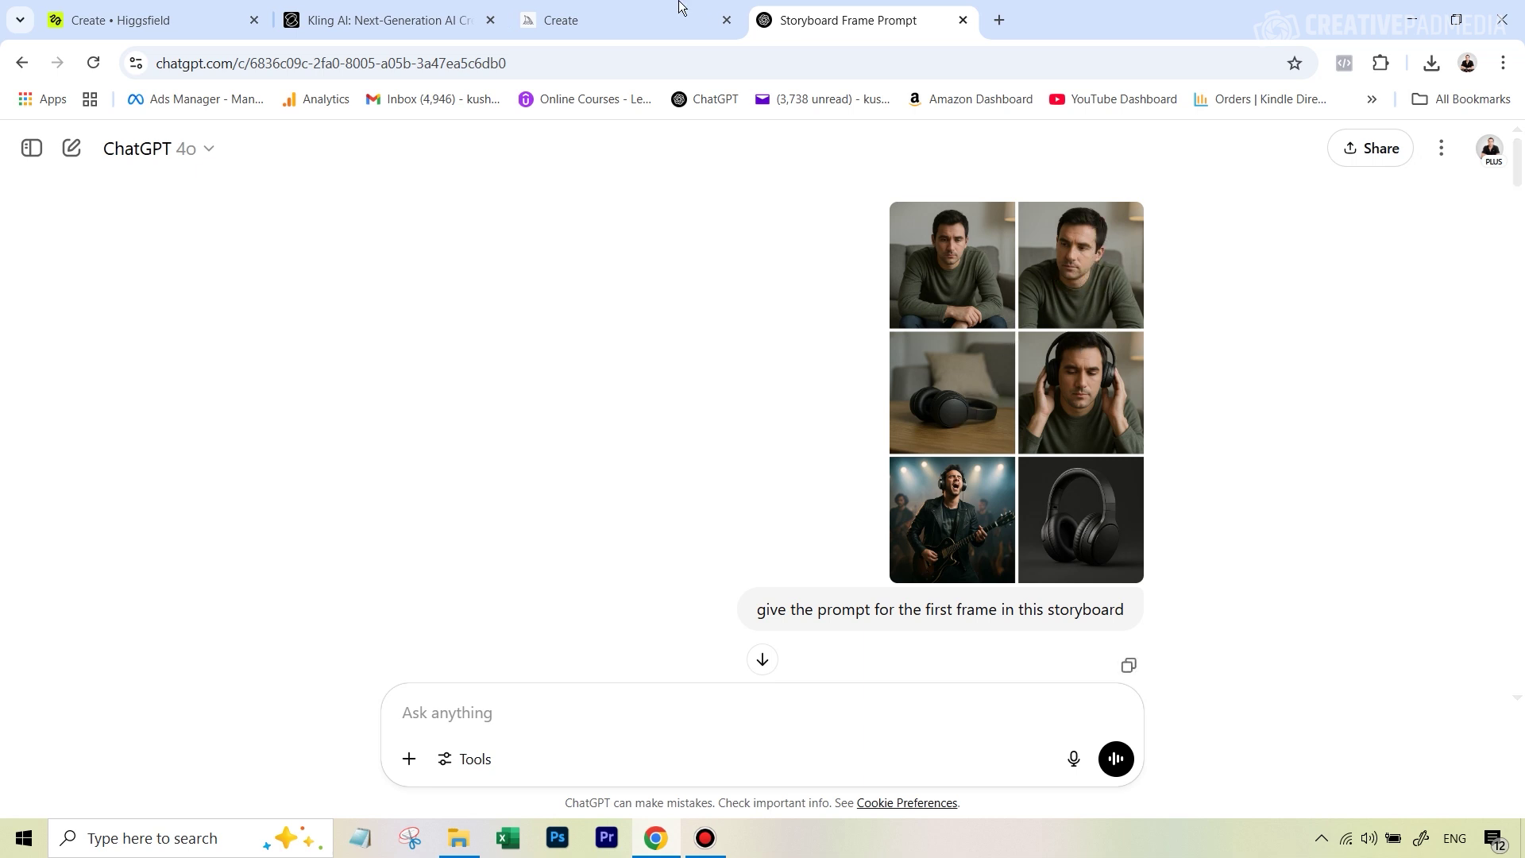
left_click(648, 24)
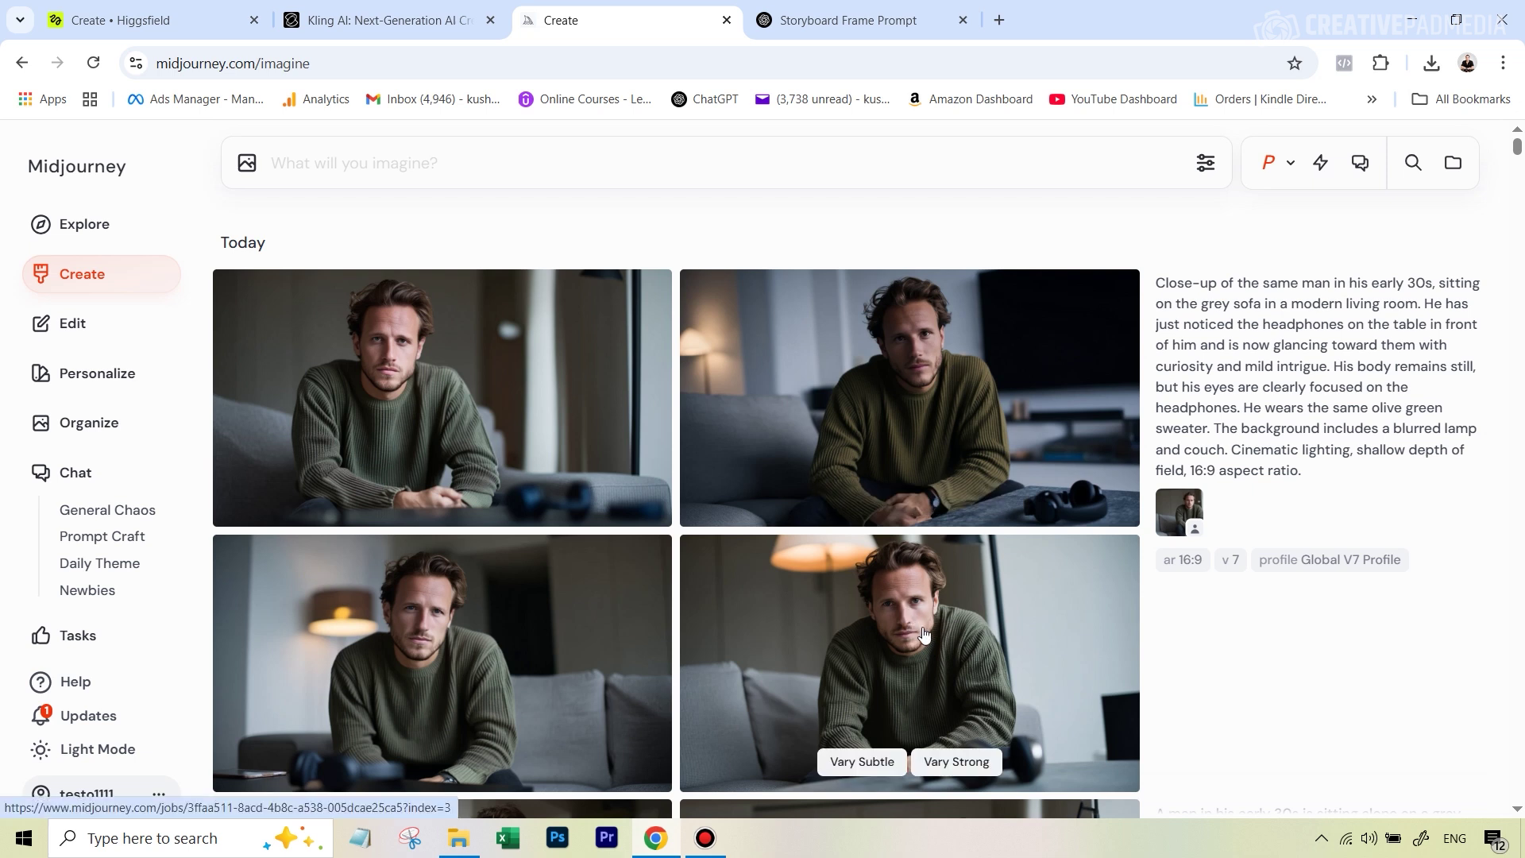
- Open the second-frame image with the lamp above the man and load it with its prompt for a Subtle Remix
left_click(924, 633)
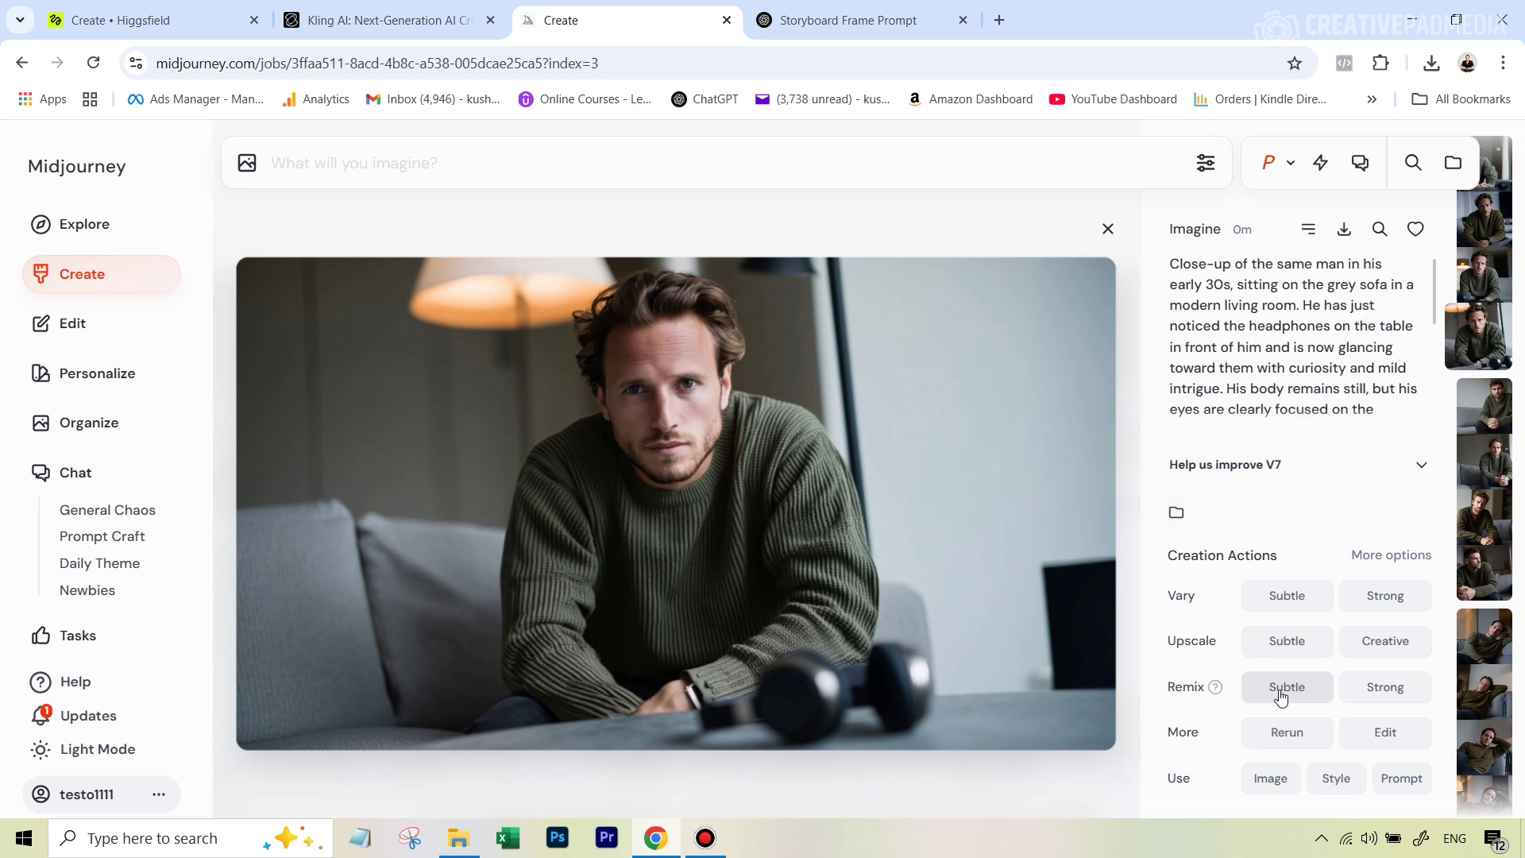
mouse_move(1196, 689)
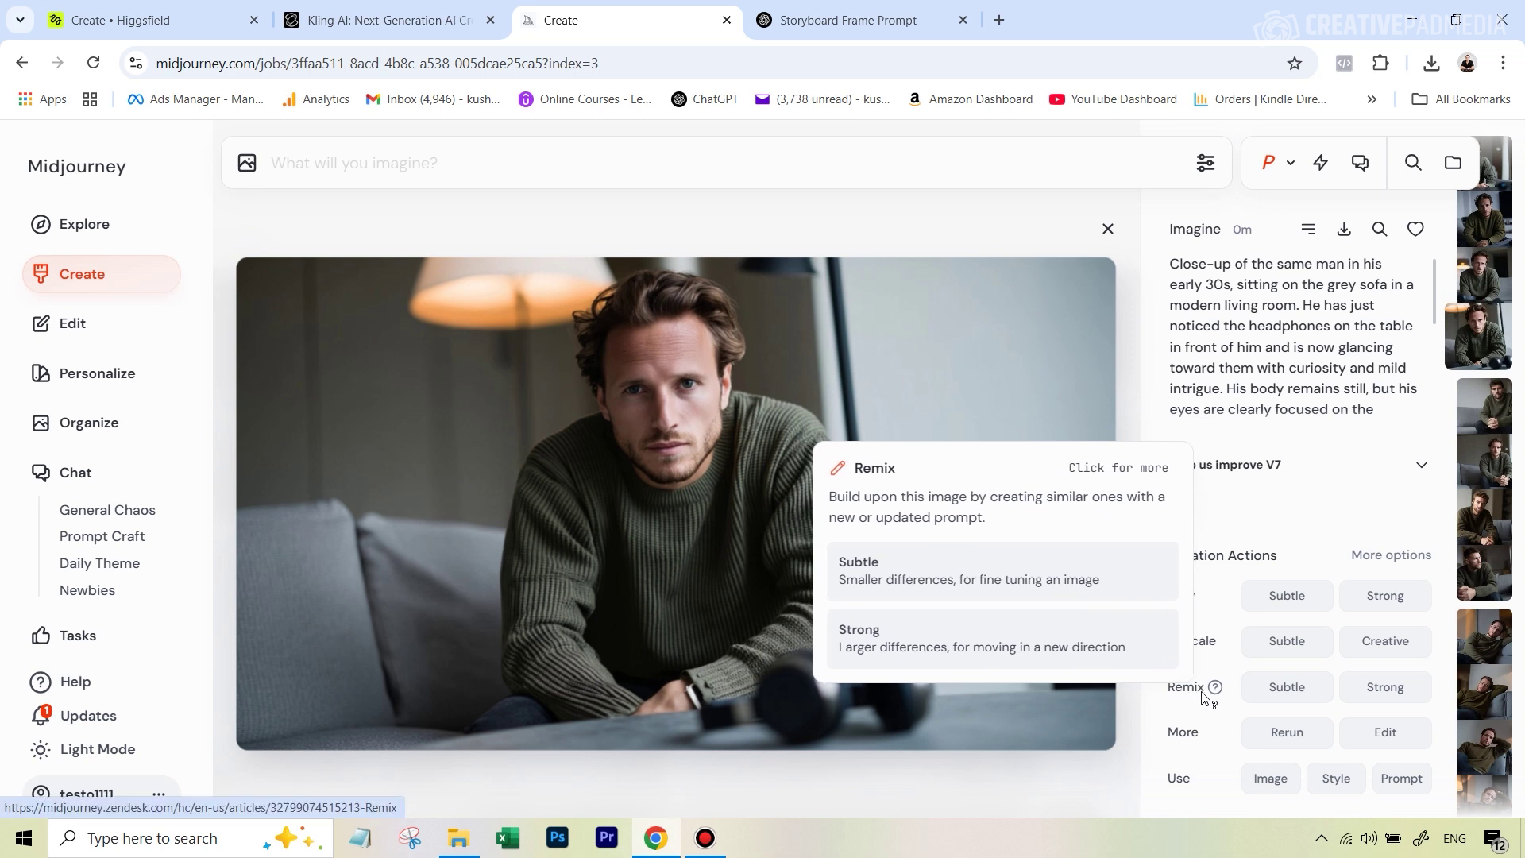
left_click(1284, 691)
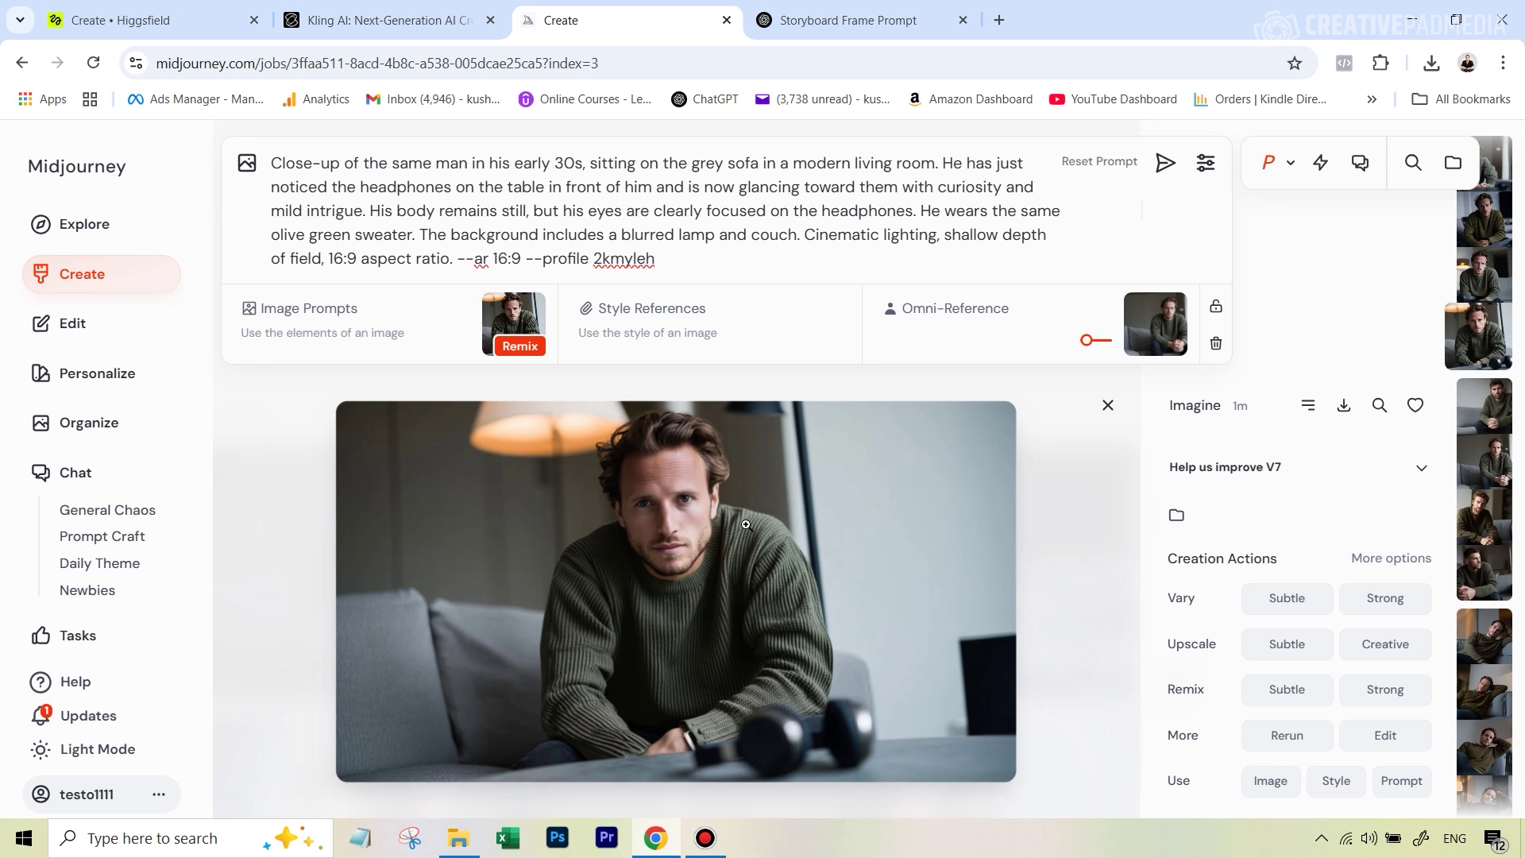
- Check the ChatGPT storyboard, switch to the headphones folder in File Explorer and view frame images 1 to 6 full size
left_click(846, 19)
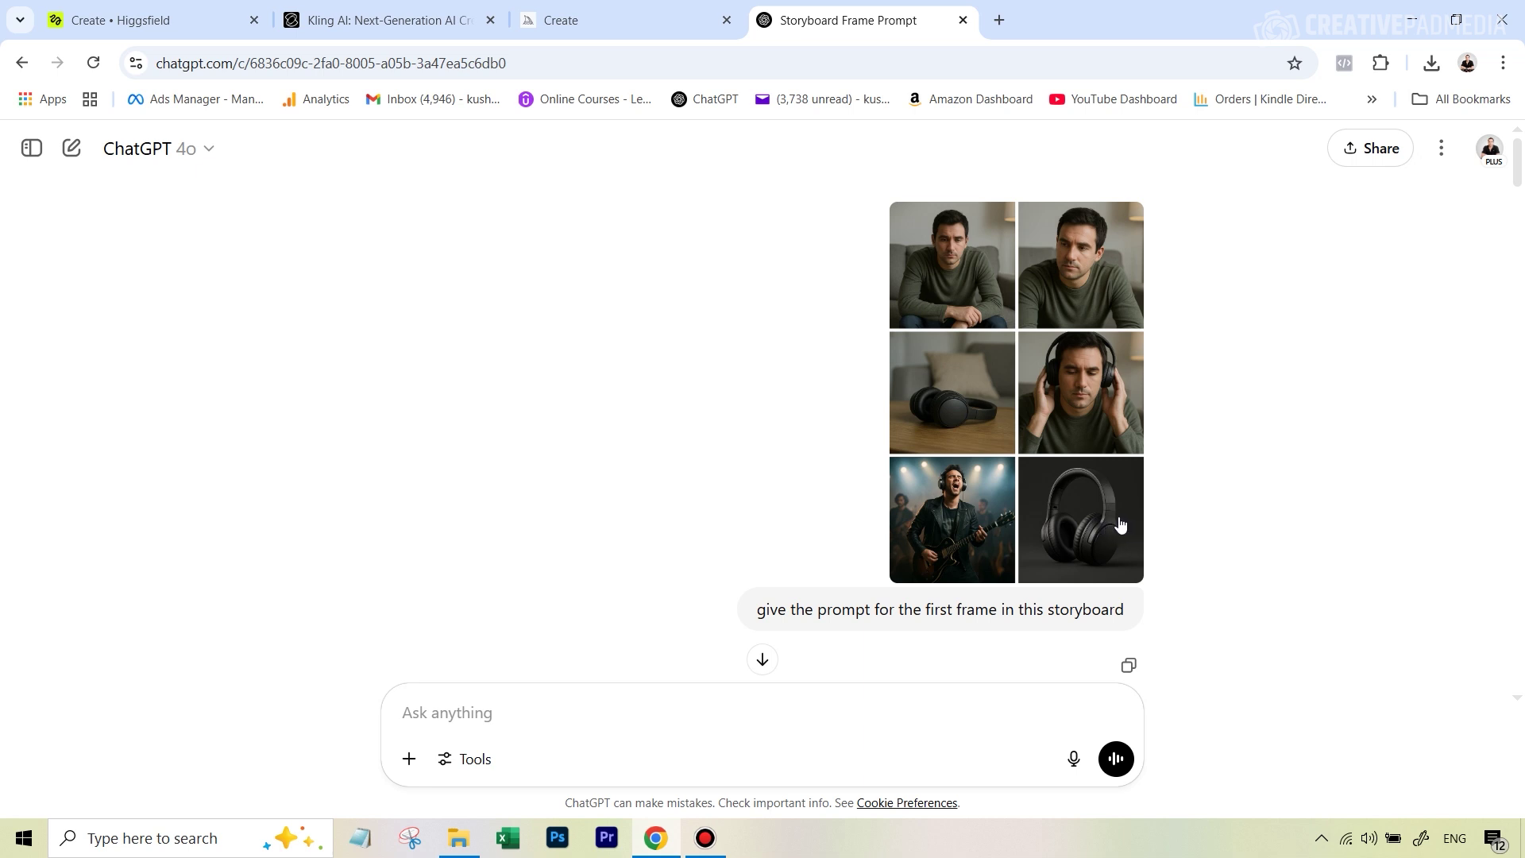
key("alt+Tab")
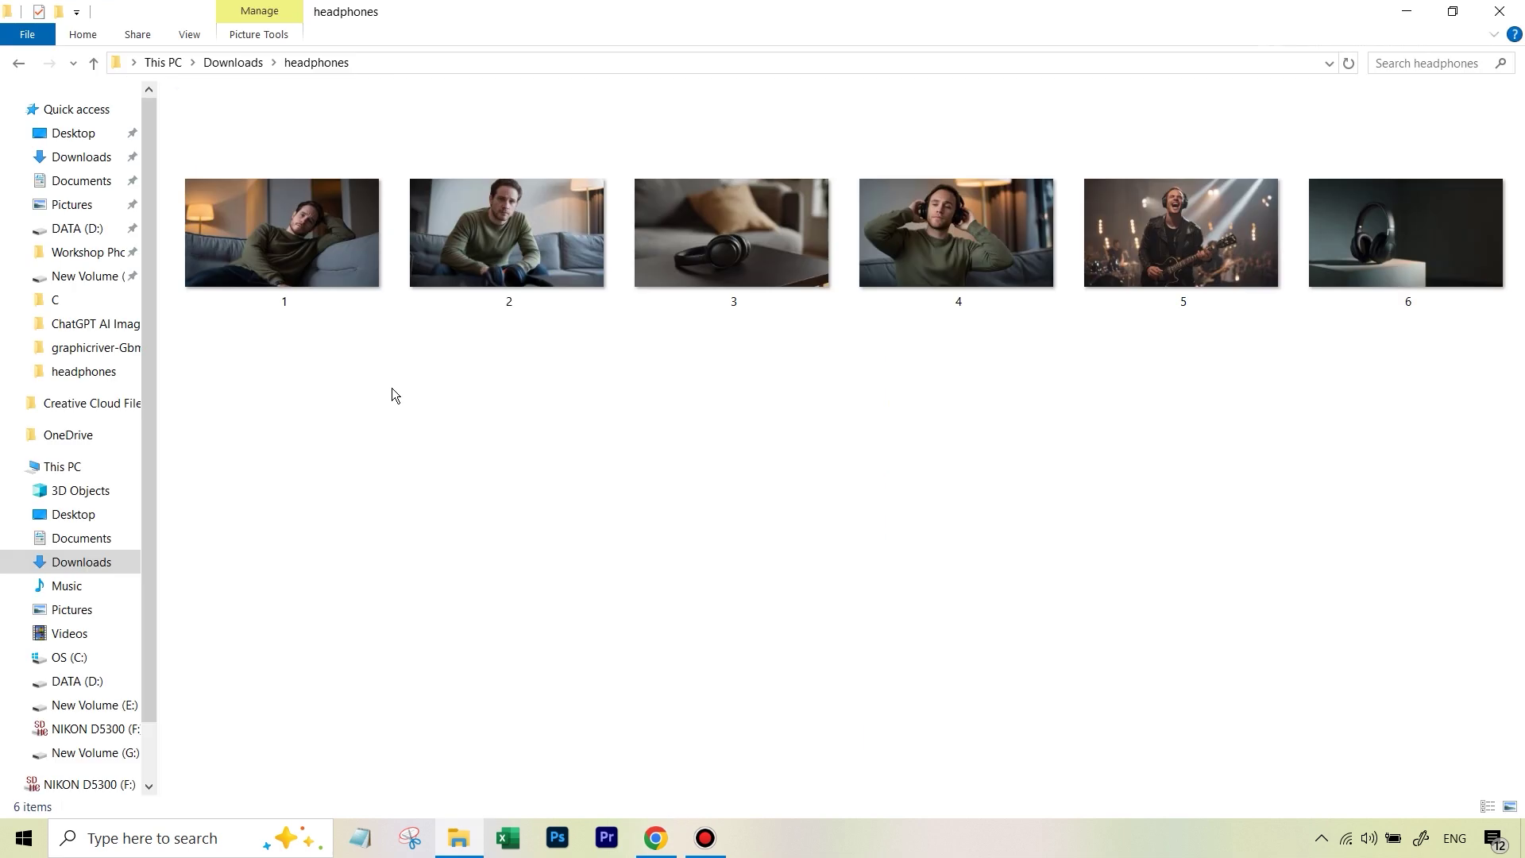
left_click(266, 257)
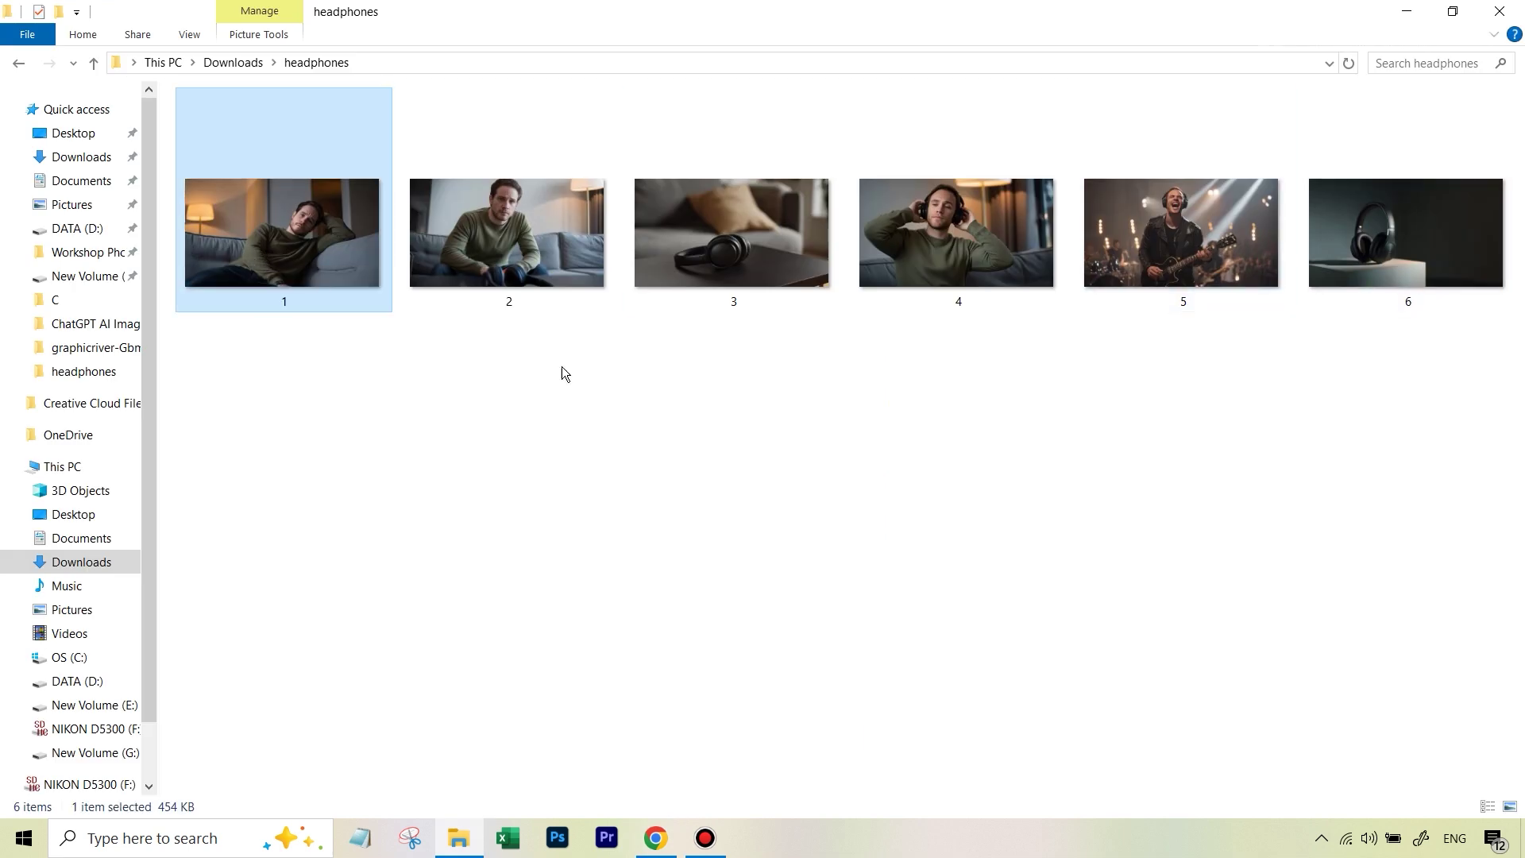
double_click(319, 280)
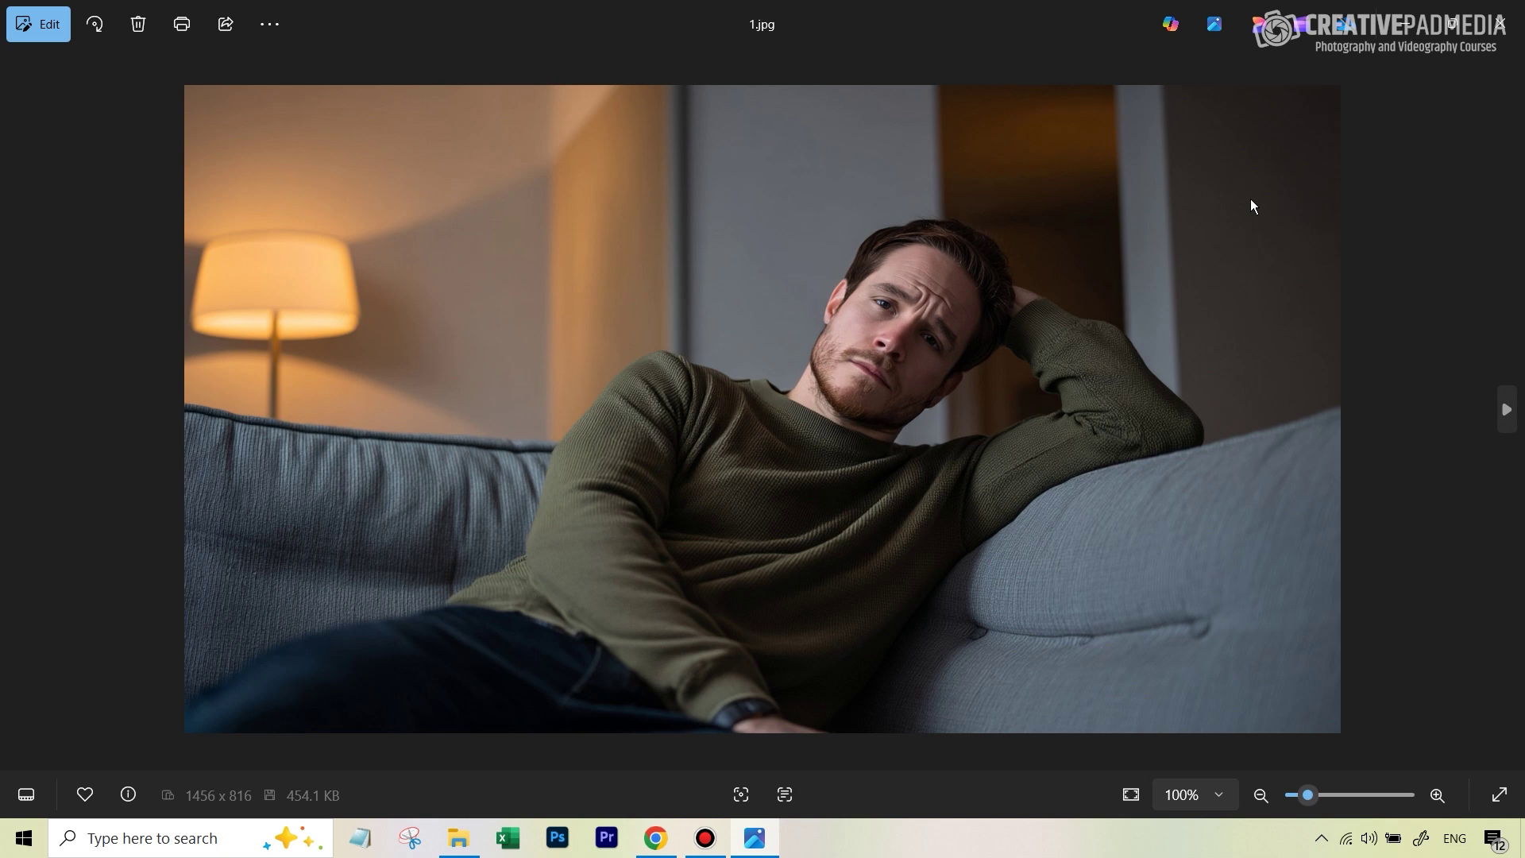
key("Right")
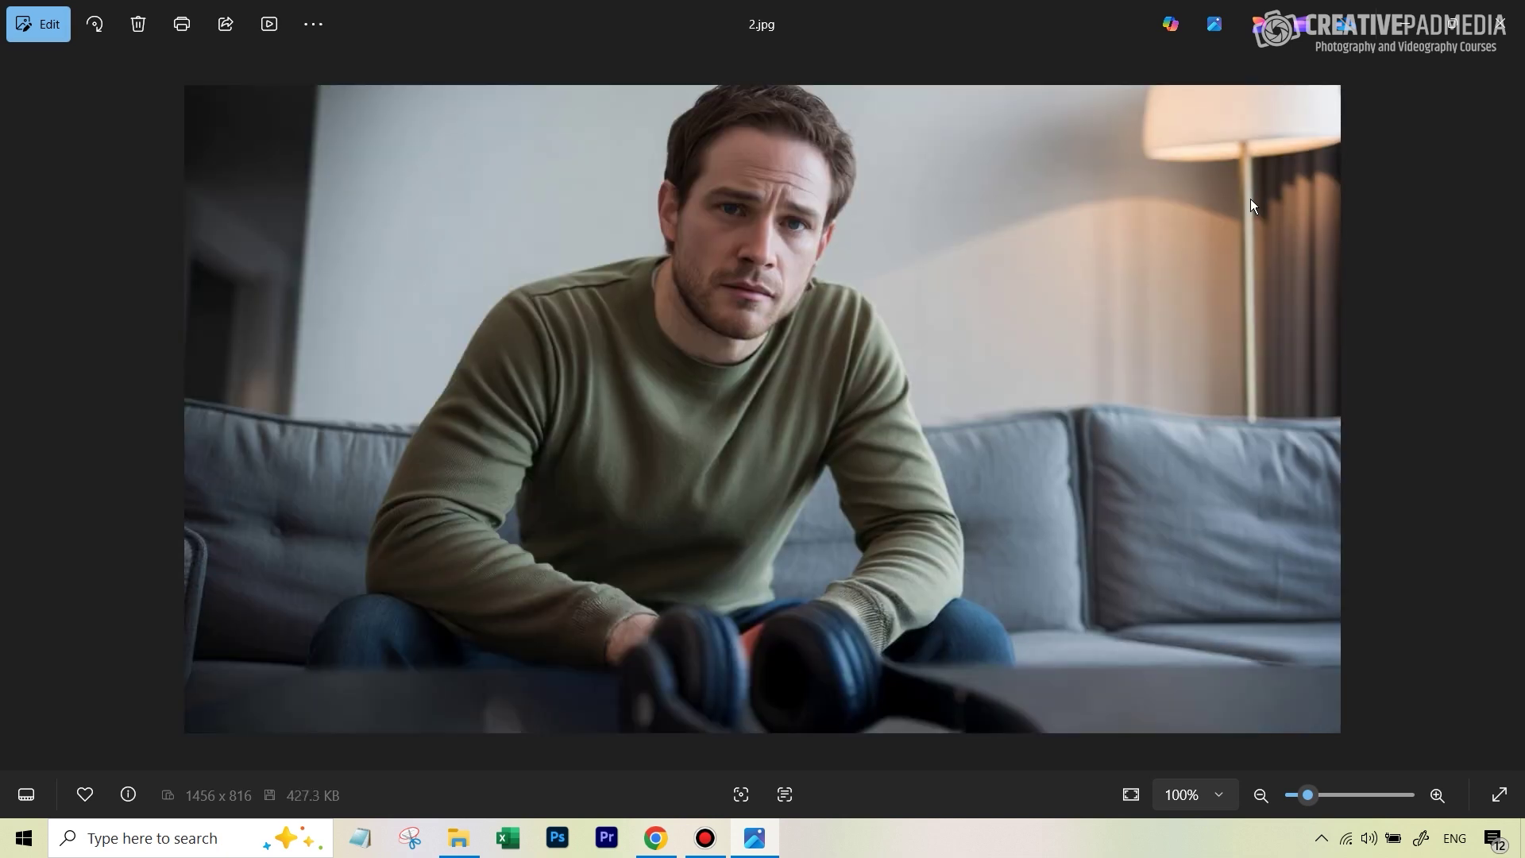
key("Right")
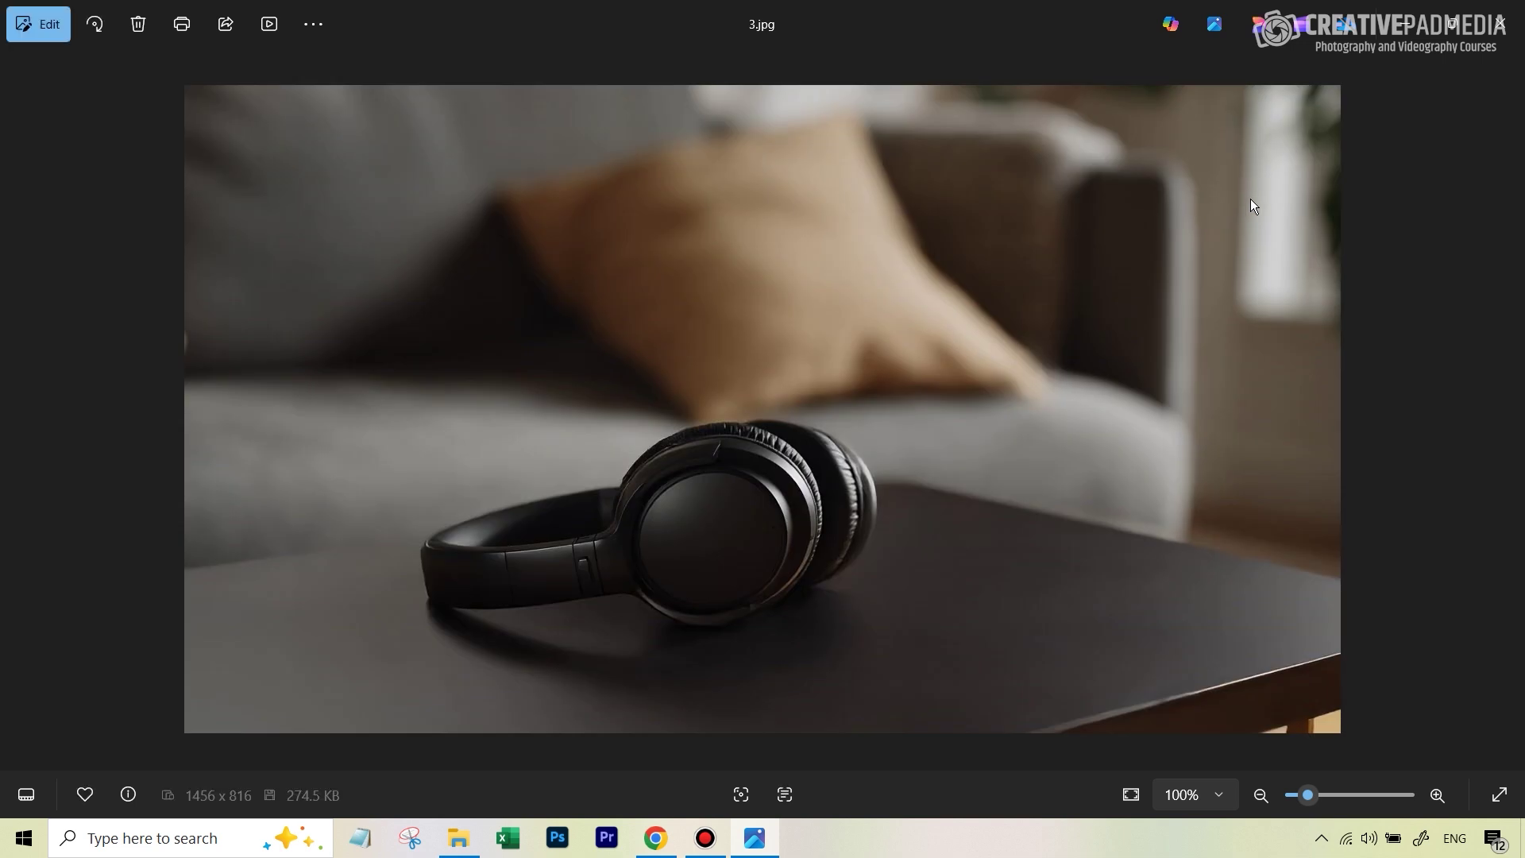
key("Right")
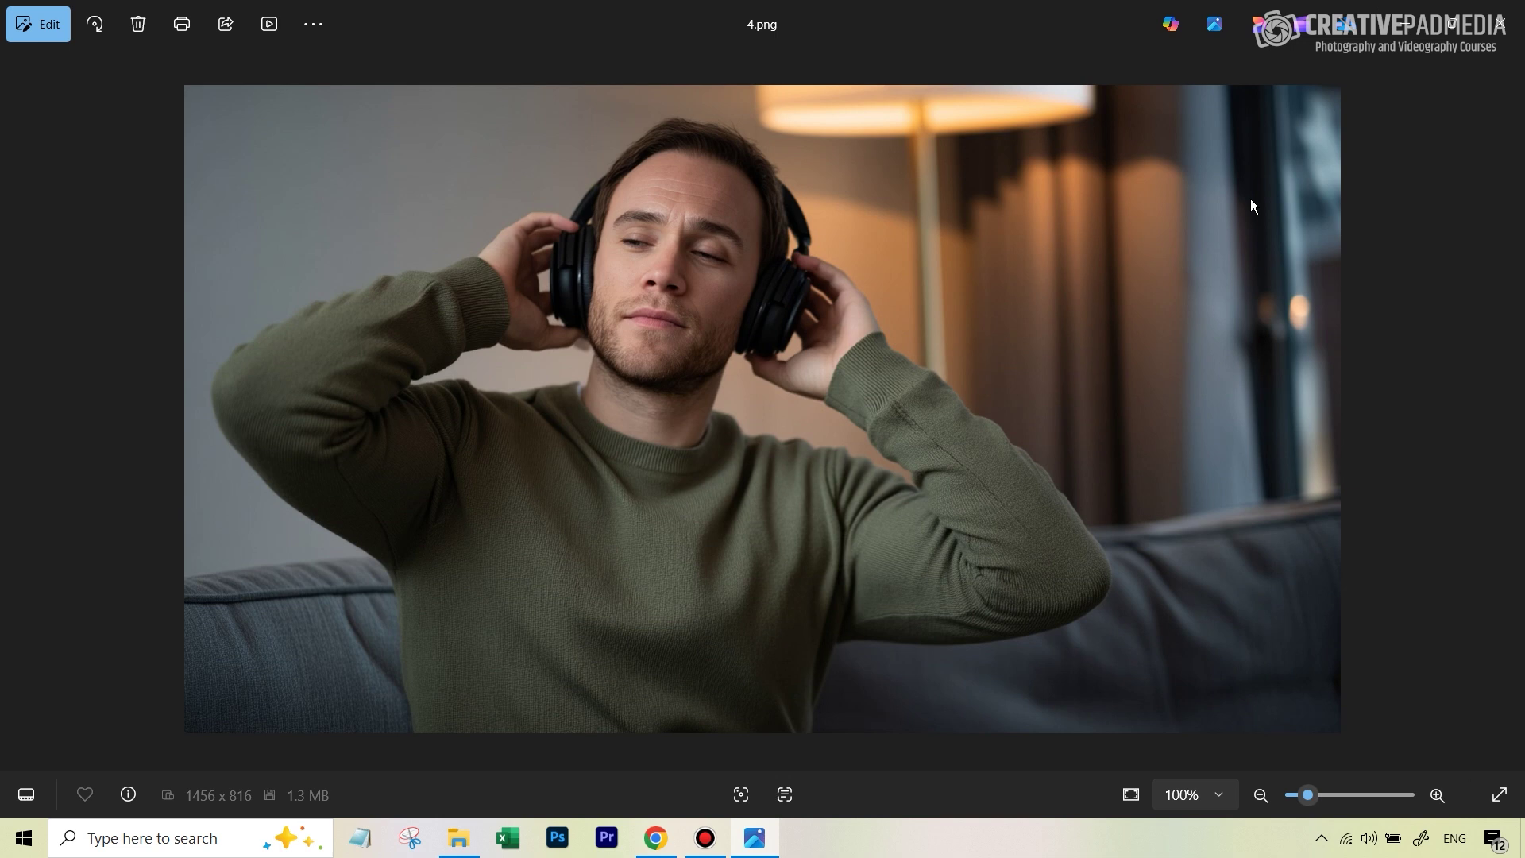
key("Right")
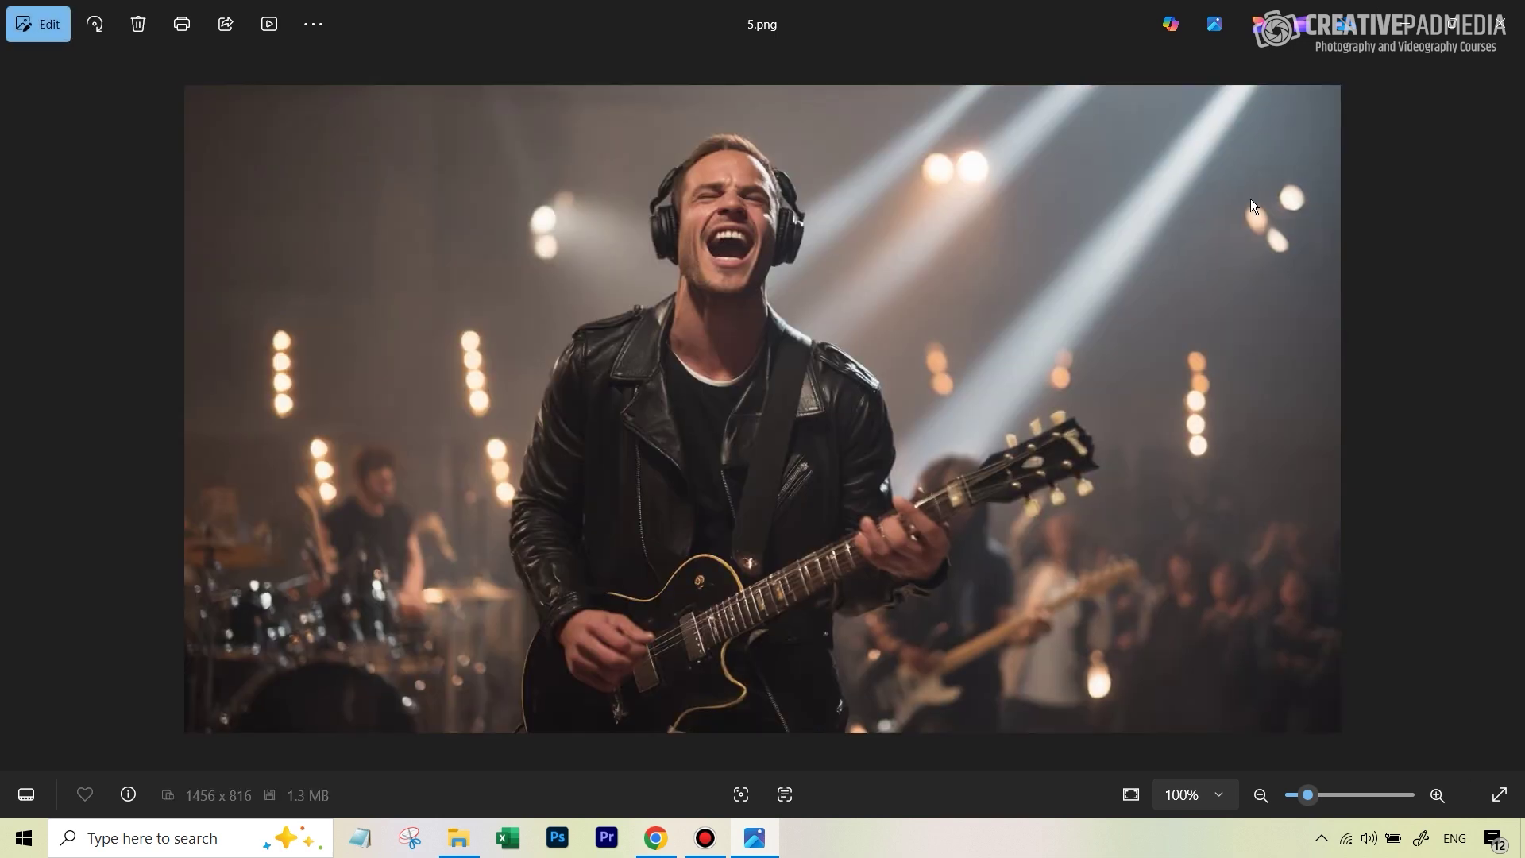
key("Right")
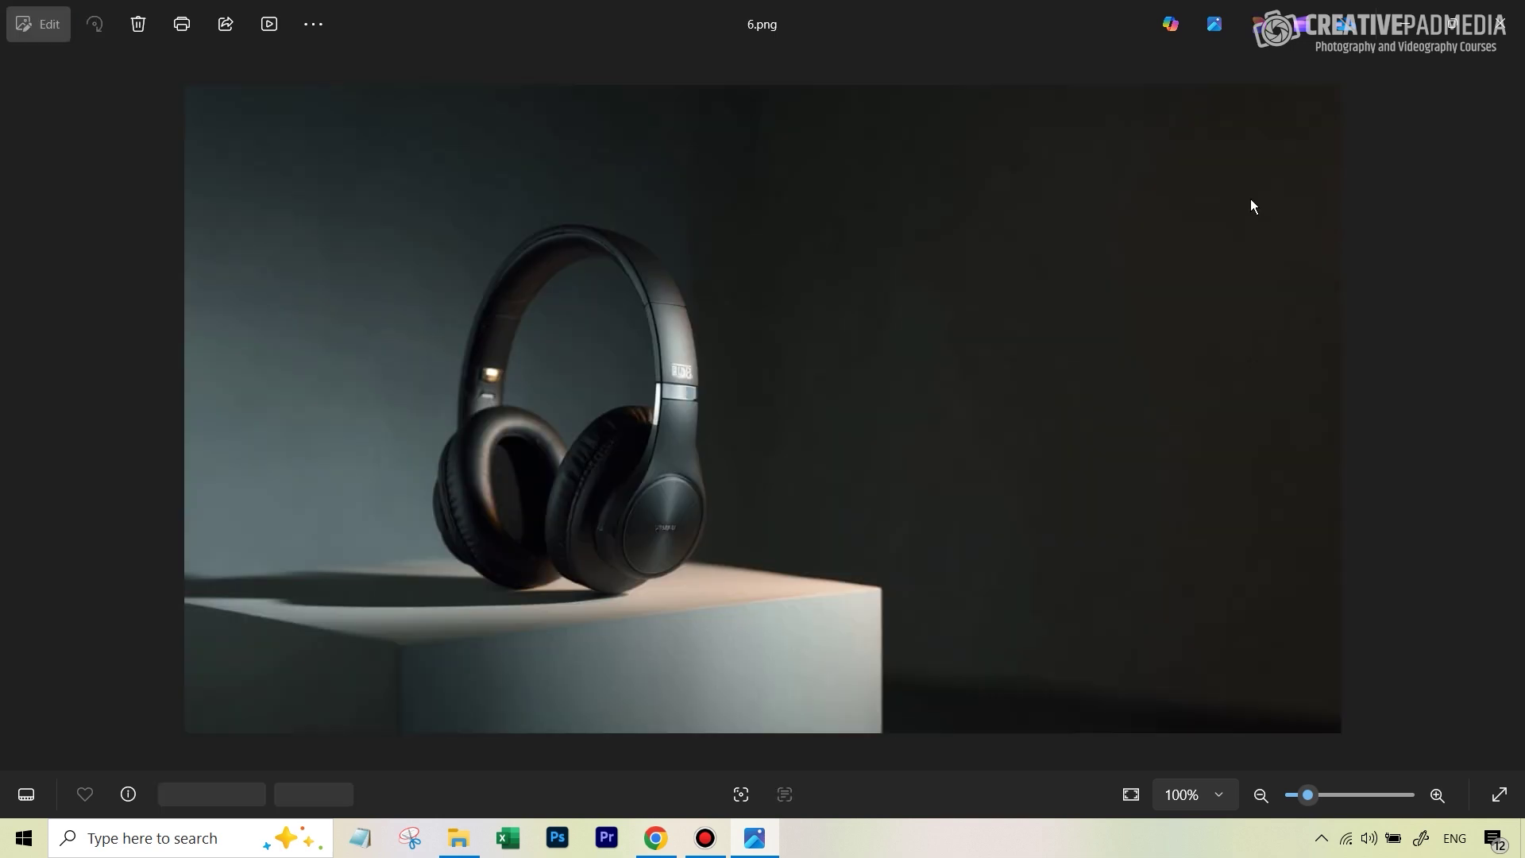
left_click(1506, 33)
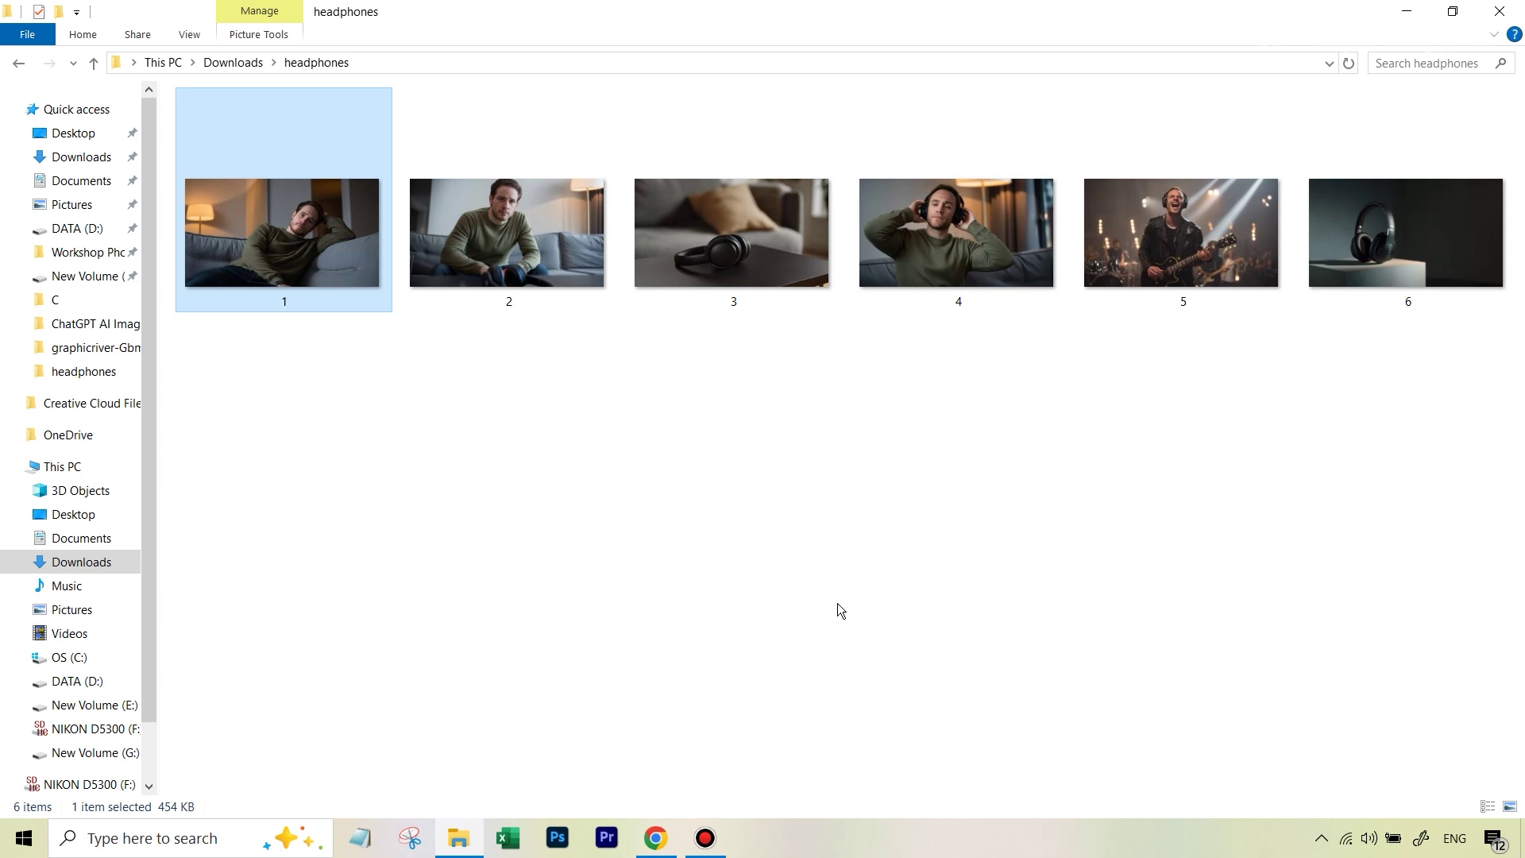
key("ctrl+c")
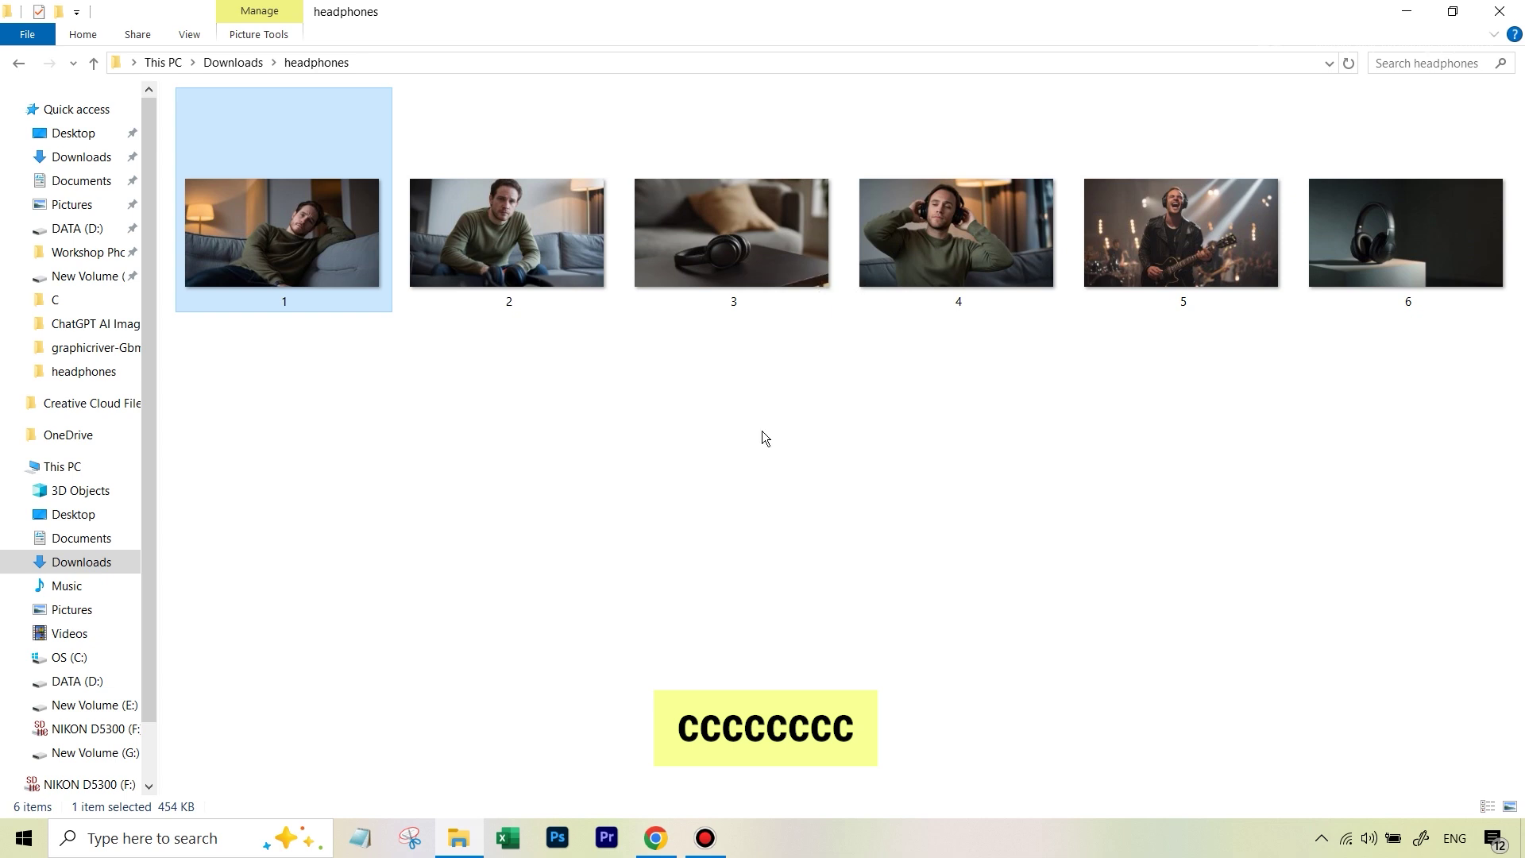
mouse_move(742, 269)
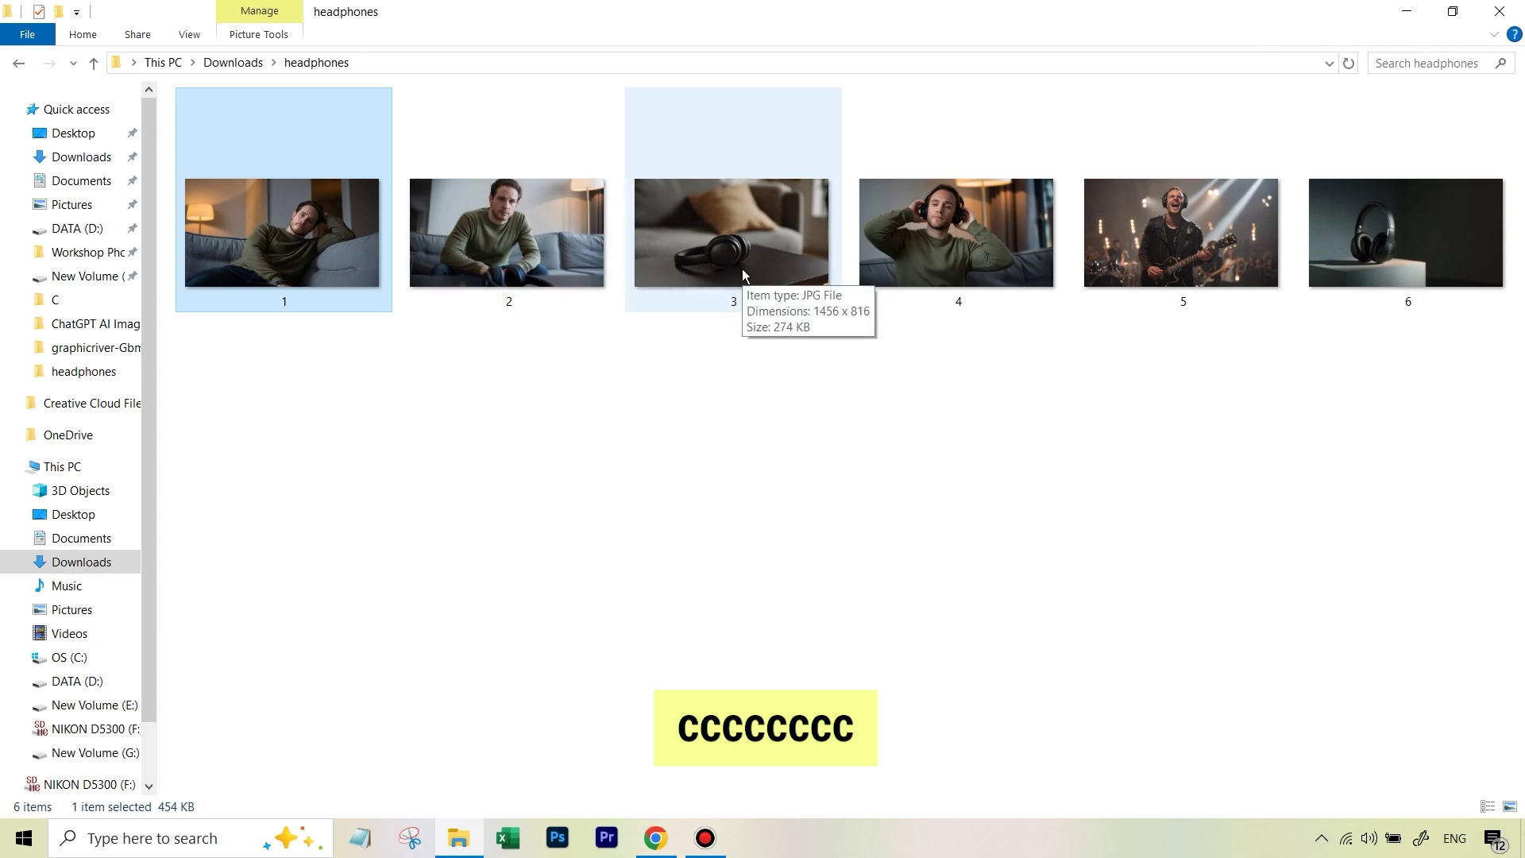
left_click(428, 407)
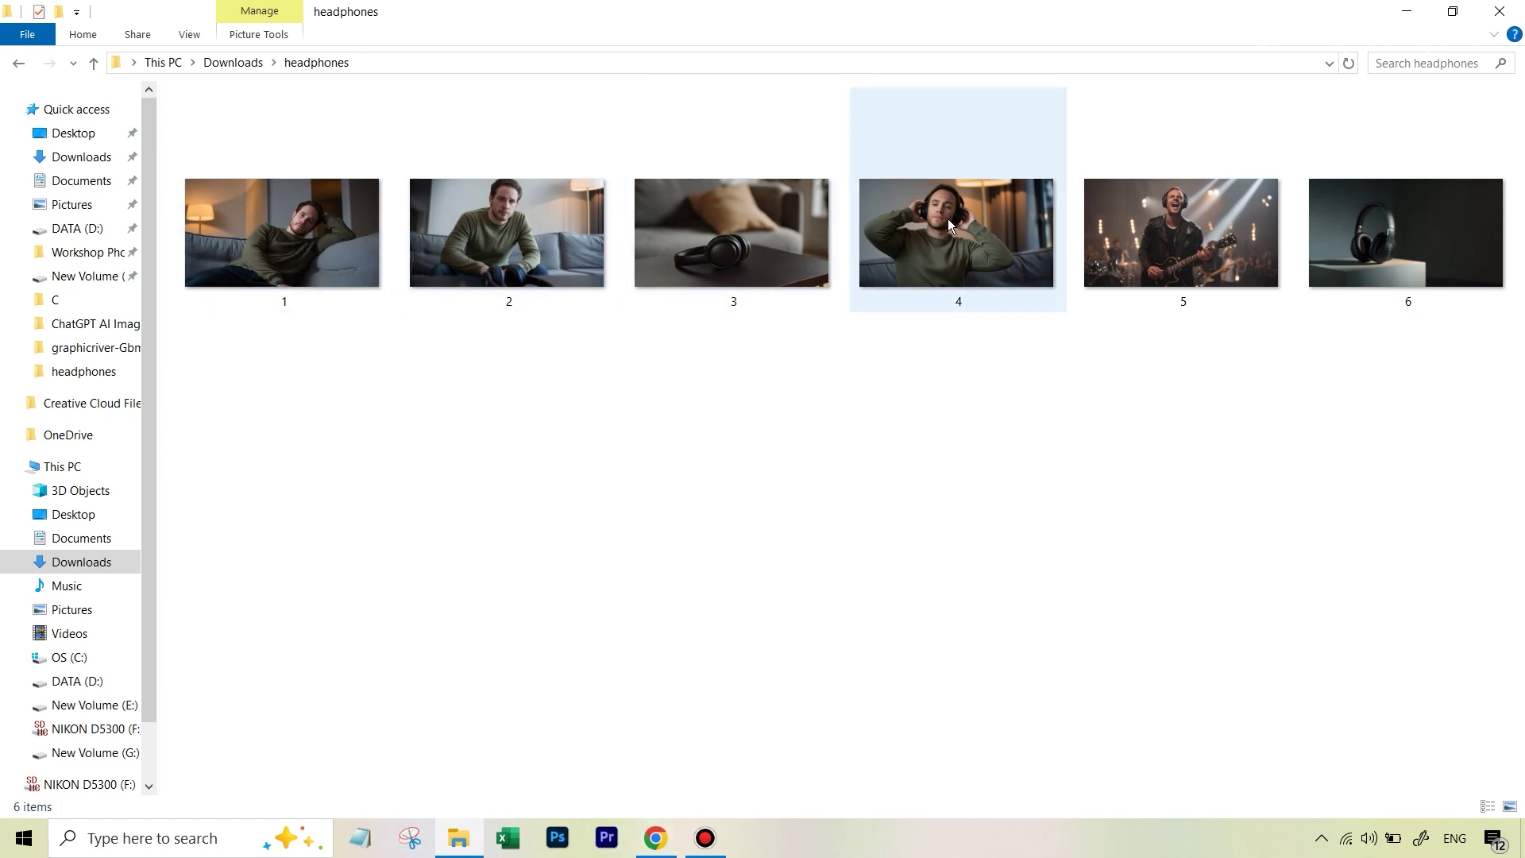
- Switch to the ChatGPT chat in the browser and read the Kling prompt written for the depressed man with a camera pan
left_click(656, 838)
scroll(918, 399, "up", 3)
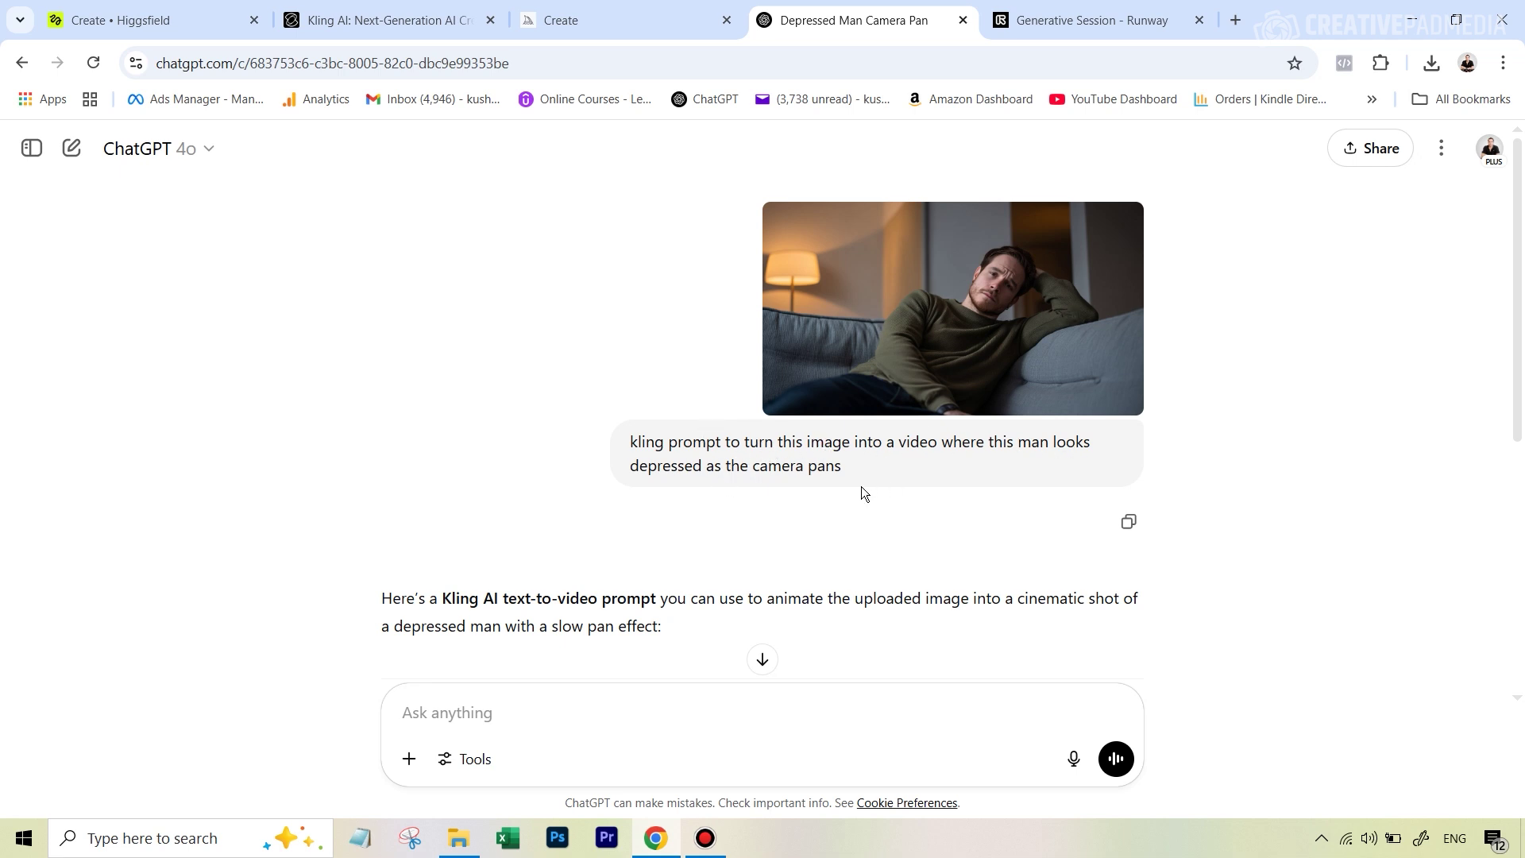
scroll(695, 500, "down", 5)
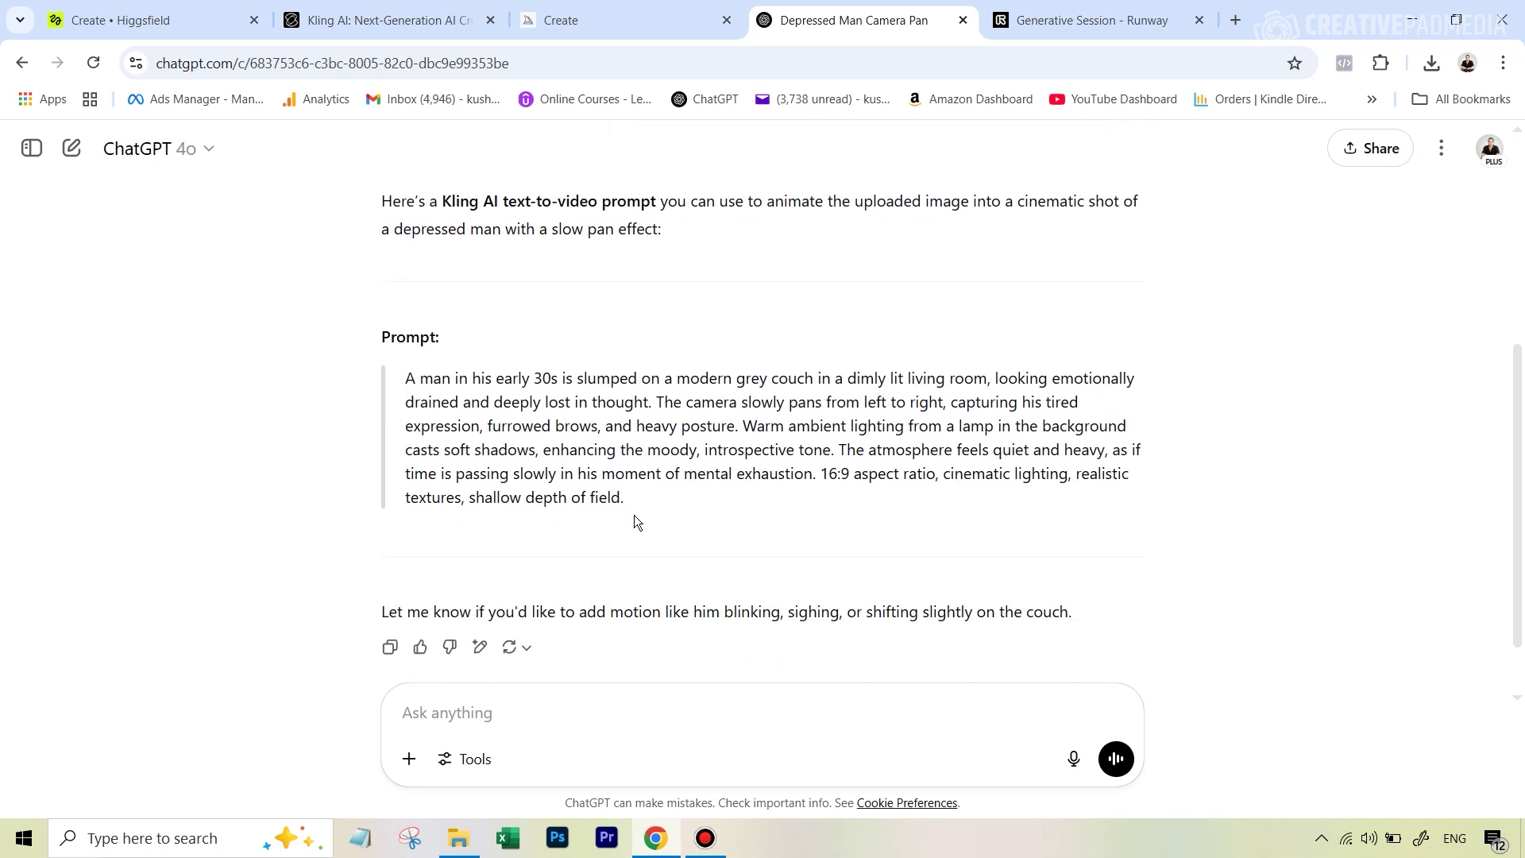
- Switch to Kling AI, review the available video models and play the KLING 2.1 Master clip of the man slumped on the couch
left_click(356, 20)
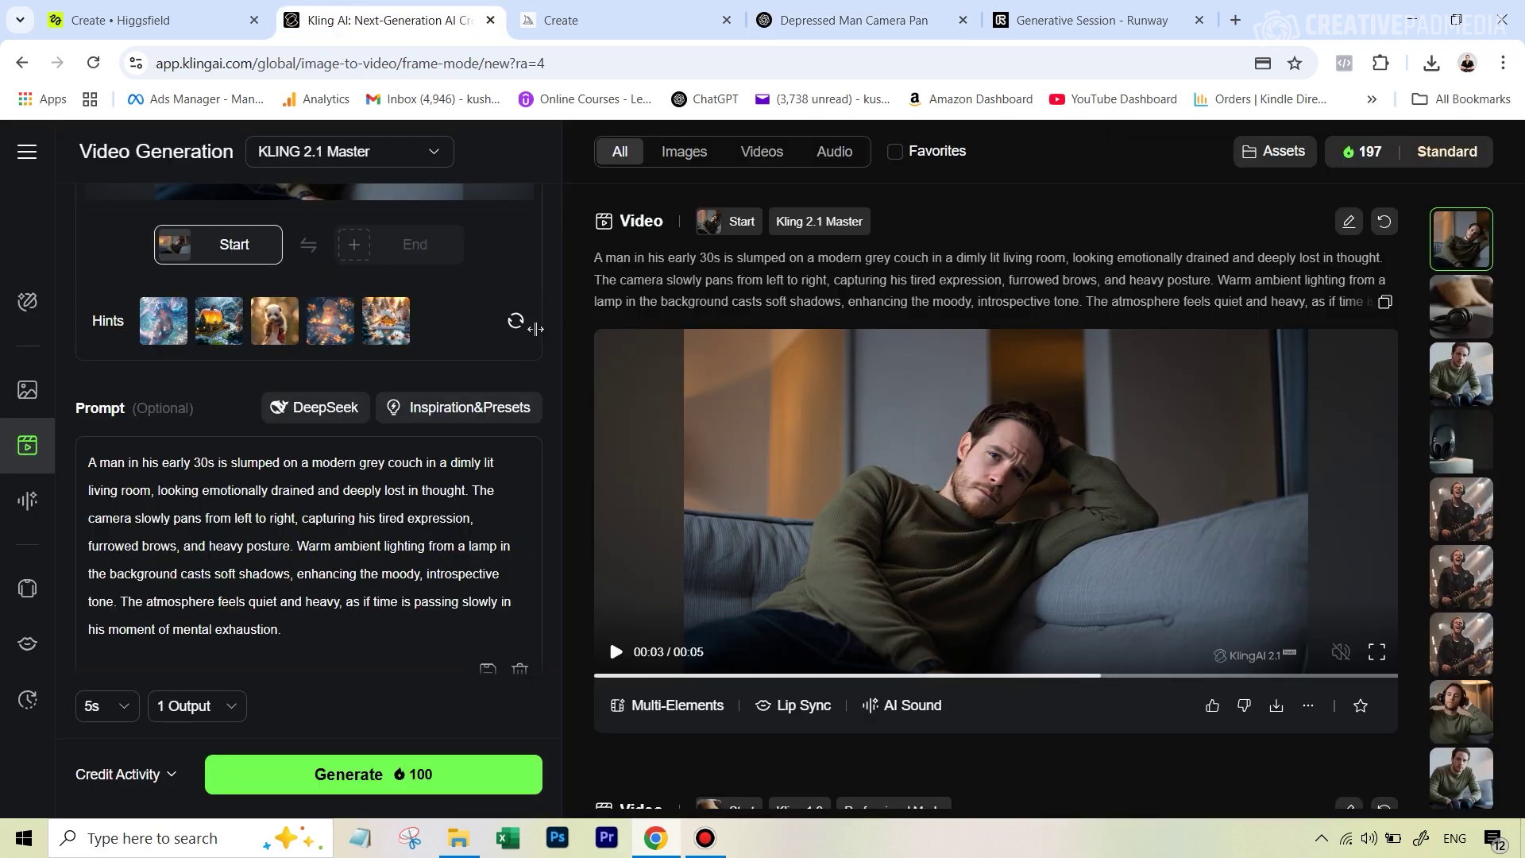
left_click(337, 156)
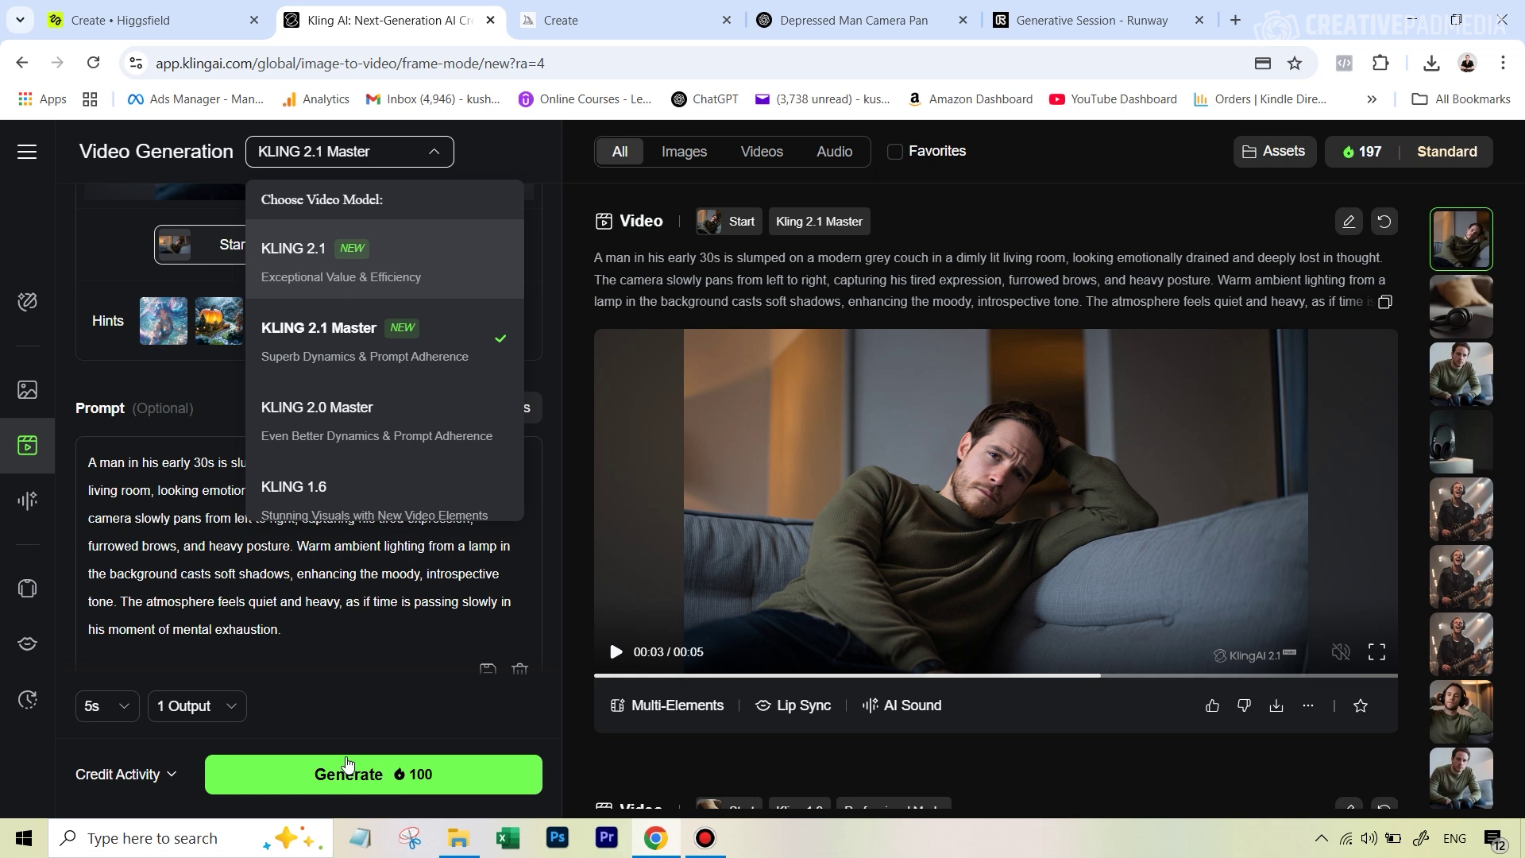
left_click(593, 675)
left_click(617, 652)
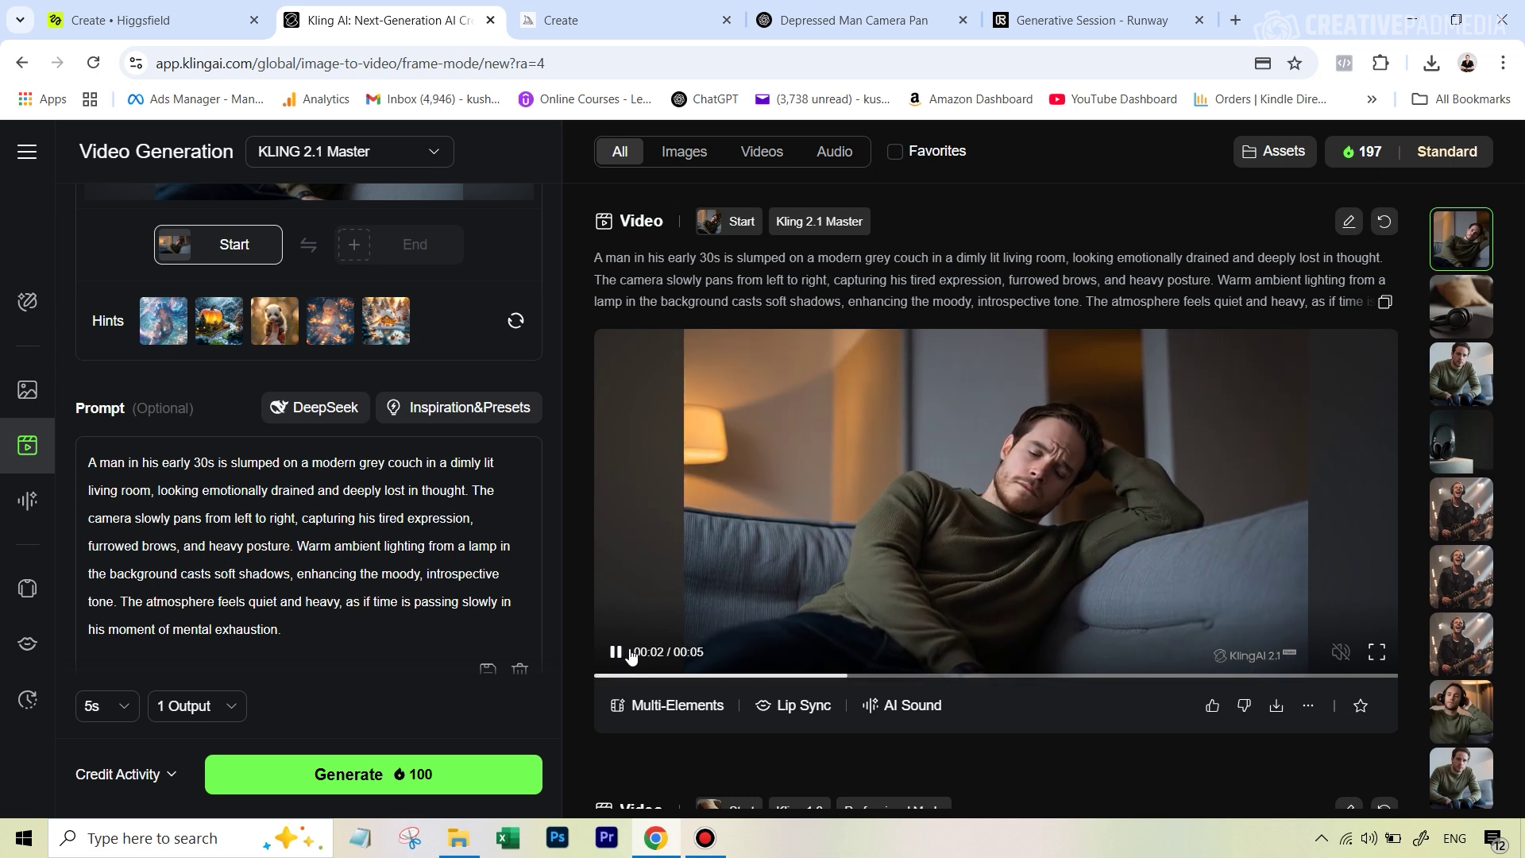
left_click(973, 485)
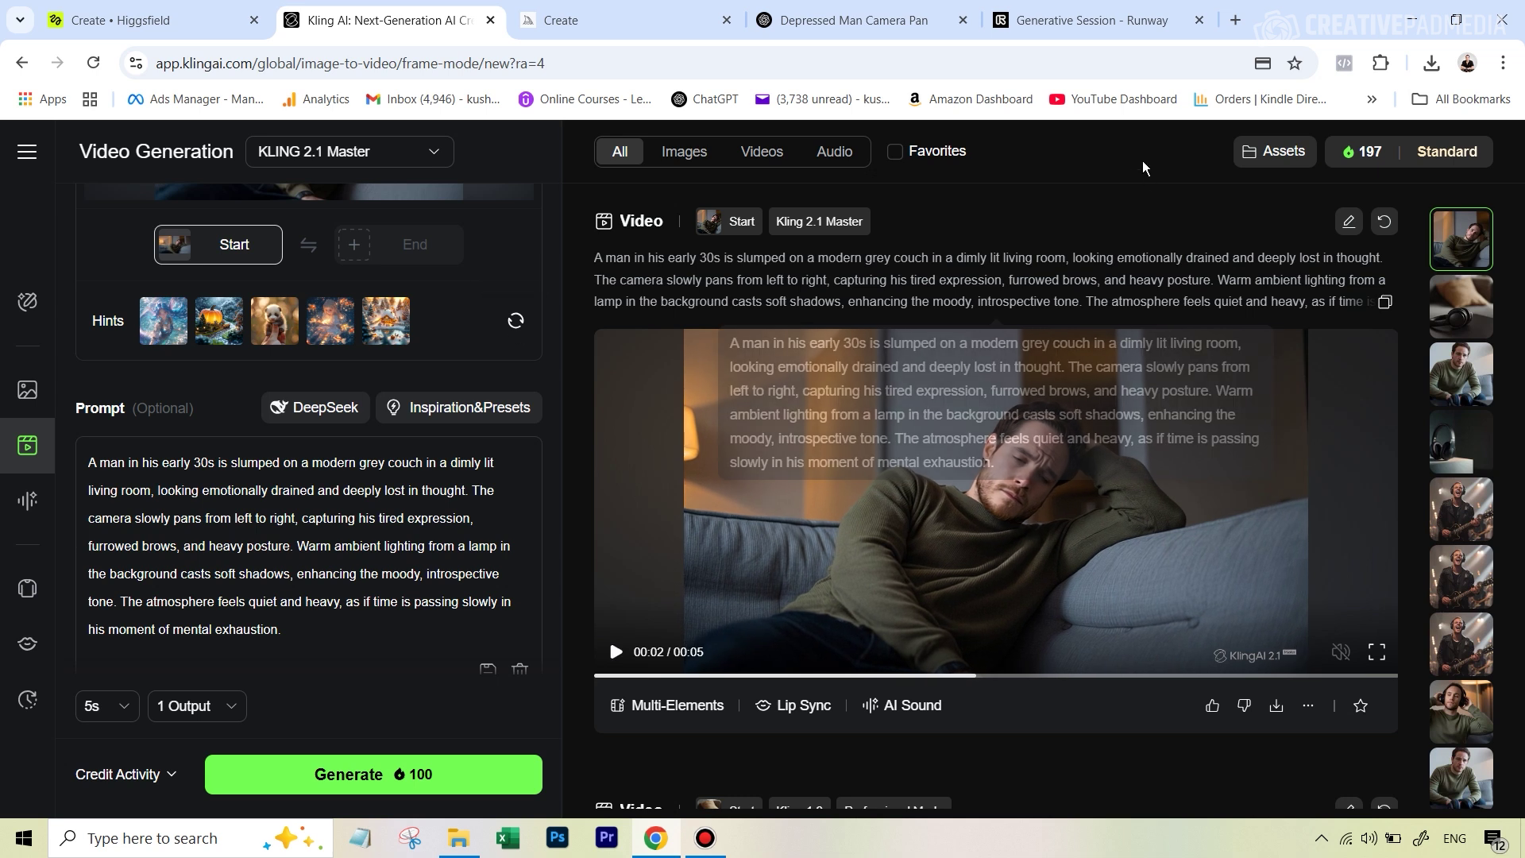
- Play the Runway Gen-4 Turbo clip of the man on the couch and compare it with the Kling version
left_click(1089, 19)
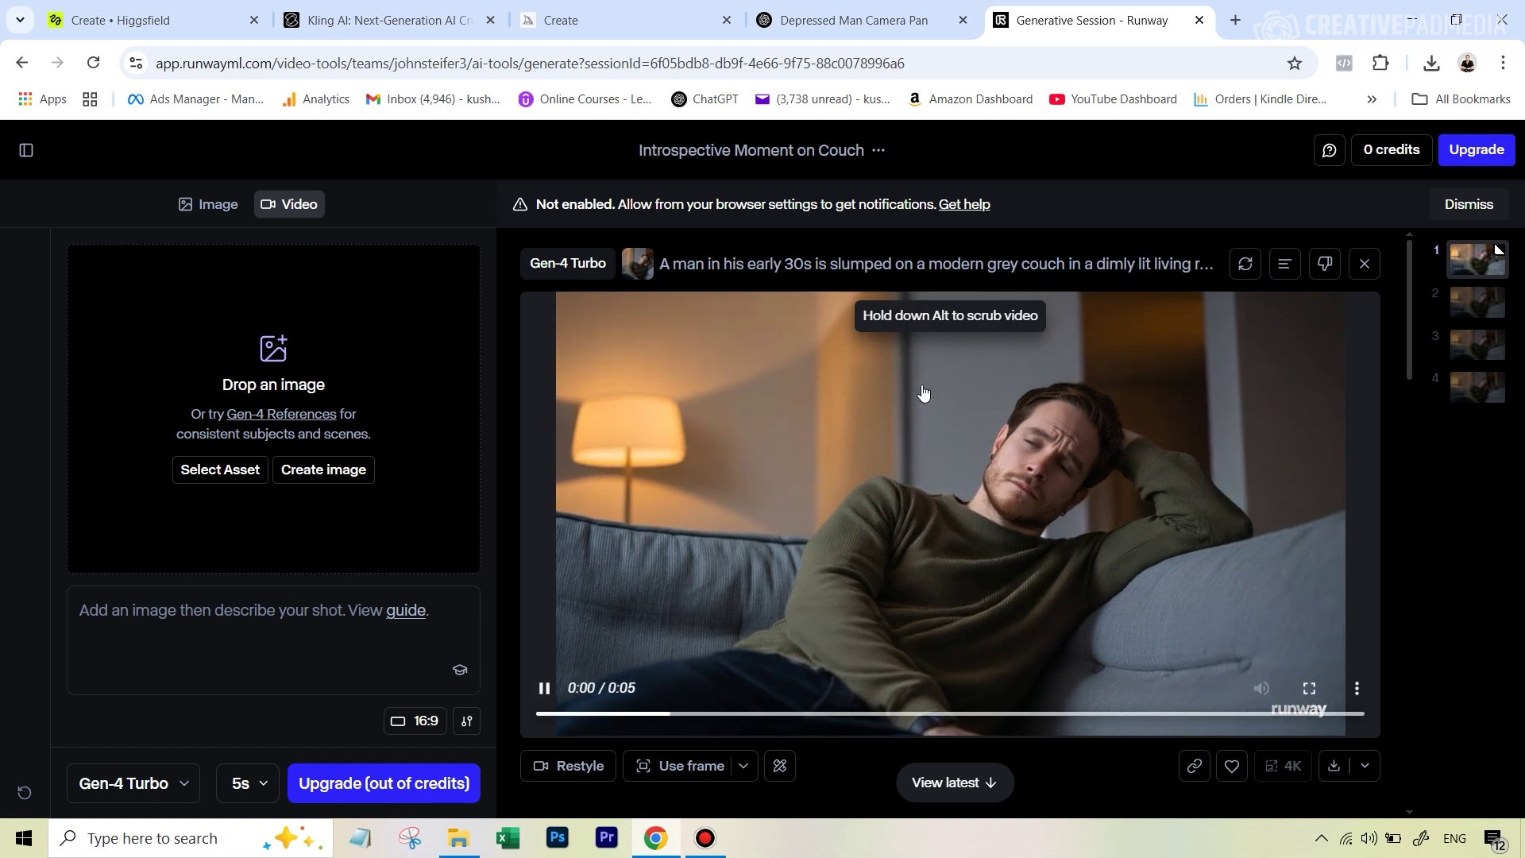
left_click(537, 719)
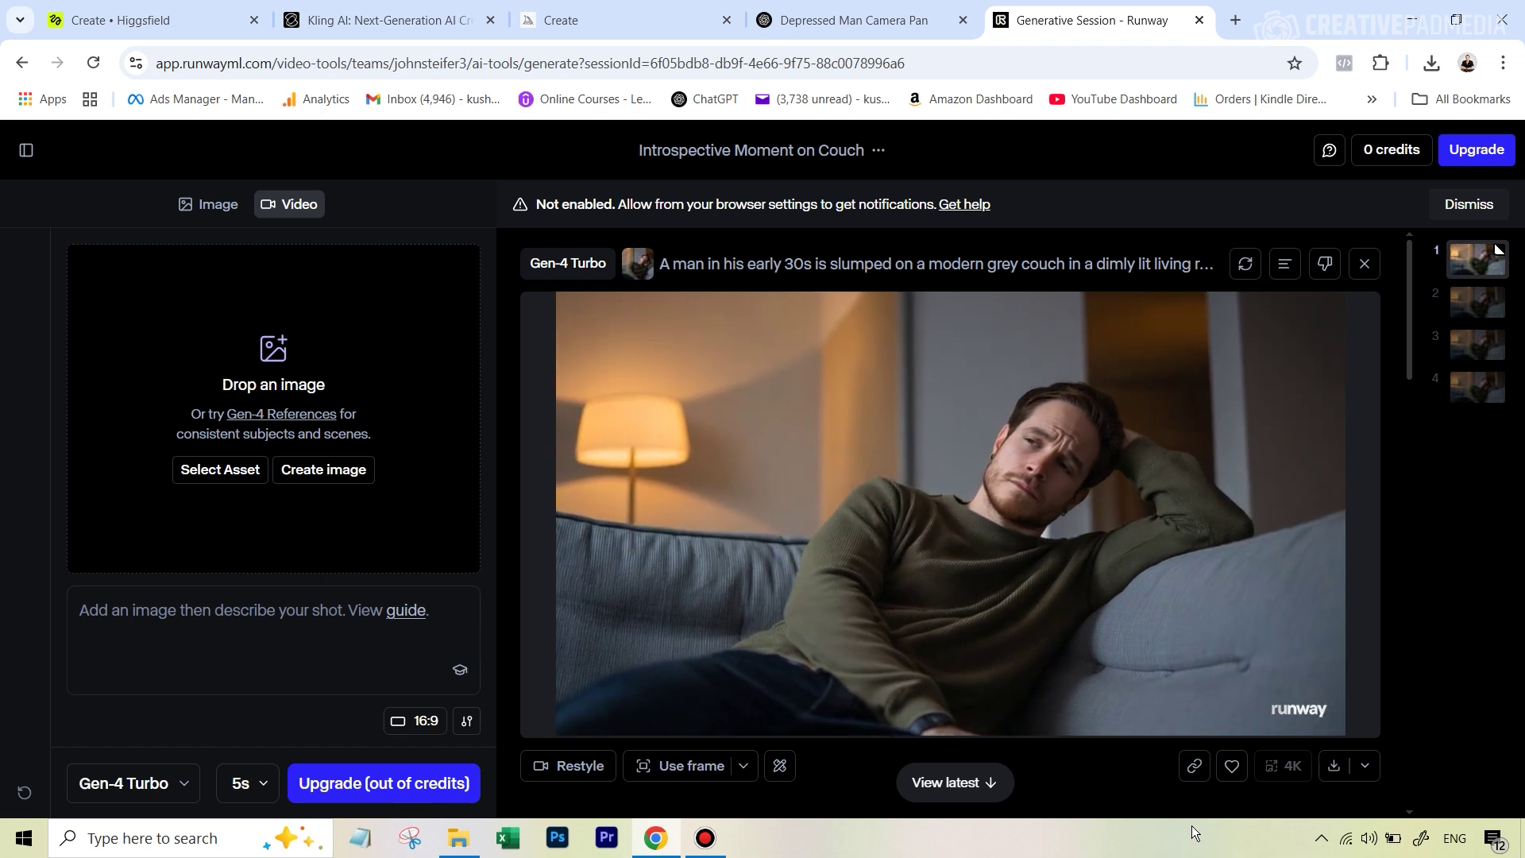
left_click(367, 15)
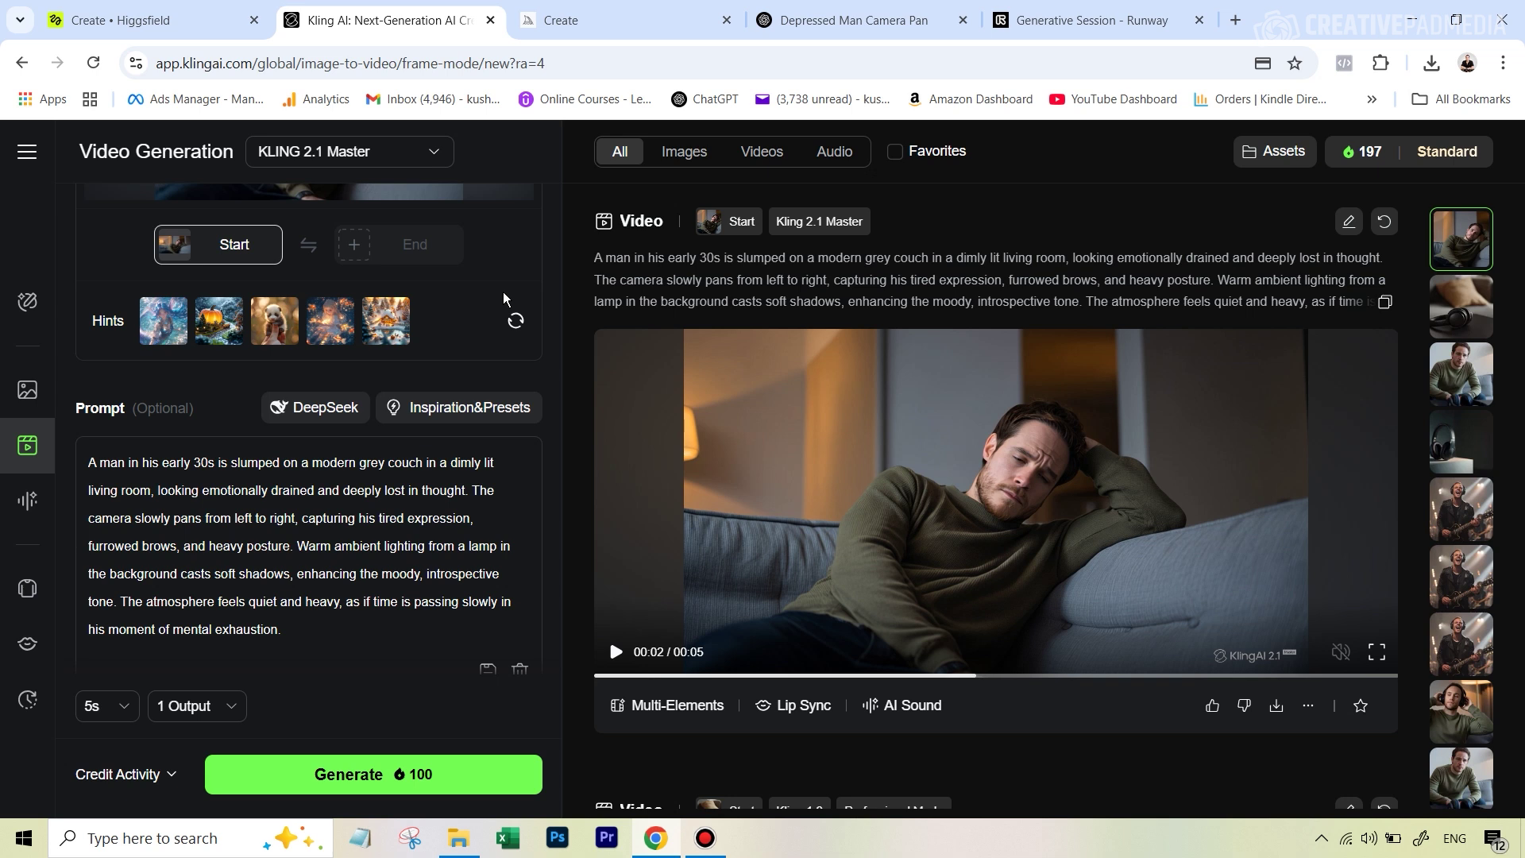
left_click(936, 467)
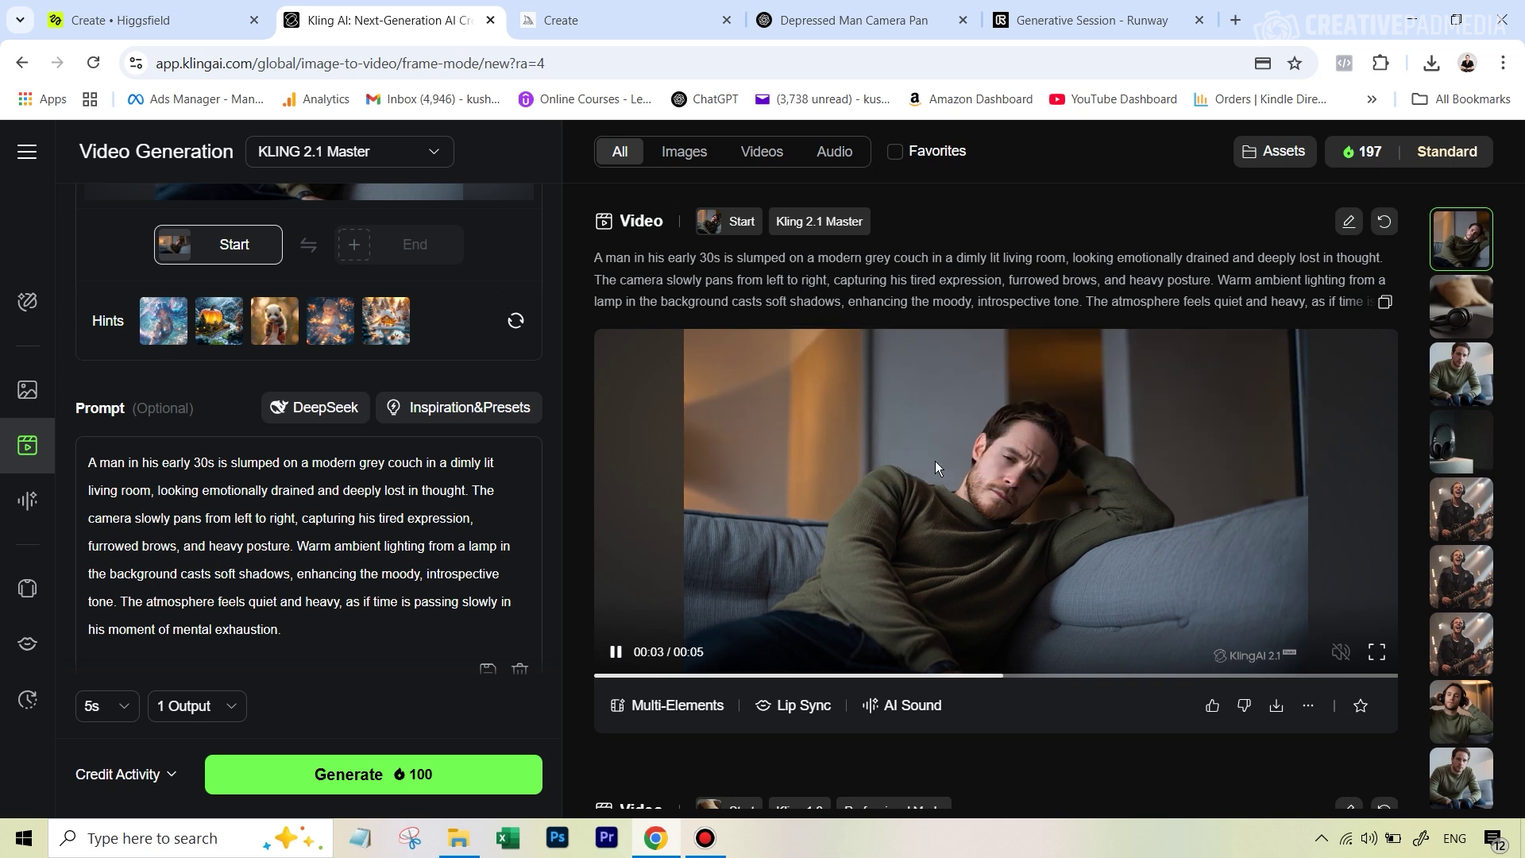
- Check the frame images in the headphones folder, return to Kling AI and resume the couch clip
left_click(458, 840)
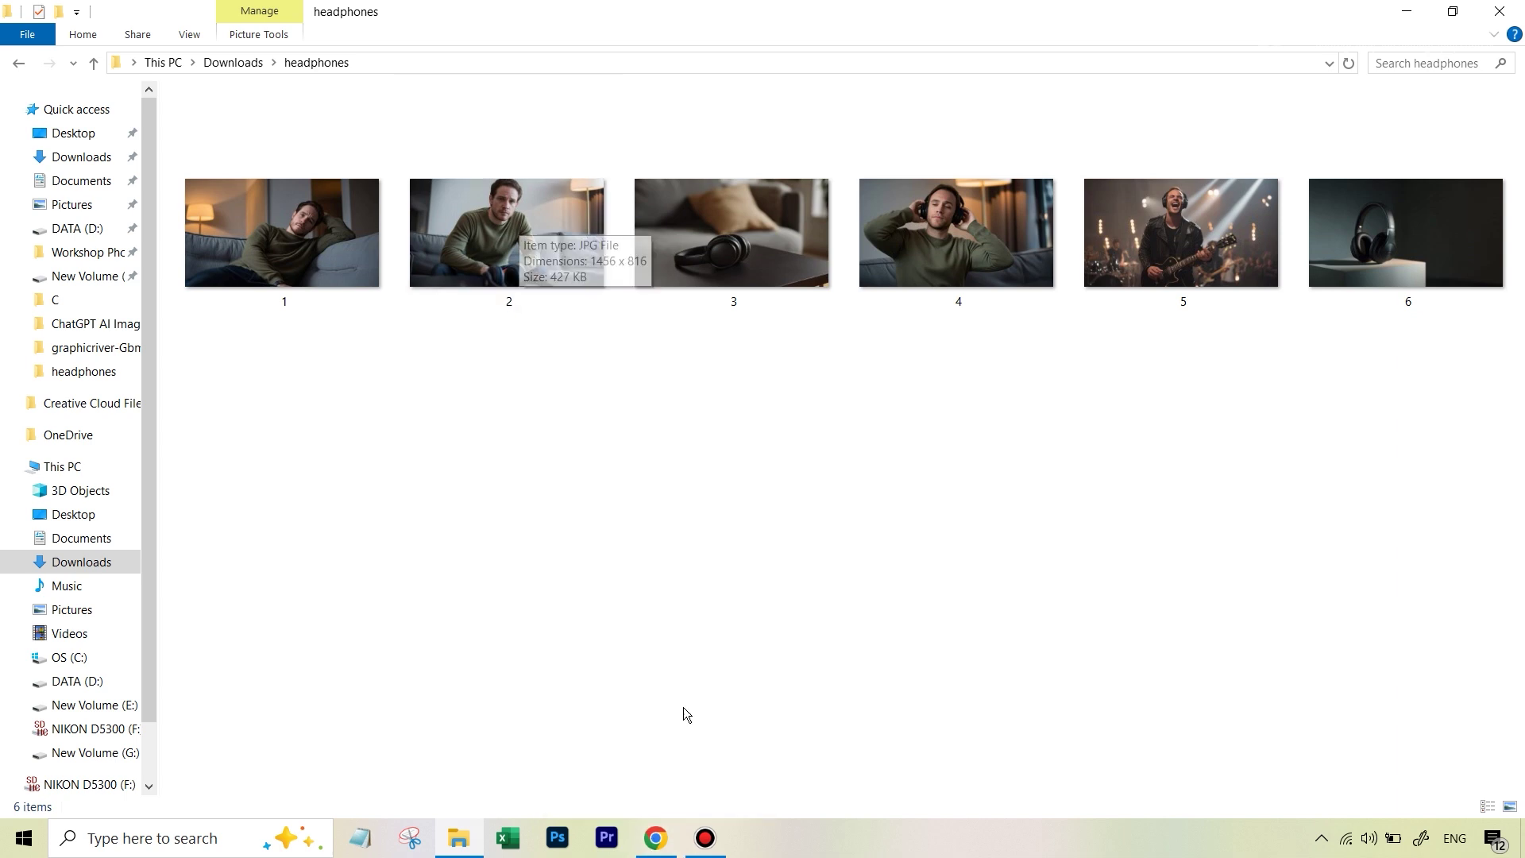
left_click(659, 847)
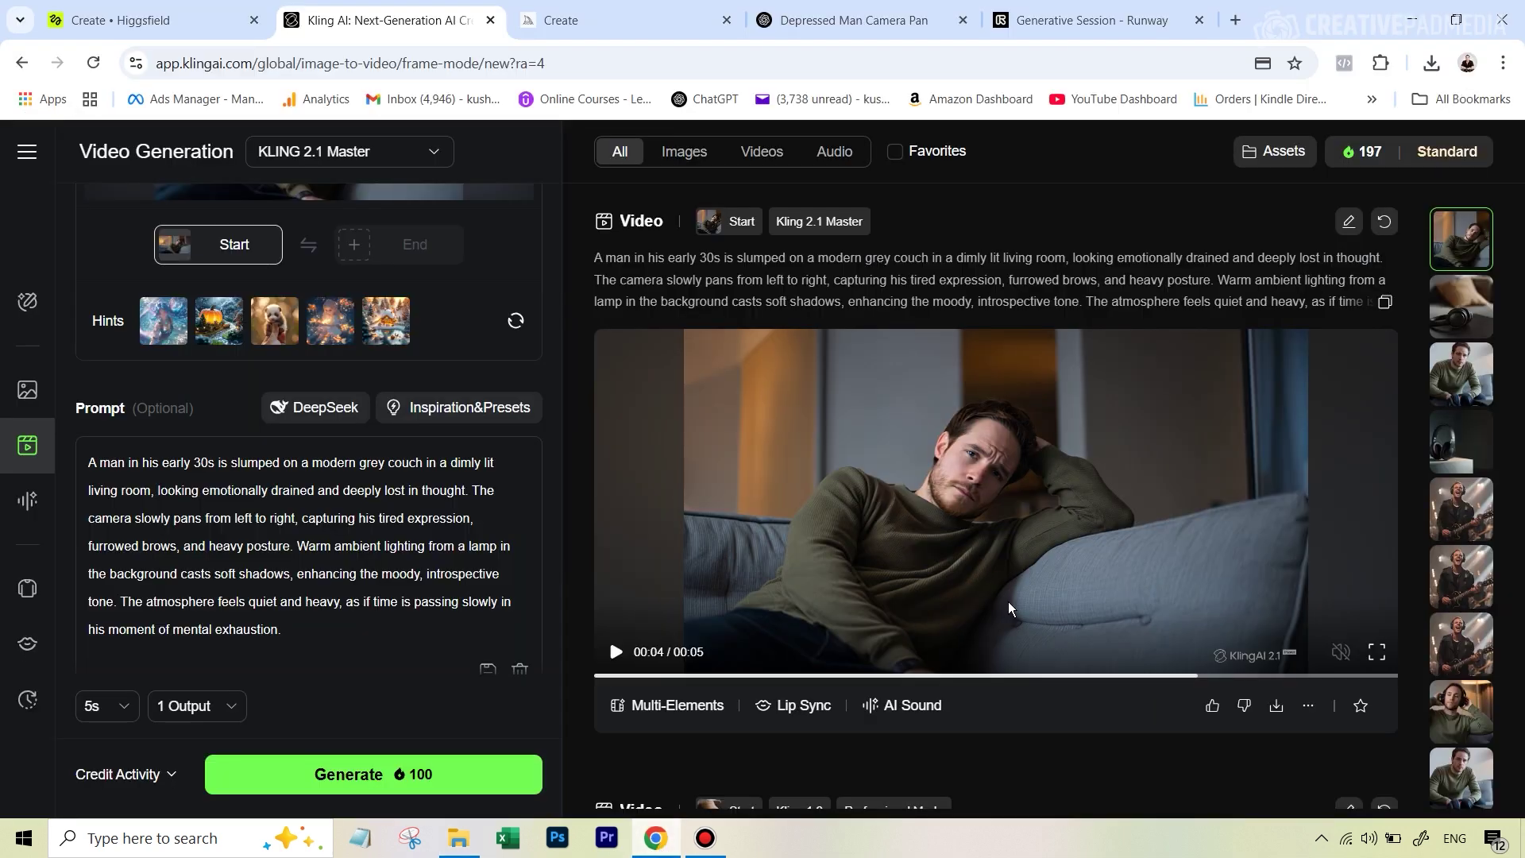
left_click(1008, 602)
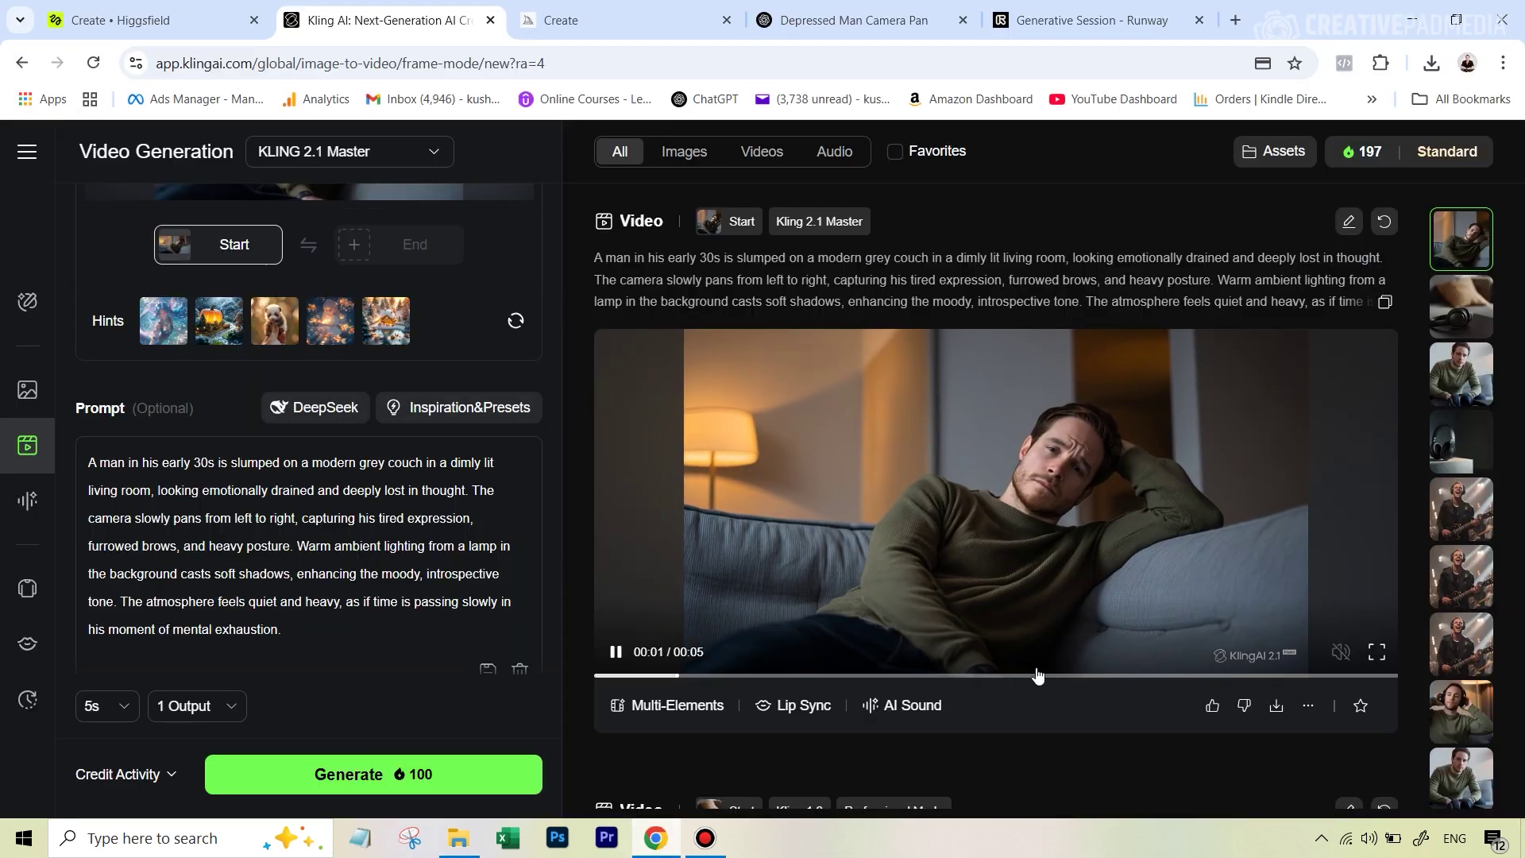
- Find the Kling 1.6 clip of the man staring at the headphones, review its playback and return to the headphones folder
scroll(1065, 699, "down", 5)
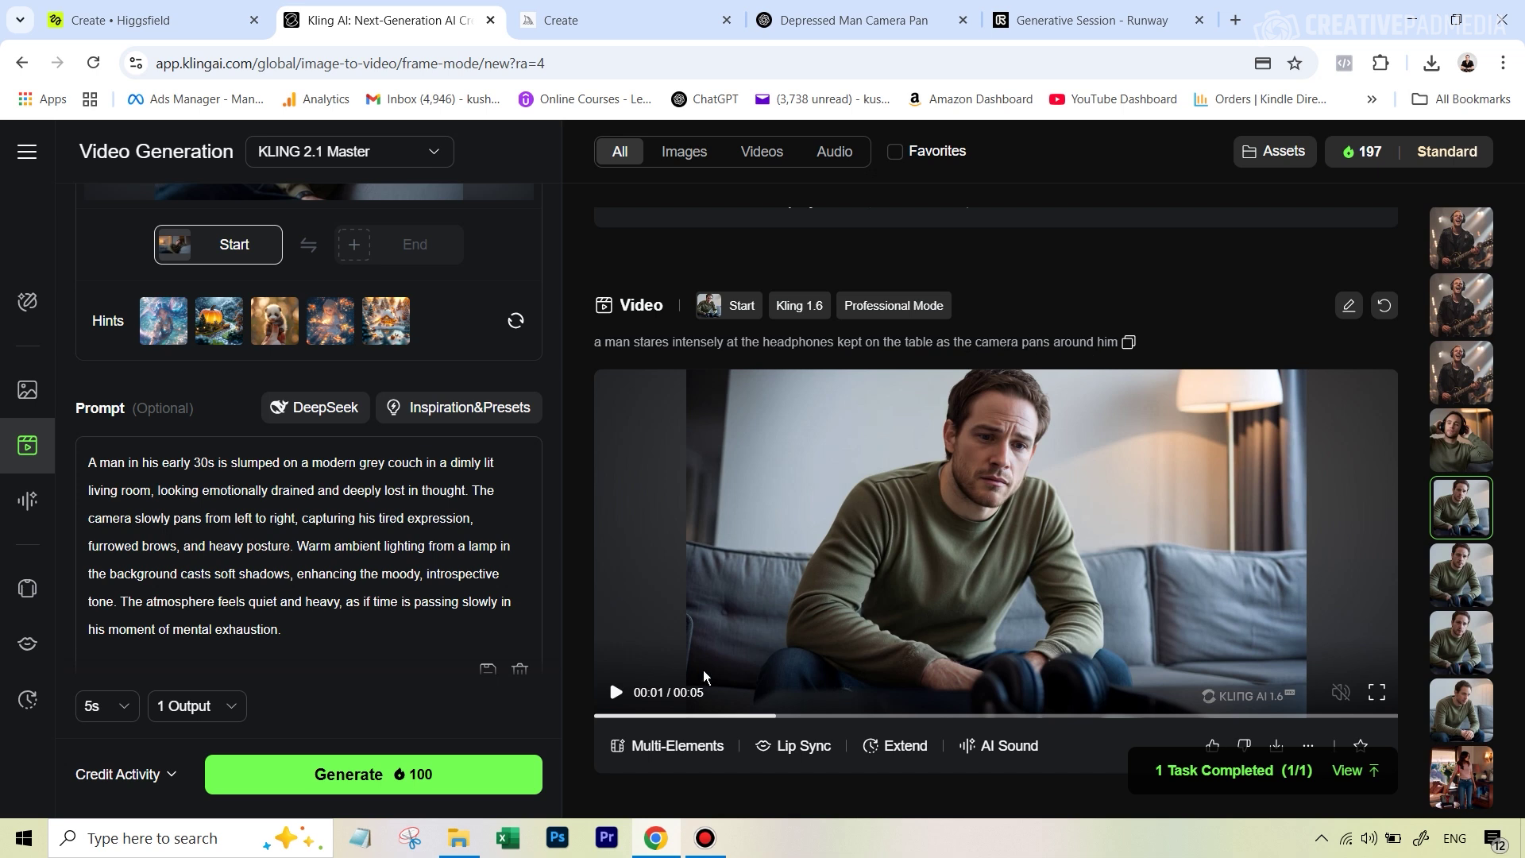
left_click(599, 716)
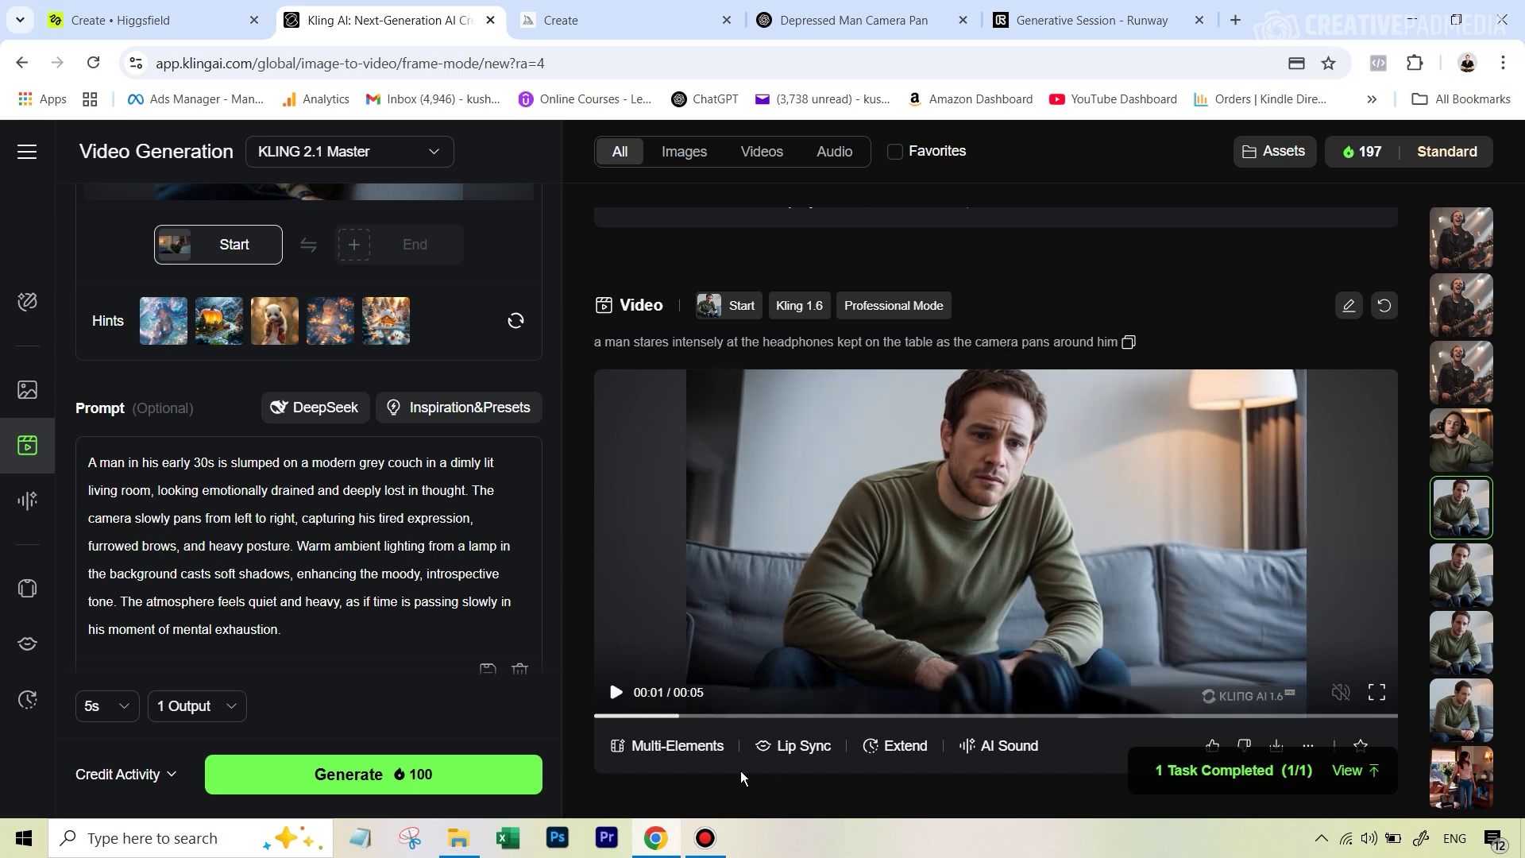
left_click(619, 696)
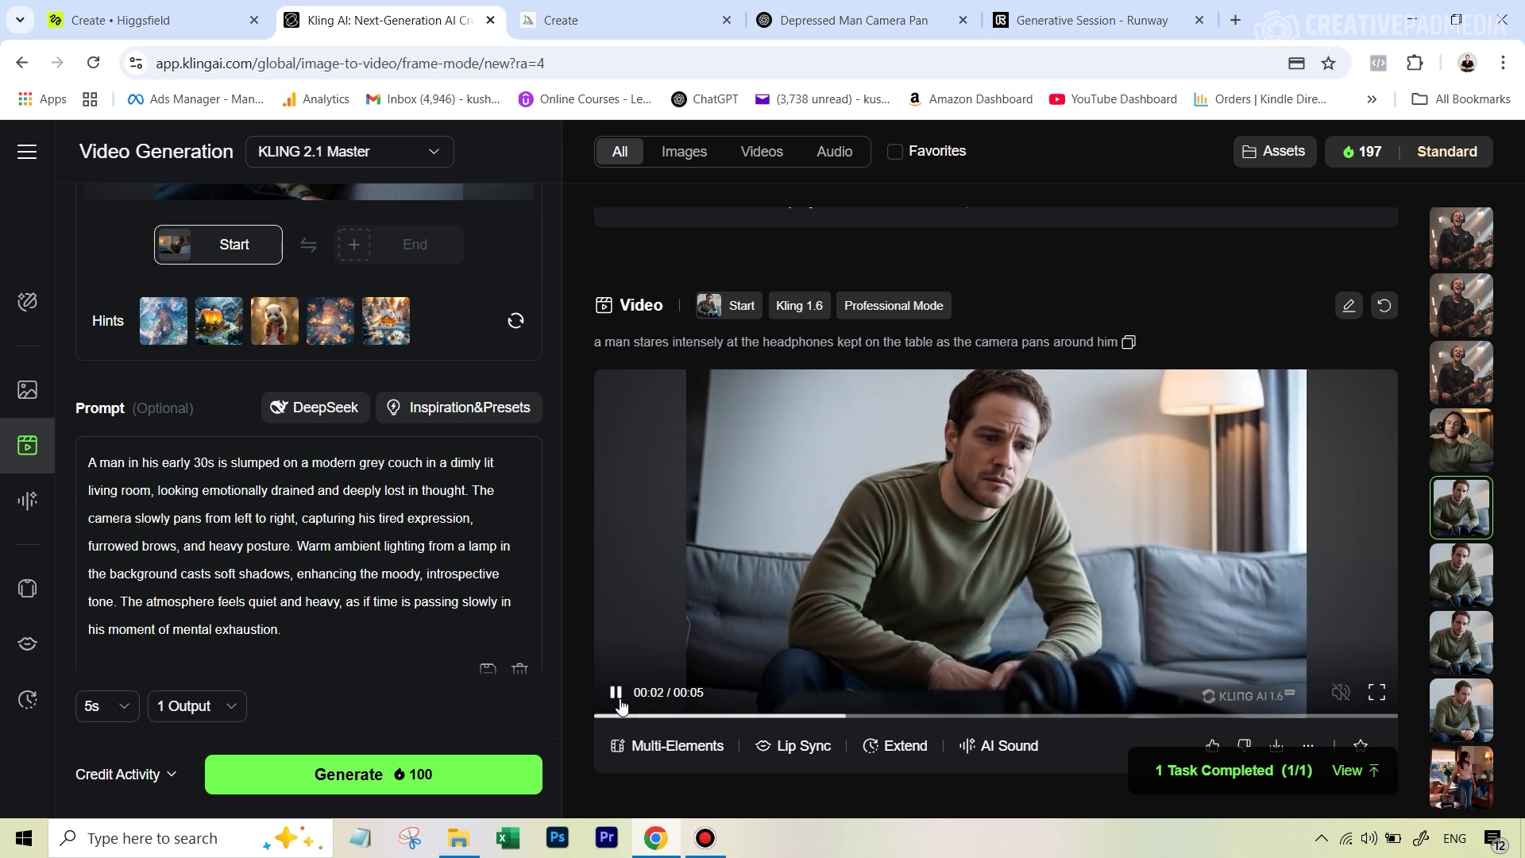
left_click(634, 695)
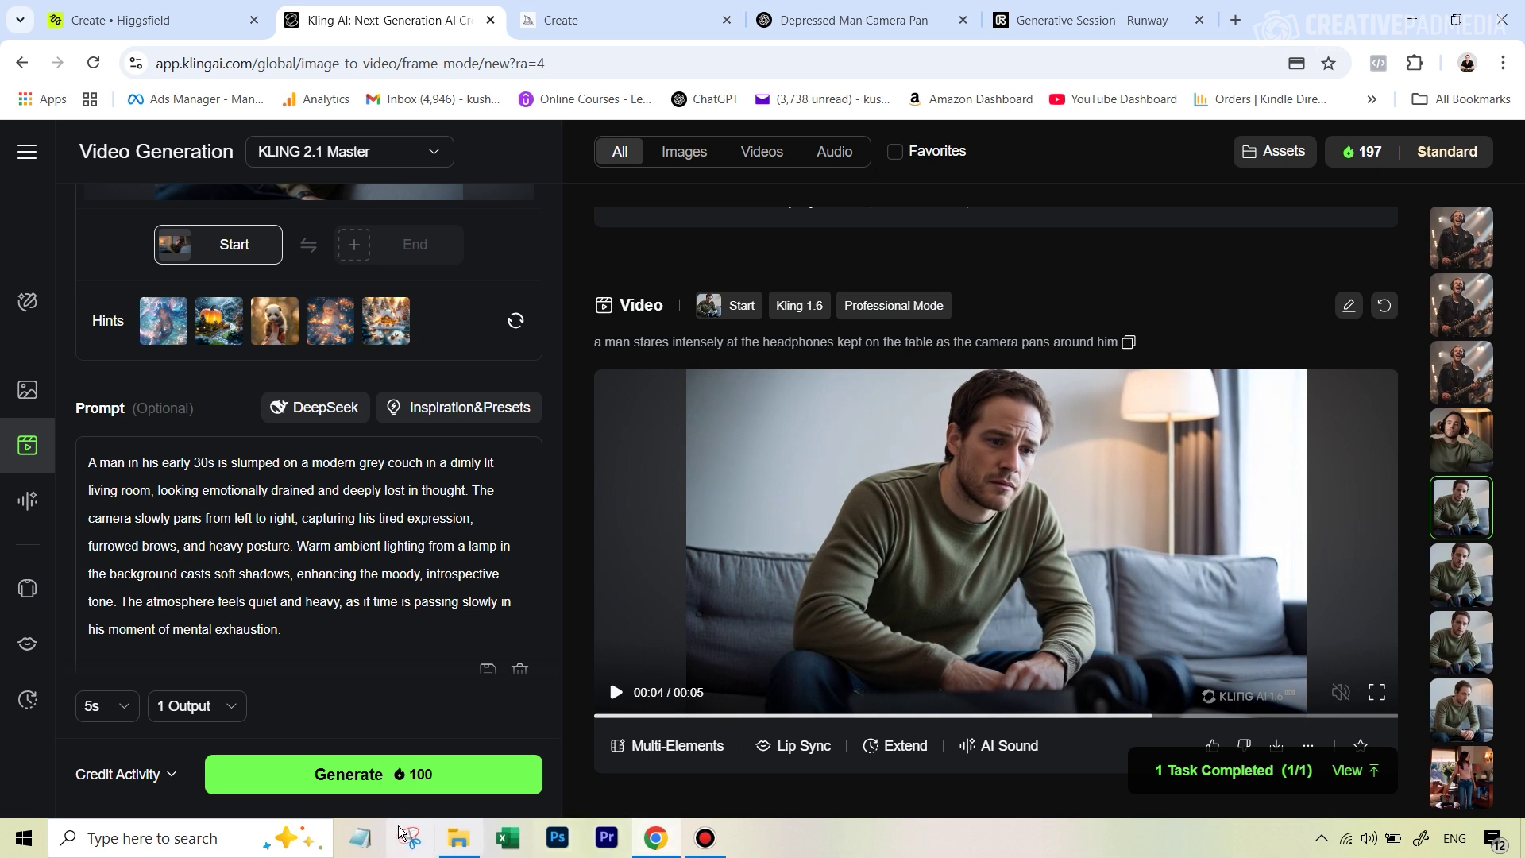
left_click(1076, 505)
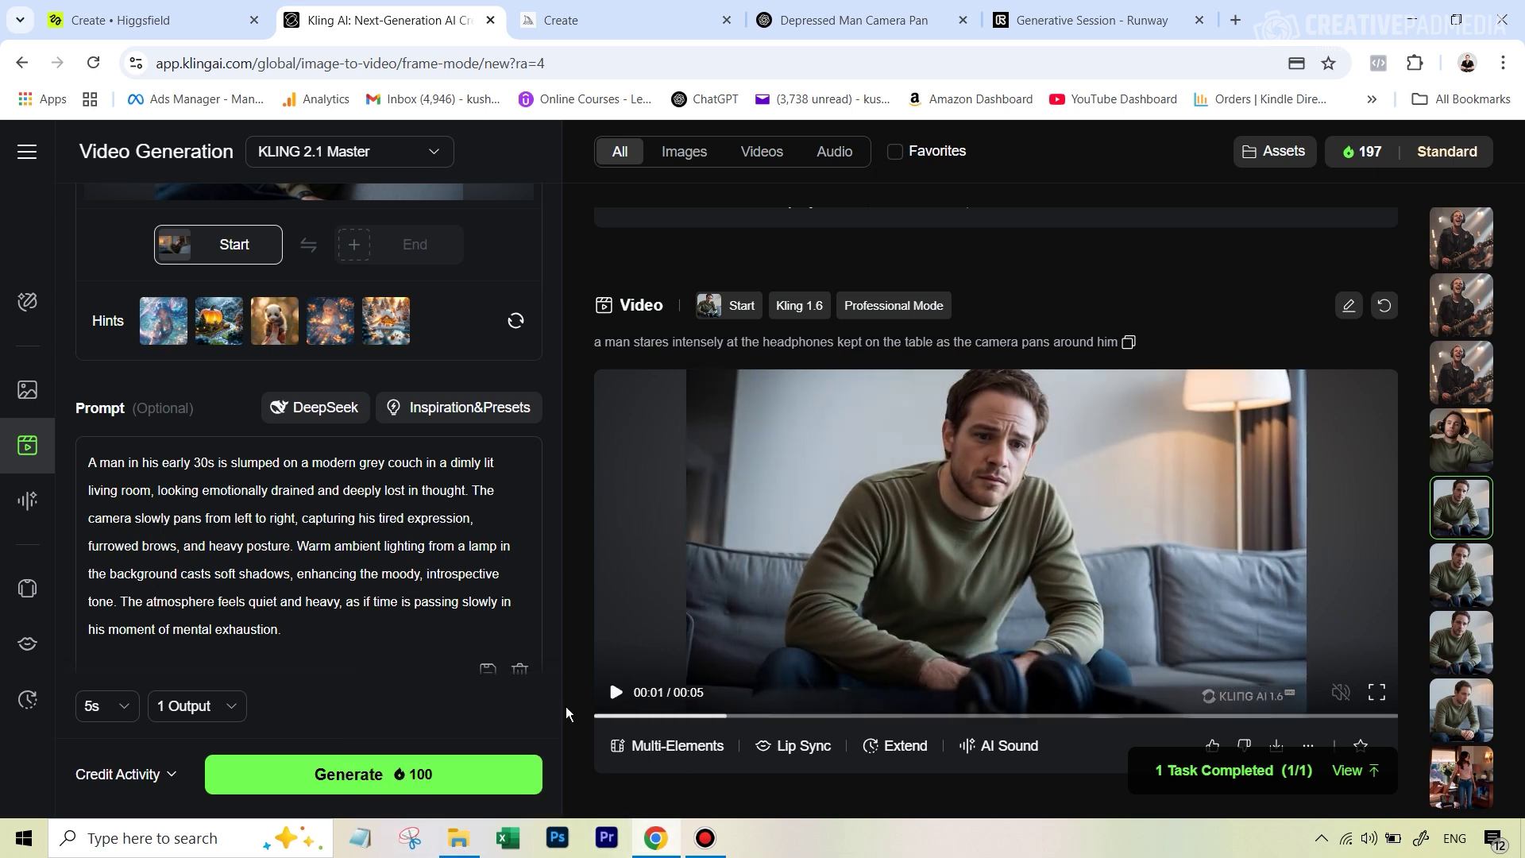
left_click(461, 840)
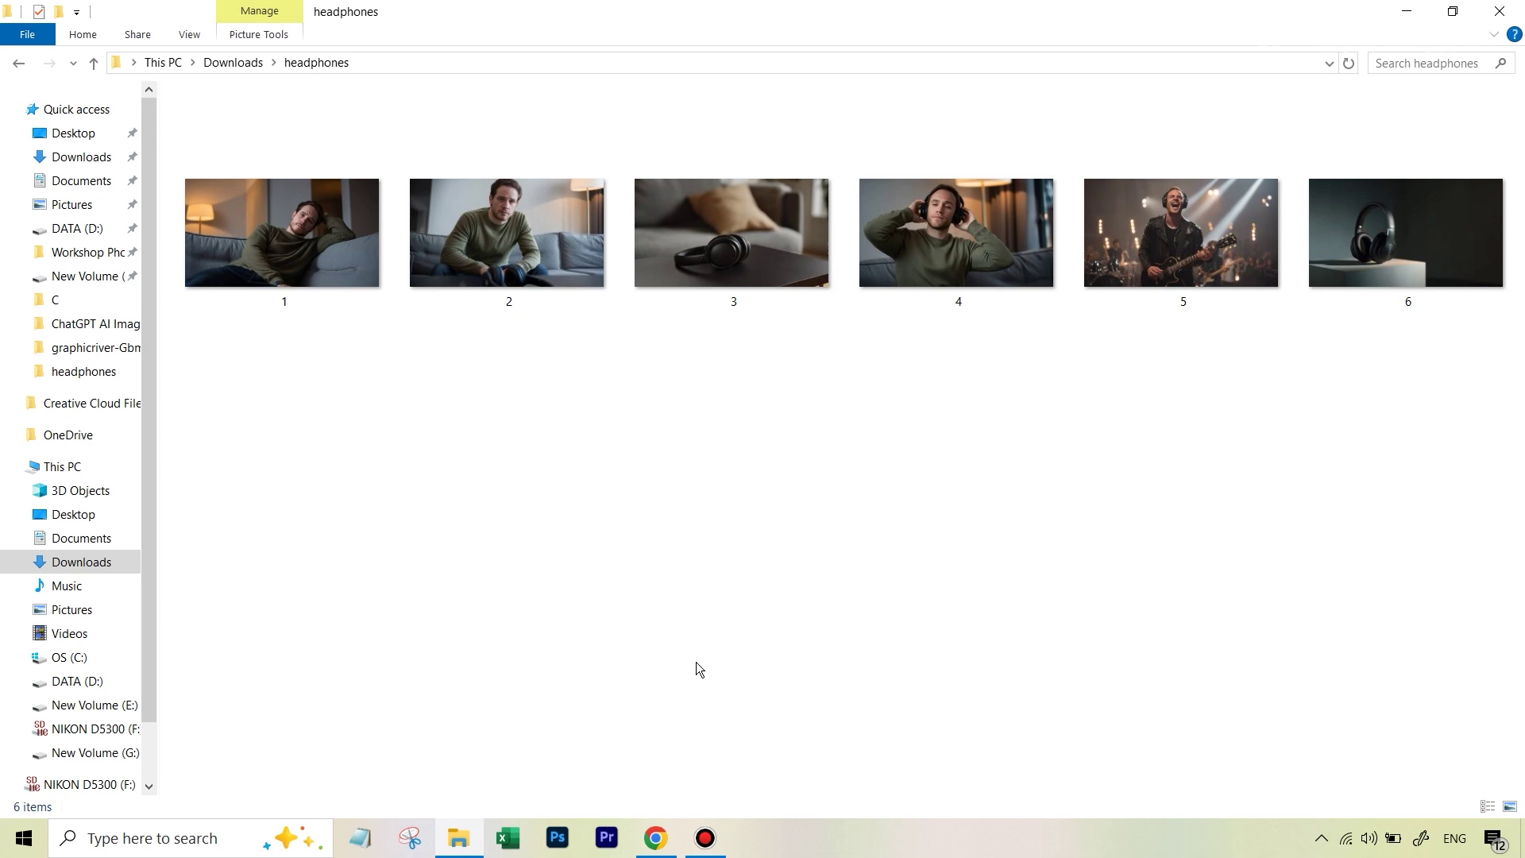
- Switch to Kling AI, review the Kling 1.6 clips of the headphones on the table and the man grabbing them, and return to the headphones folder
left_click(656, 838)
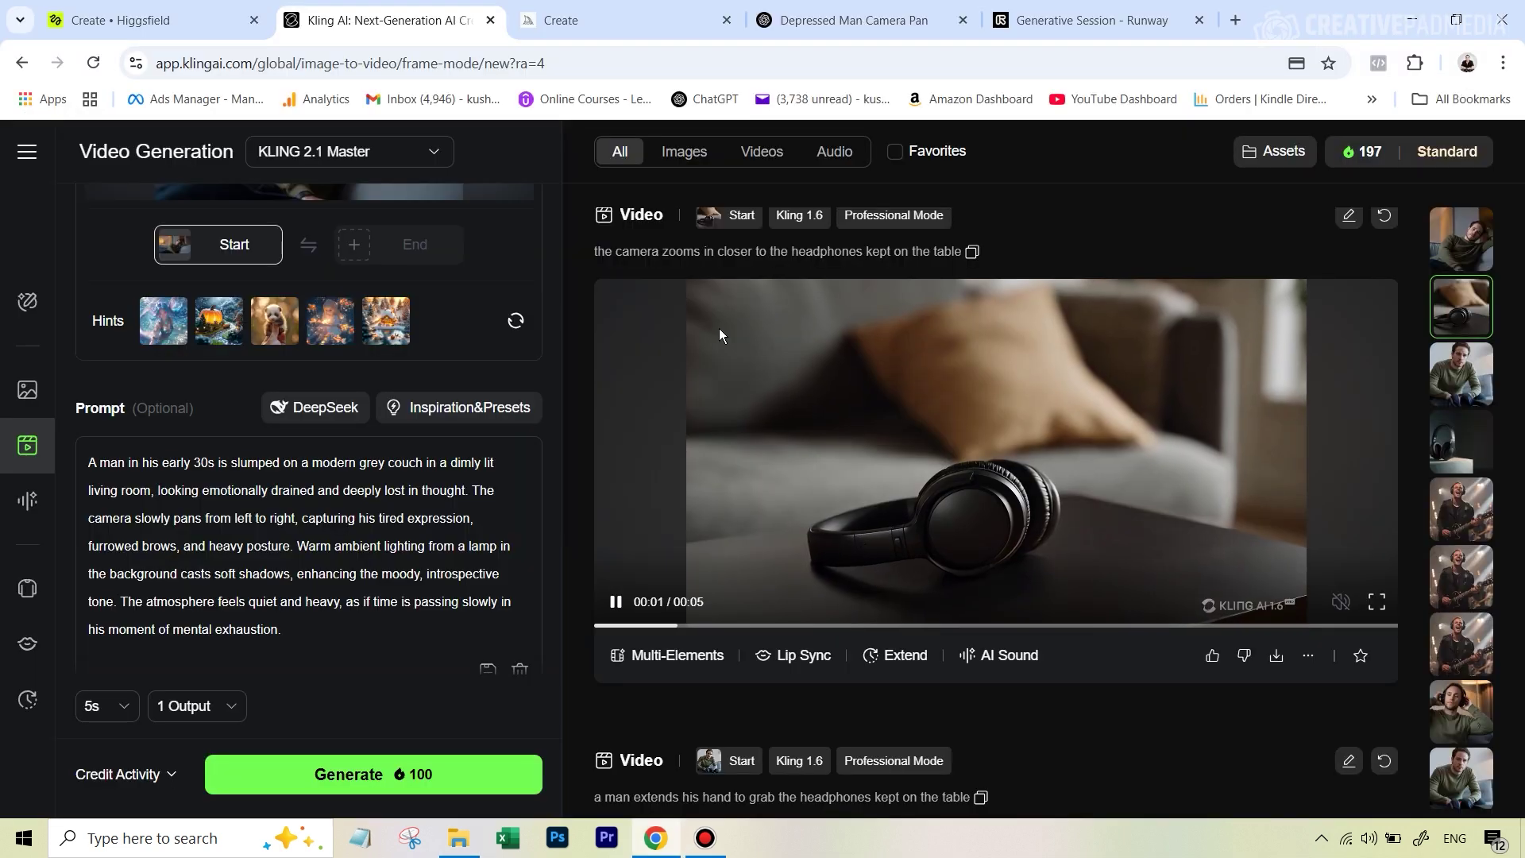
left_click(615, 602)
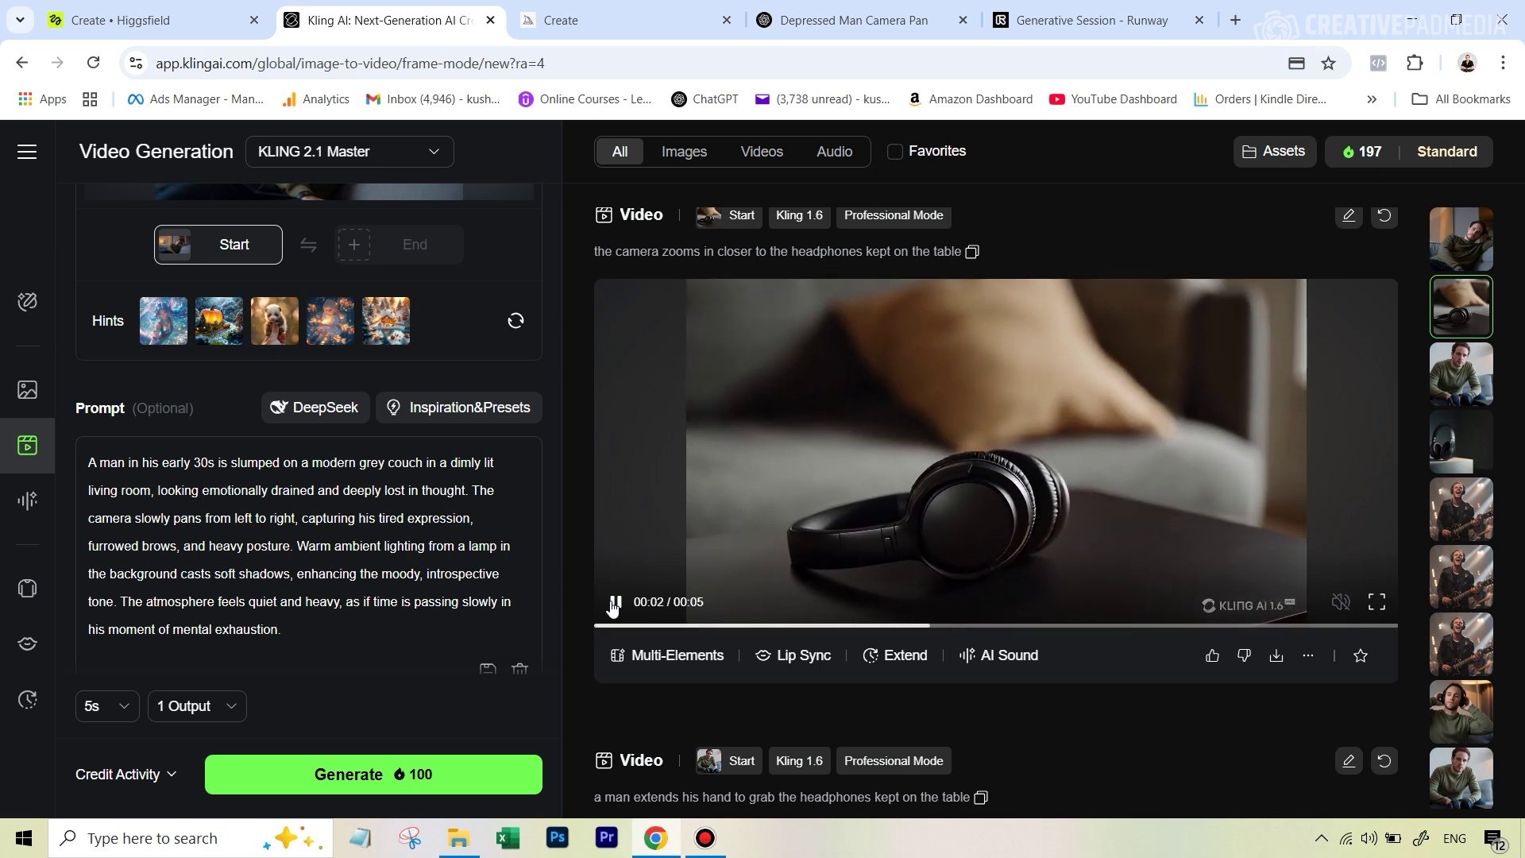
scroll(1003, 539, "down", 5)
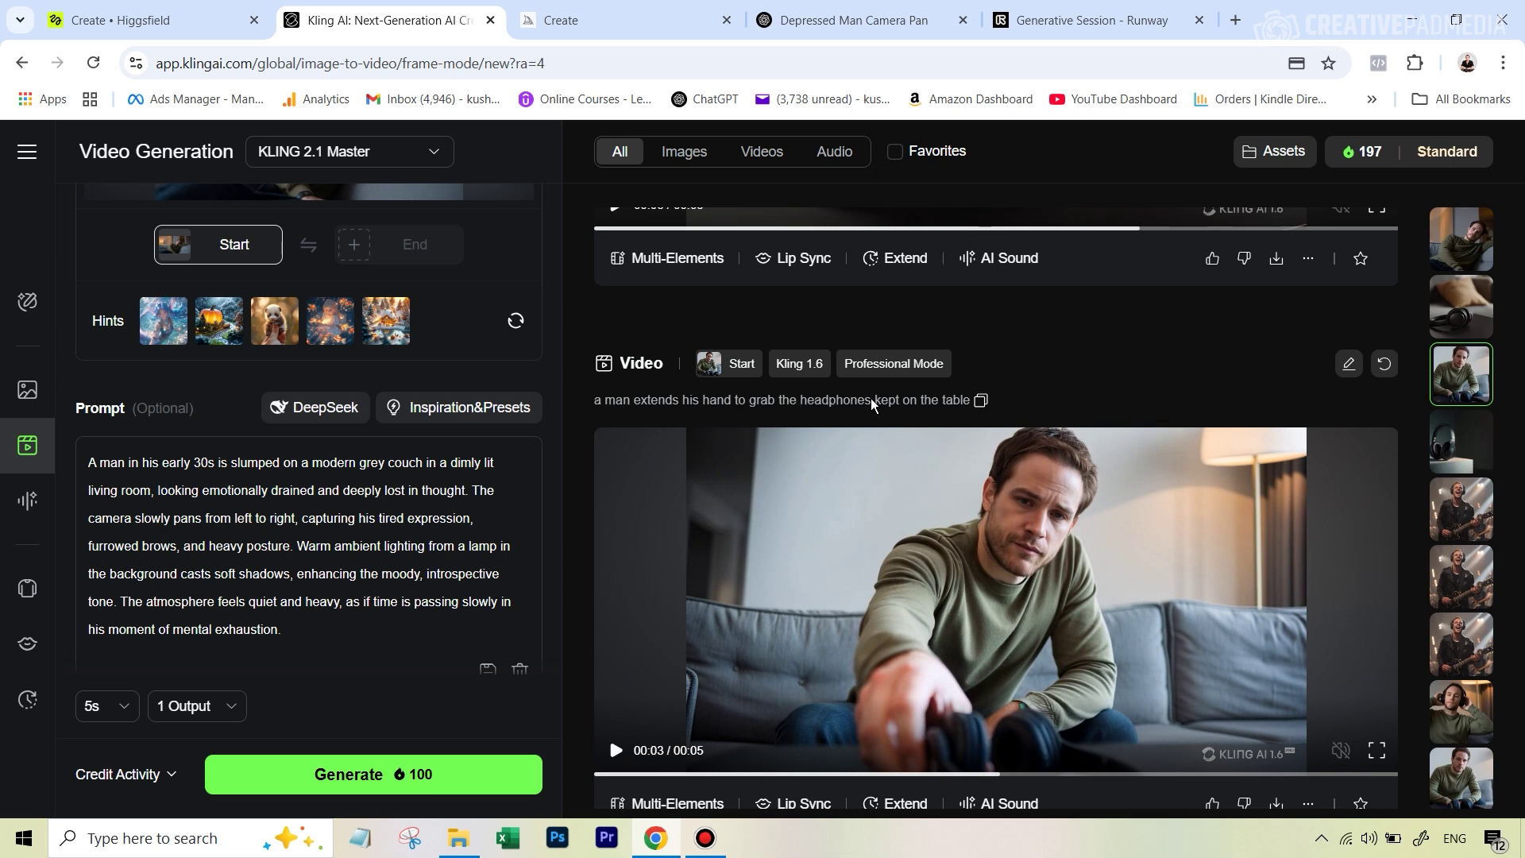
left_click(597, 773)
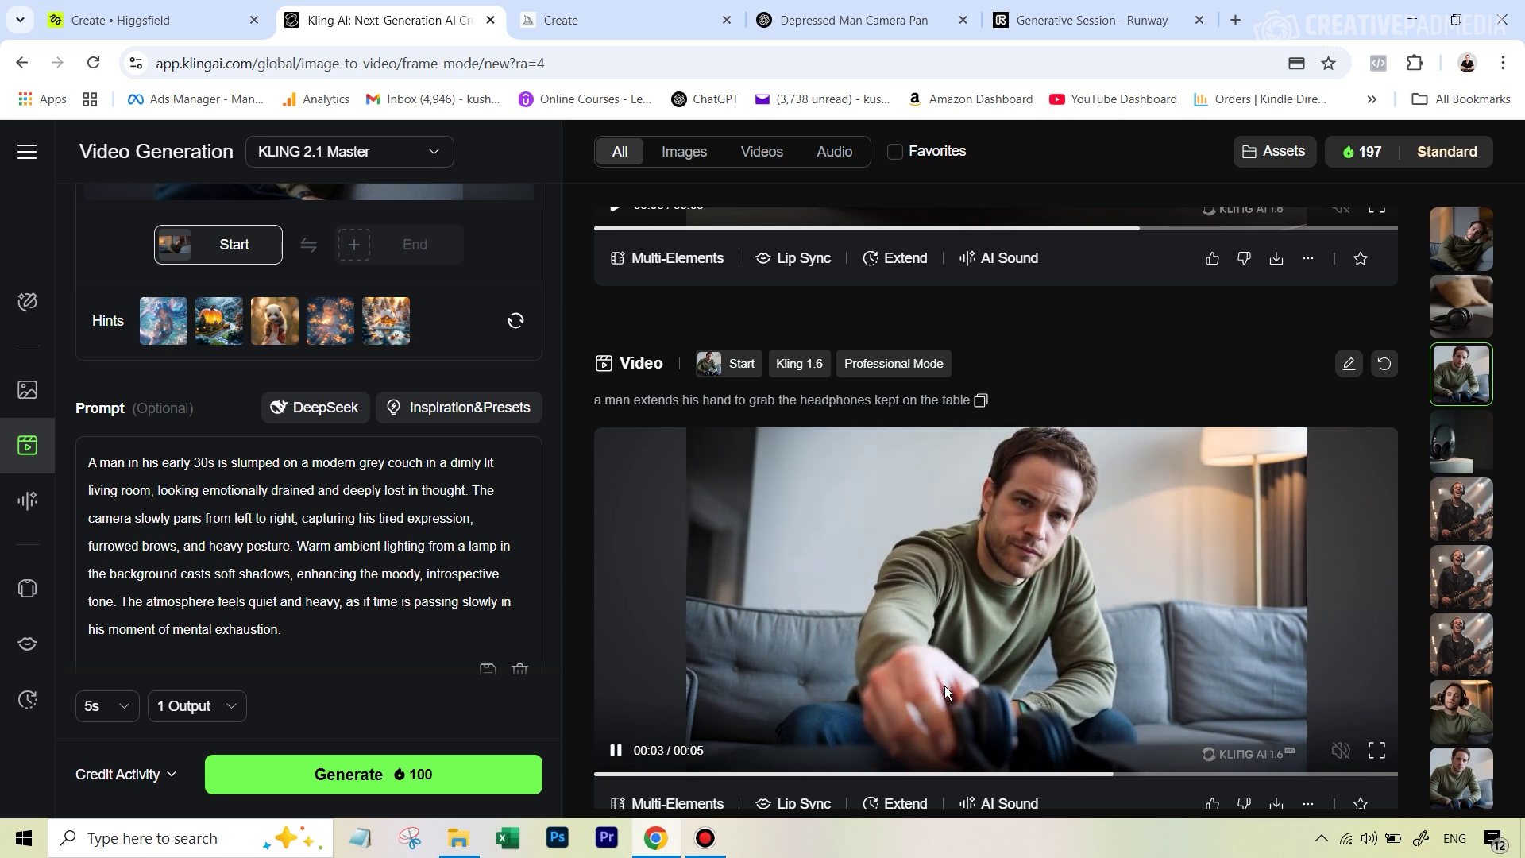
left_click(634, 762)
key("alt+Tab")
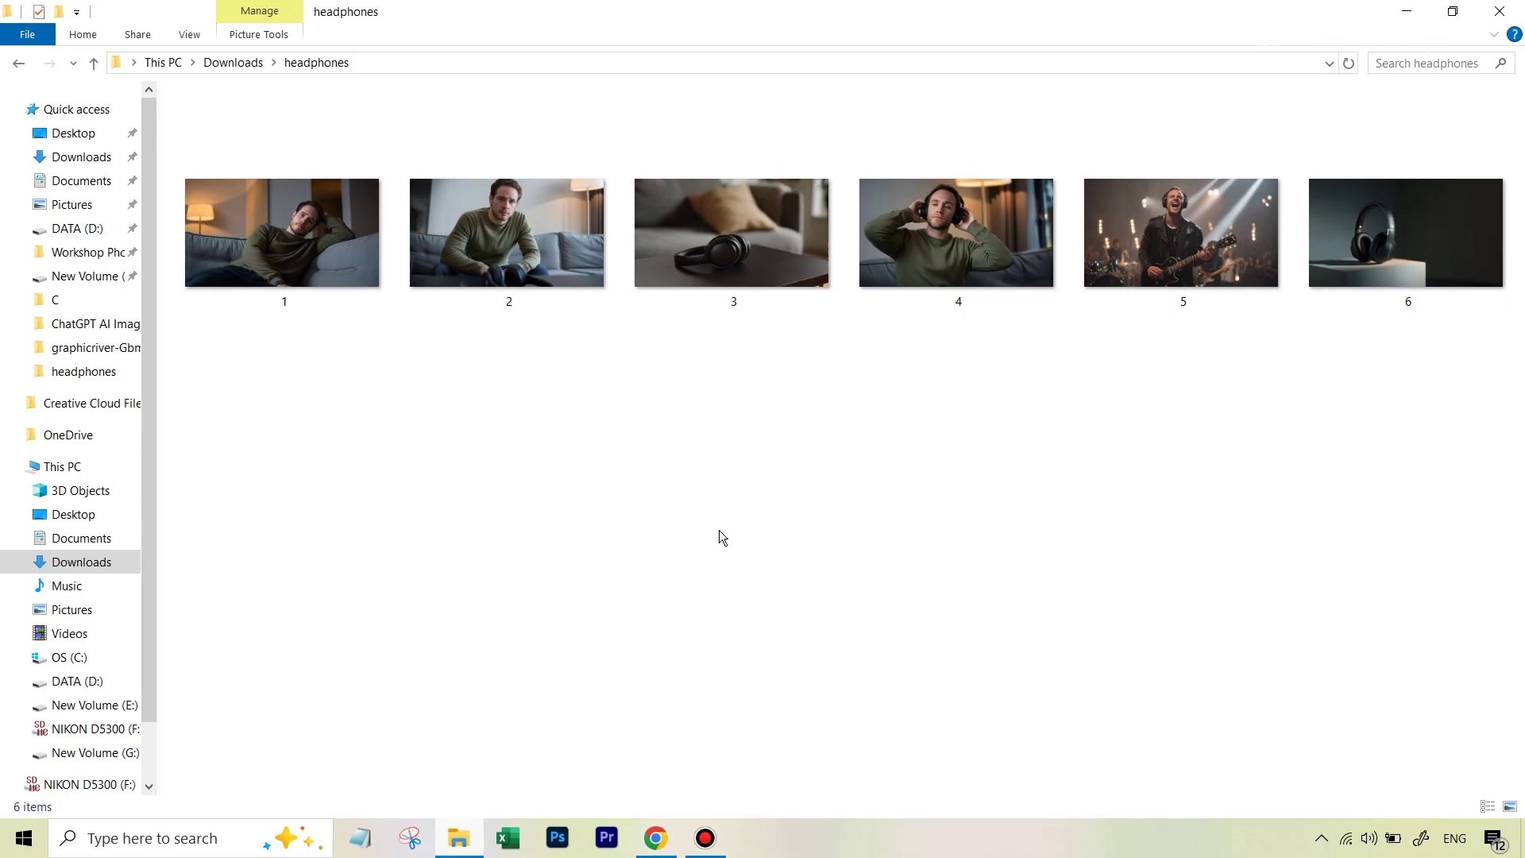
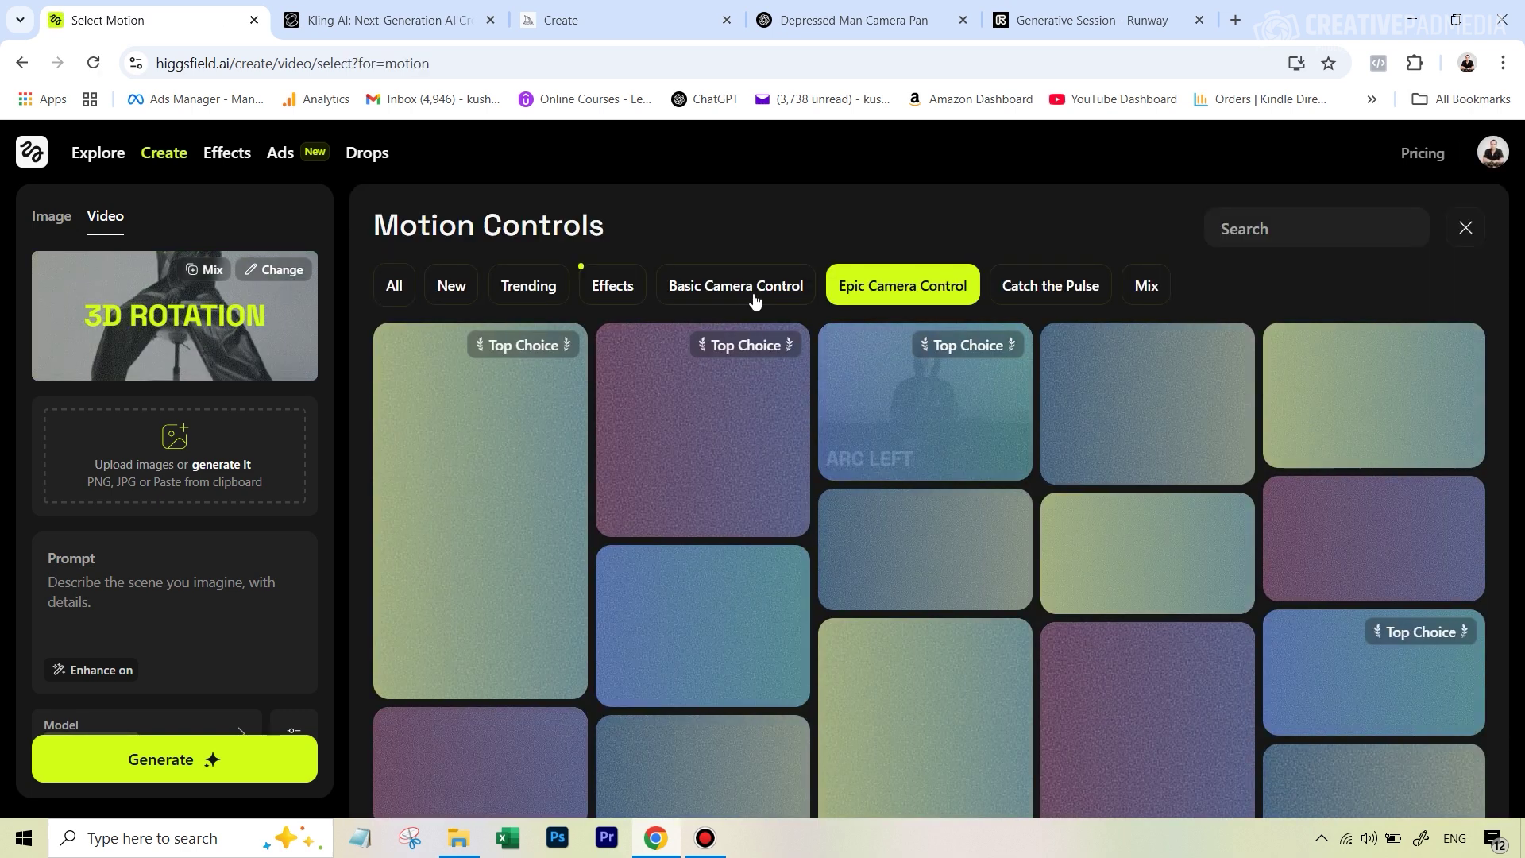
- Browse the Effects category of Higgsfield's motion controls down to Disintegration and open the video creation page
left_click(606, 300)
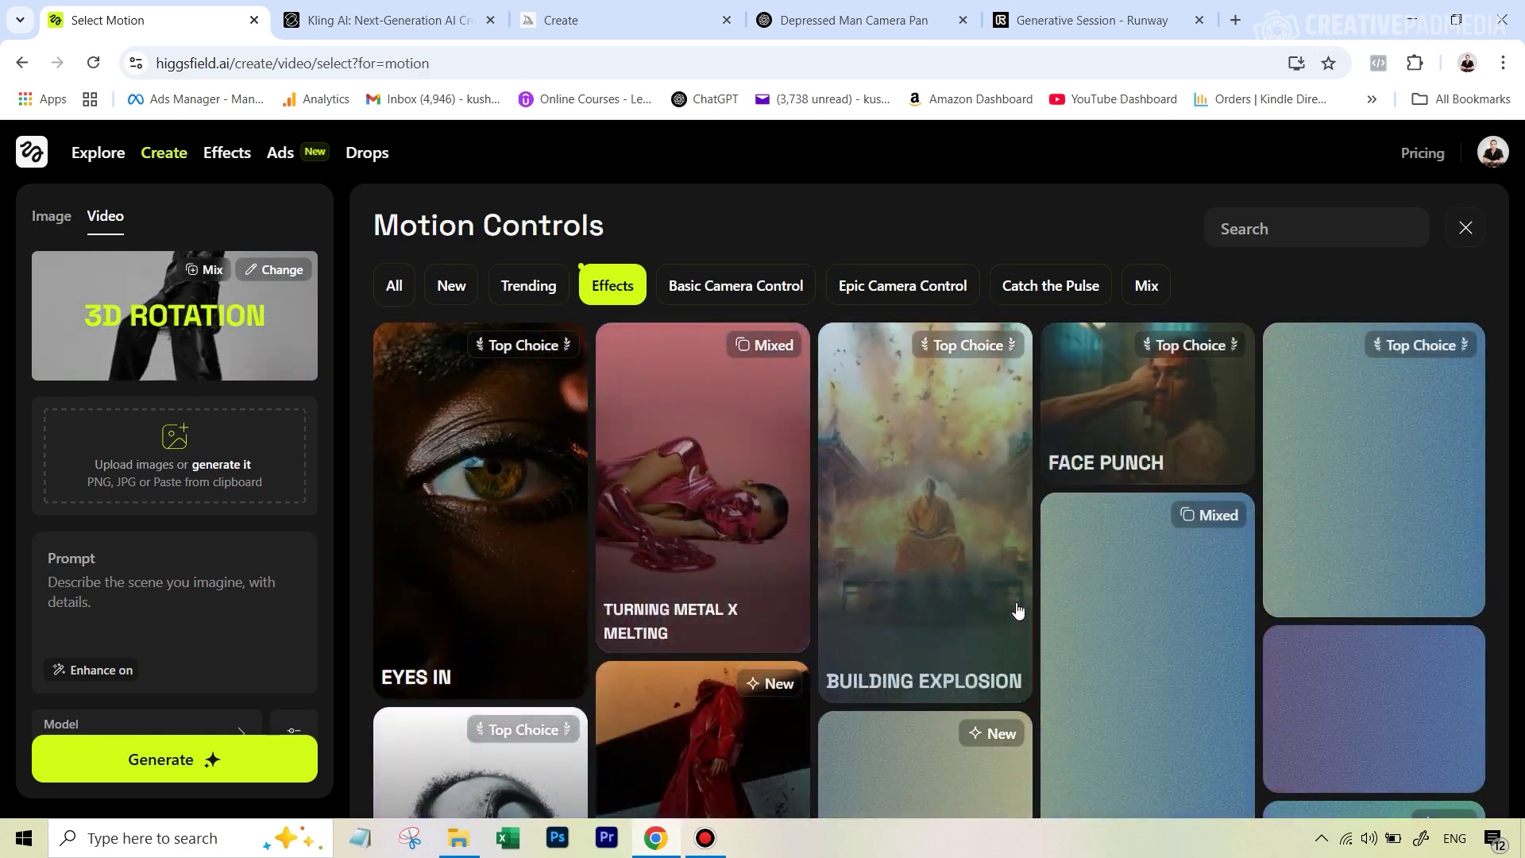
scroll(1018, 610, "down", 3)
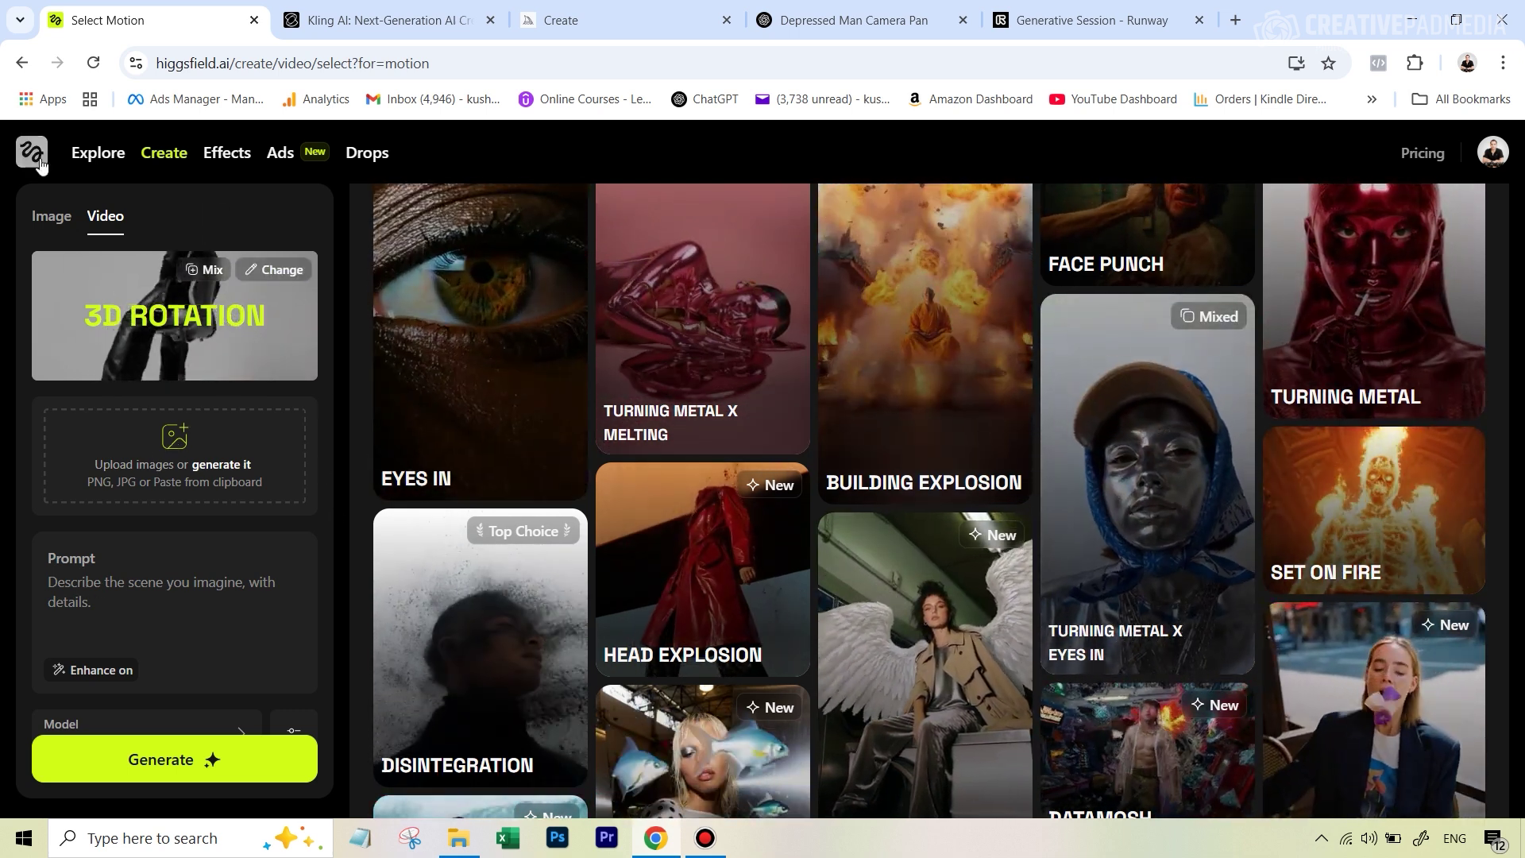
mouse_move(164, 152)
left_click(215, 216)
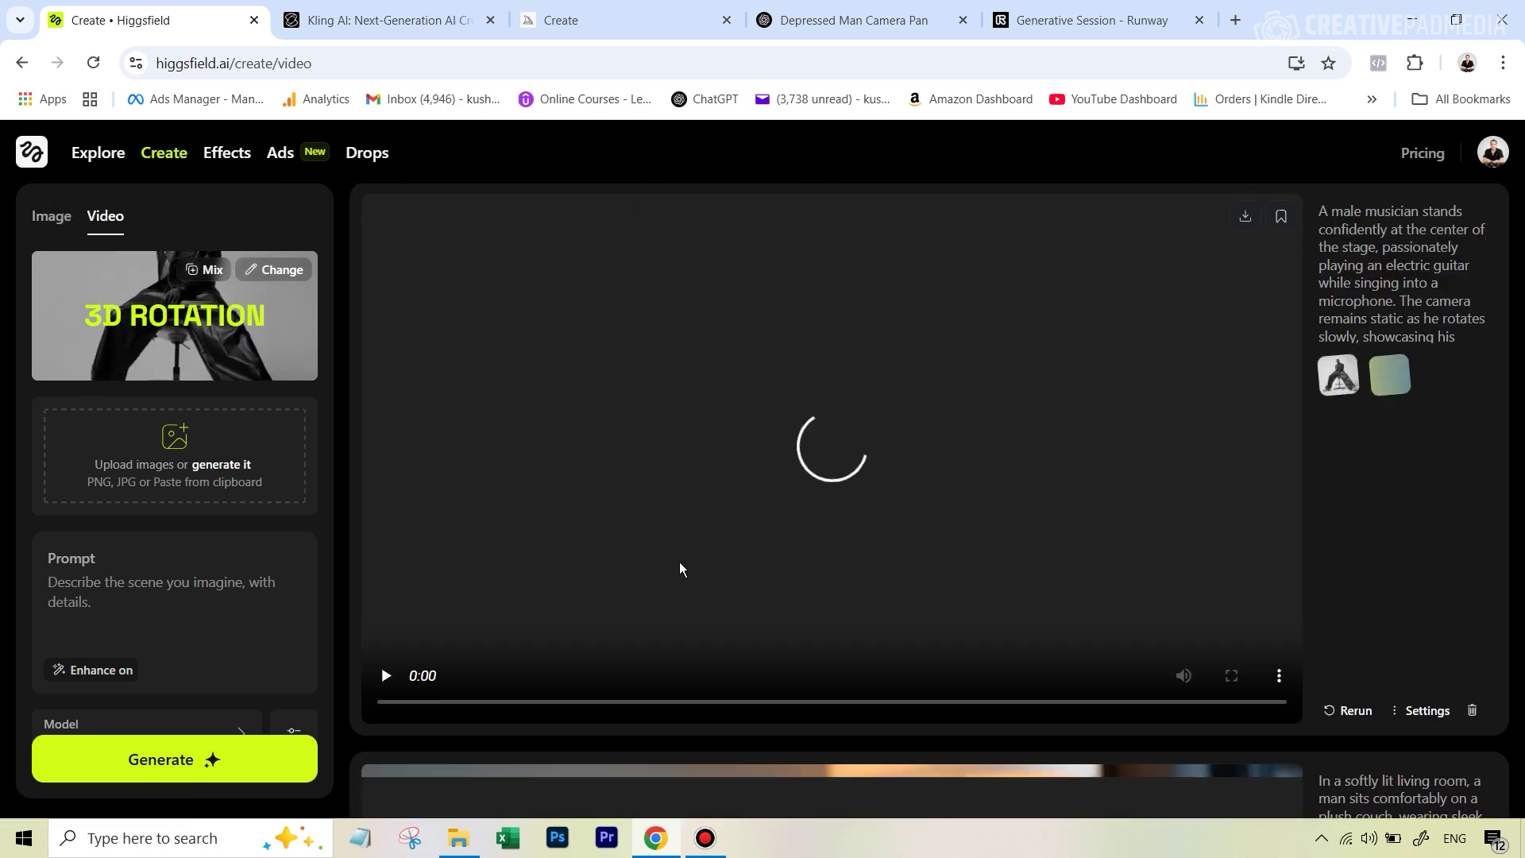
- Copy the prompt of the disintegrating man on the couch into the video prompt field, read it through and review the clip
scroll(679, 561, "down", 5)
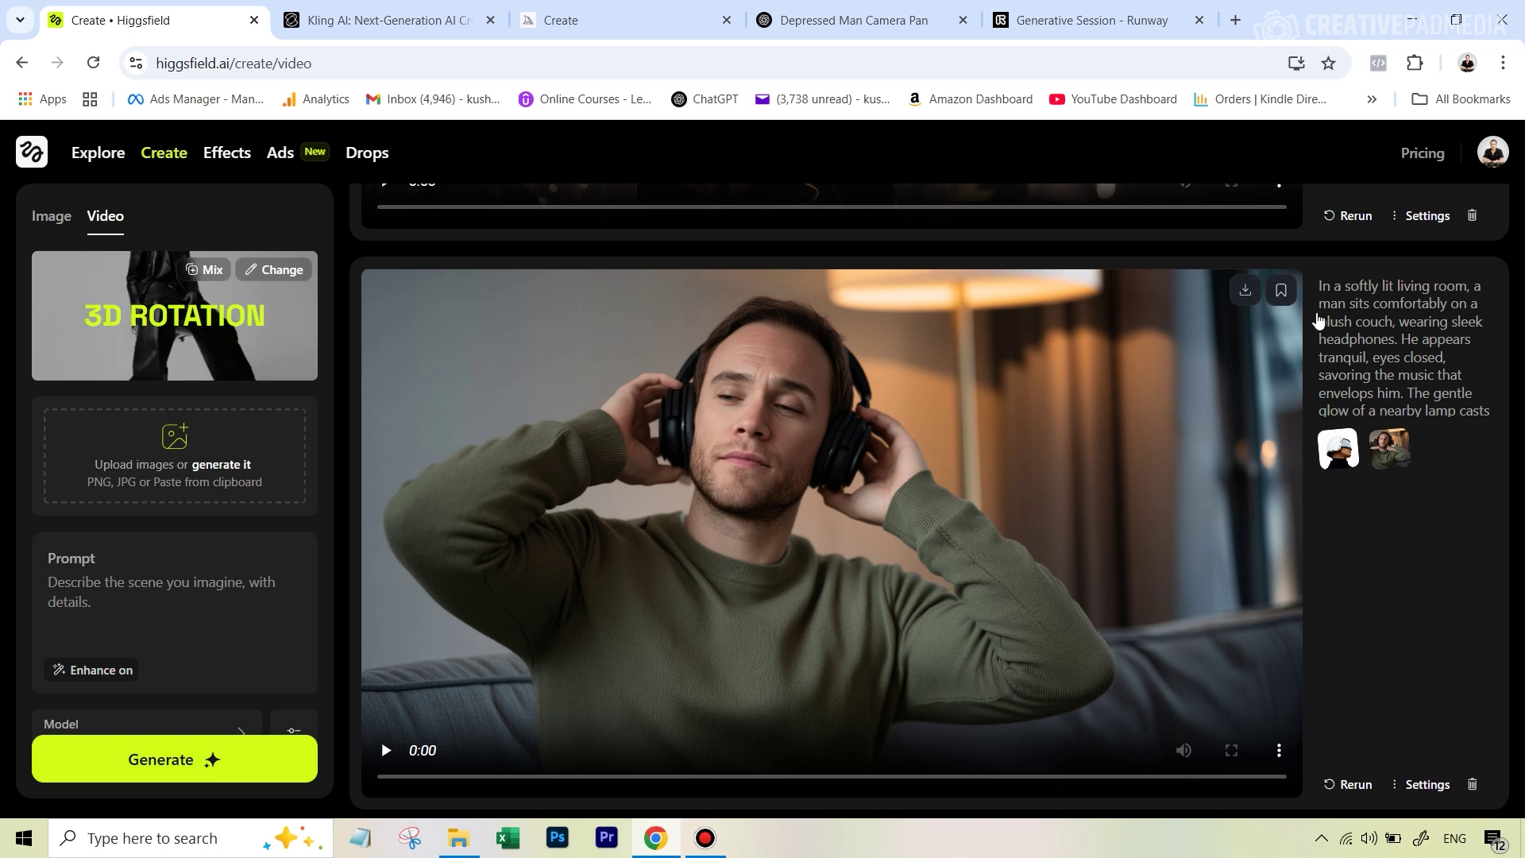
left_click(1342, 307)
scroll(121, 602, "down", 3)
scroll(121, 602, "down", 3)
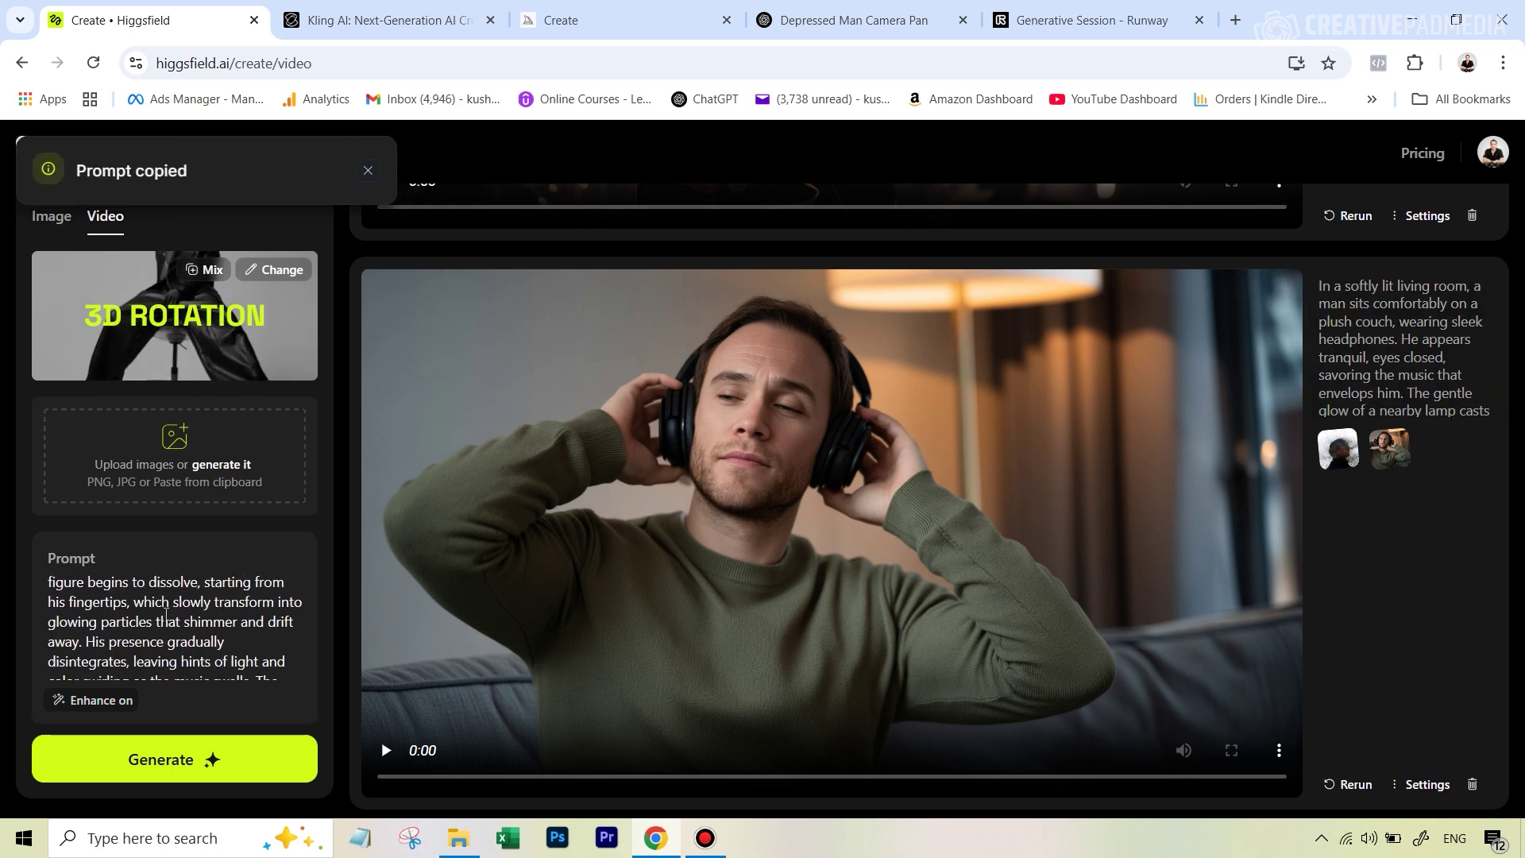
scroll(165, 614, "down", 3)
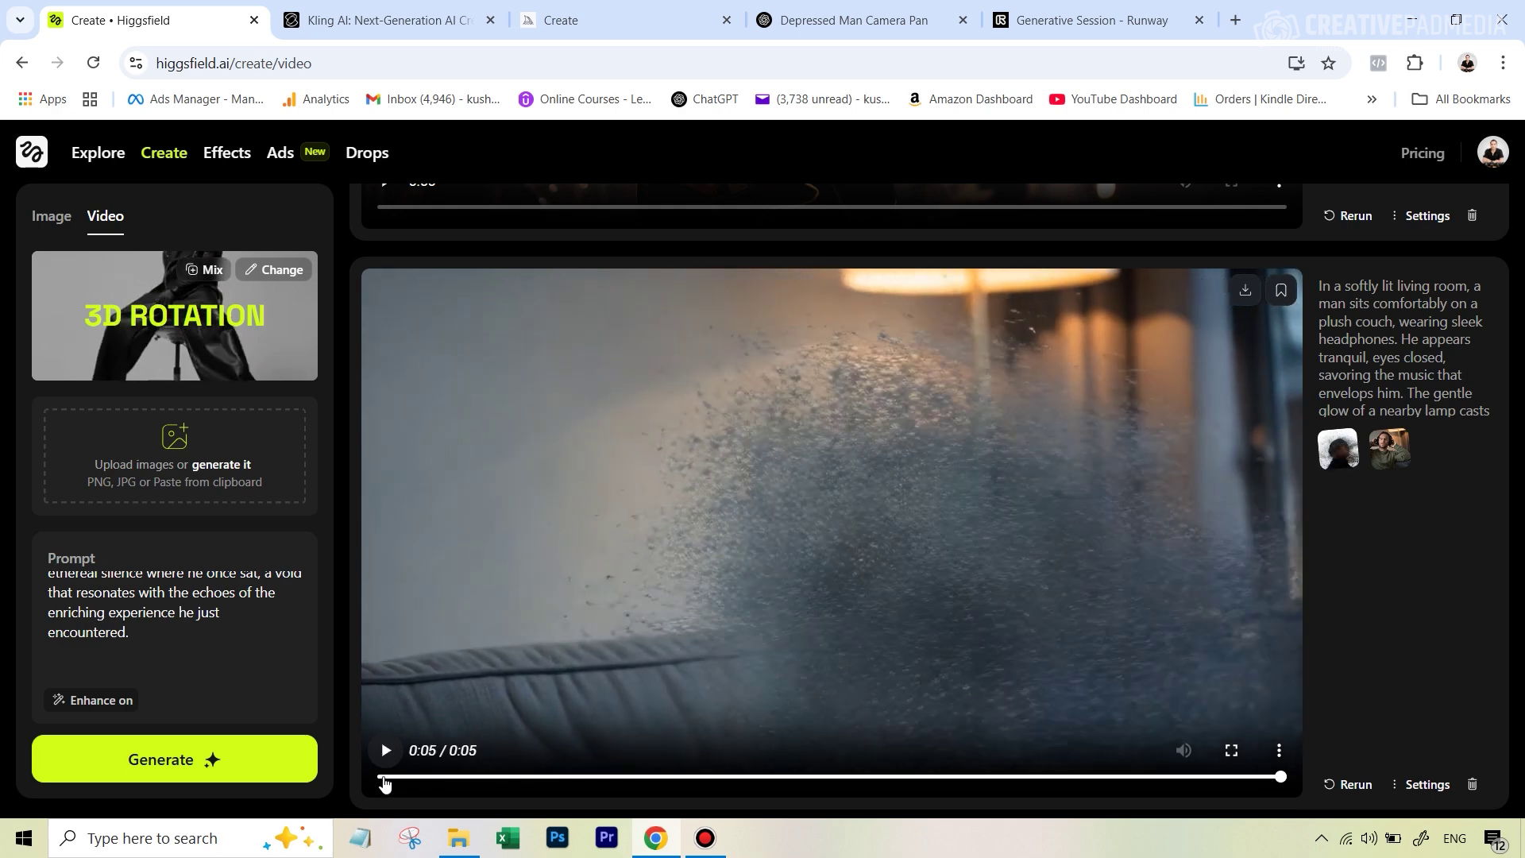
- Check the musician image 5 in the headphones folder and return to Higgsfield to review the rotating guitarist clip
left_click(460, 840)
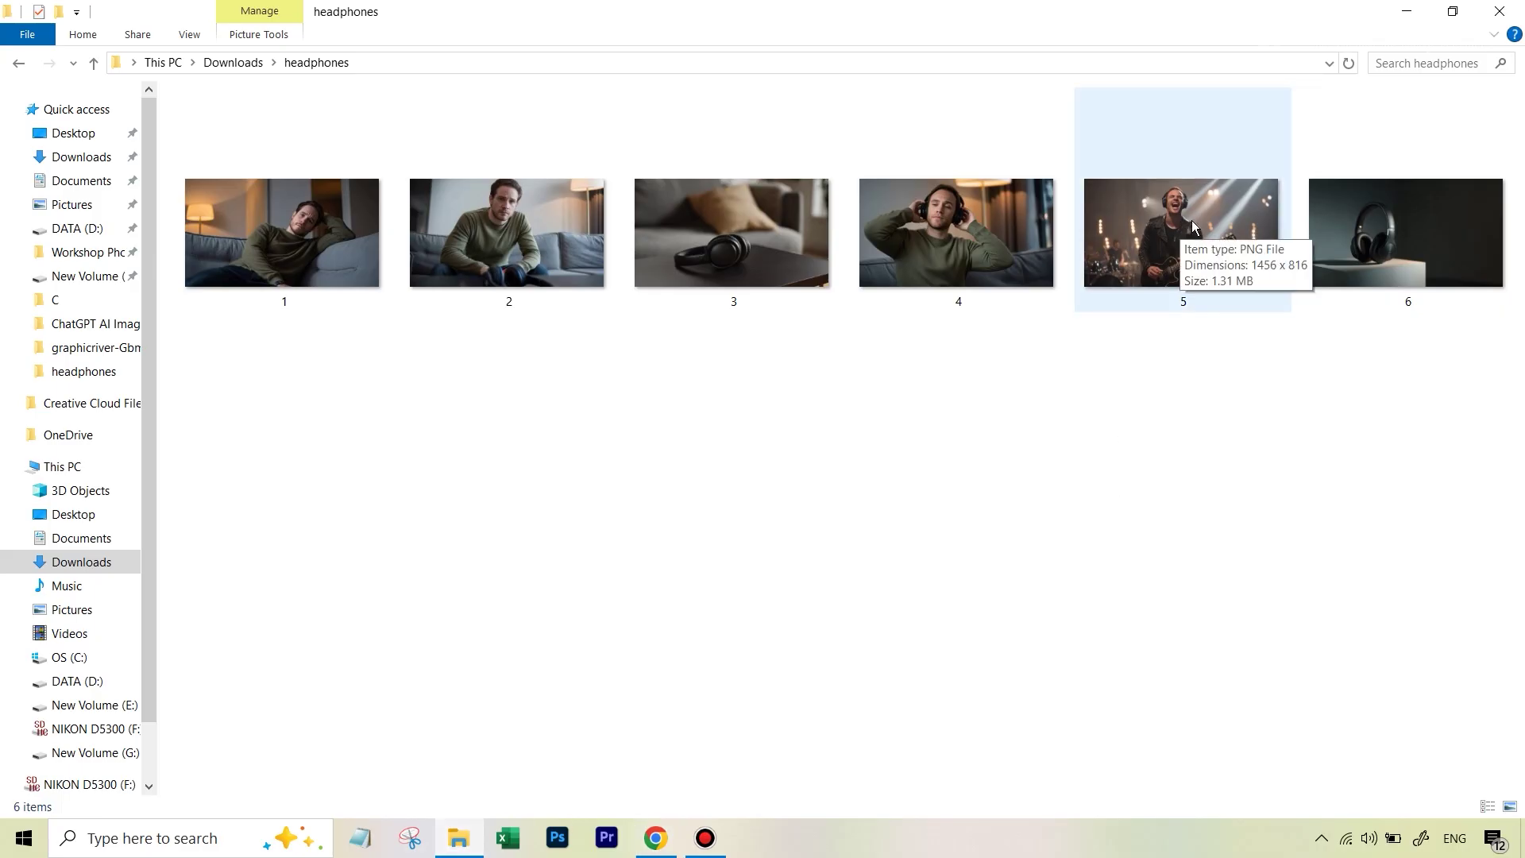
left_click(656, 838)
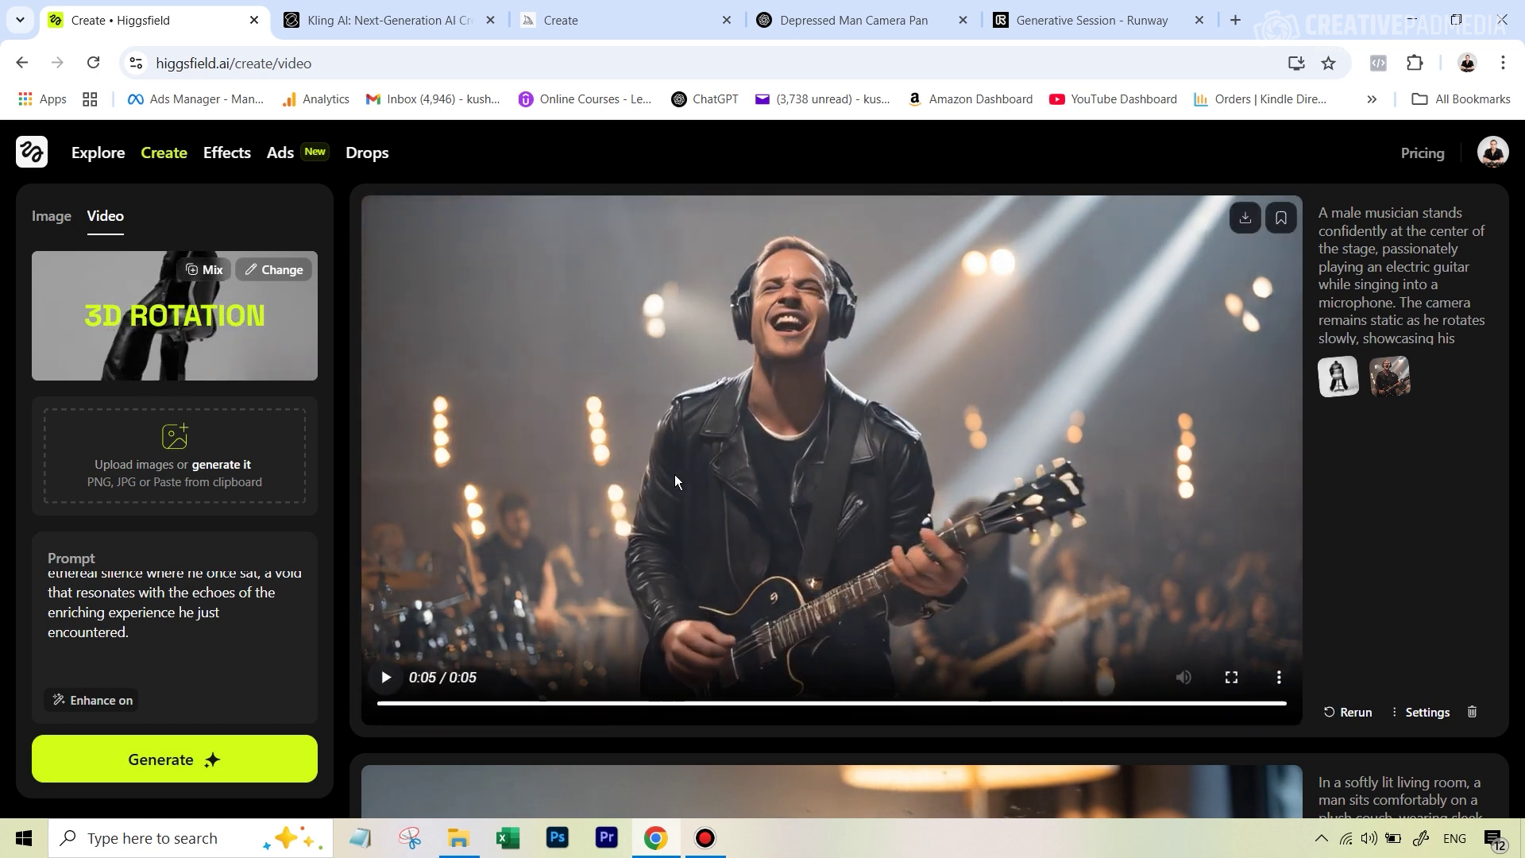
- Switch to Kling AI, play the Kling 1.6 clip of the man performing on stage and pause it
key("ctrl+Tab")
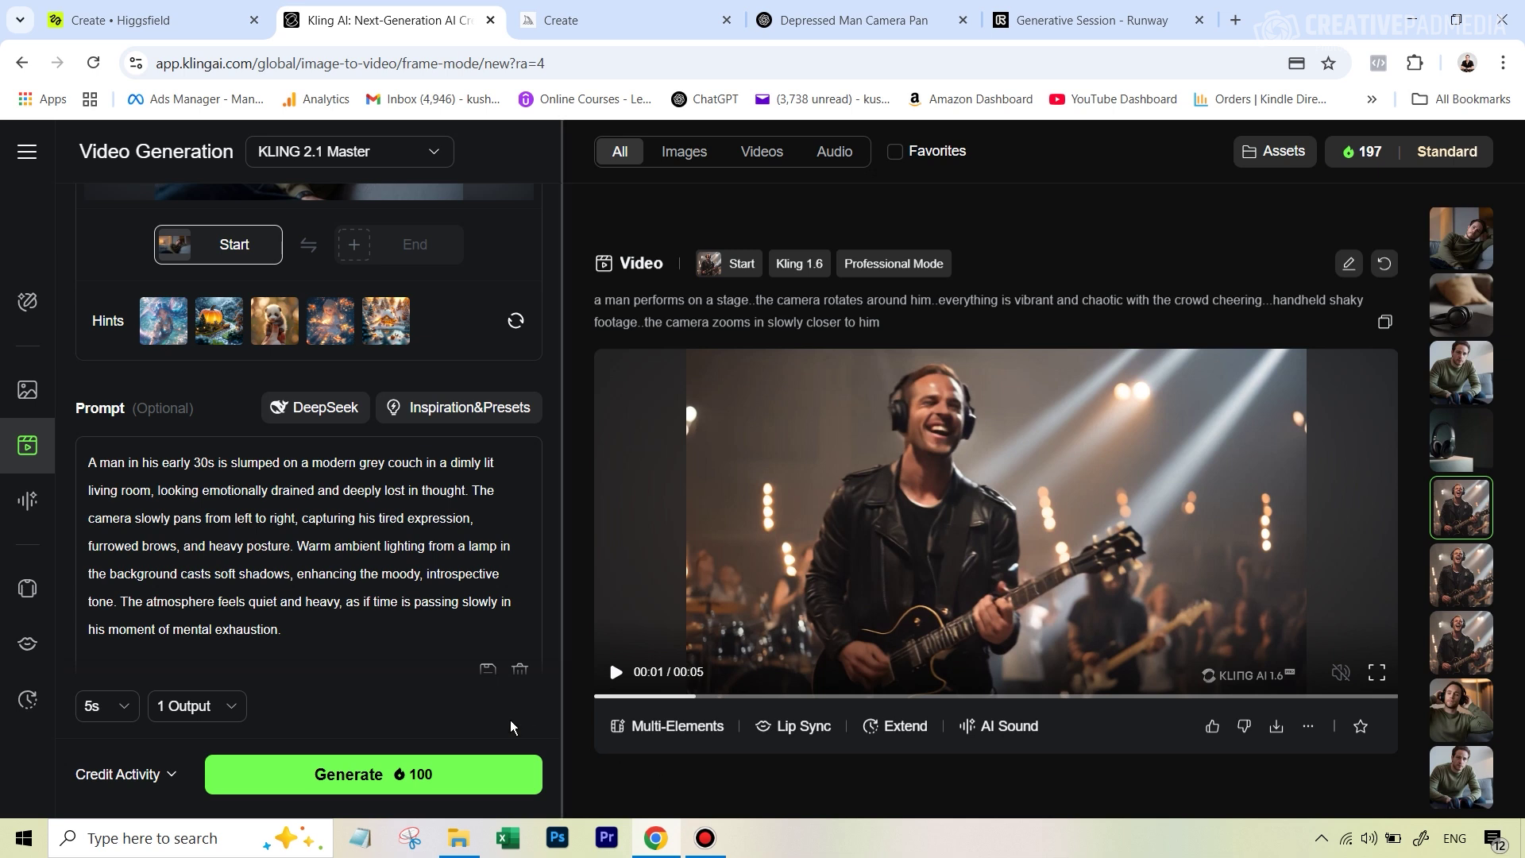
left_click(615, 673)
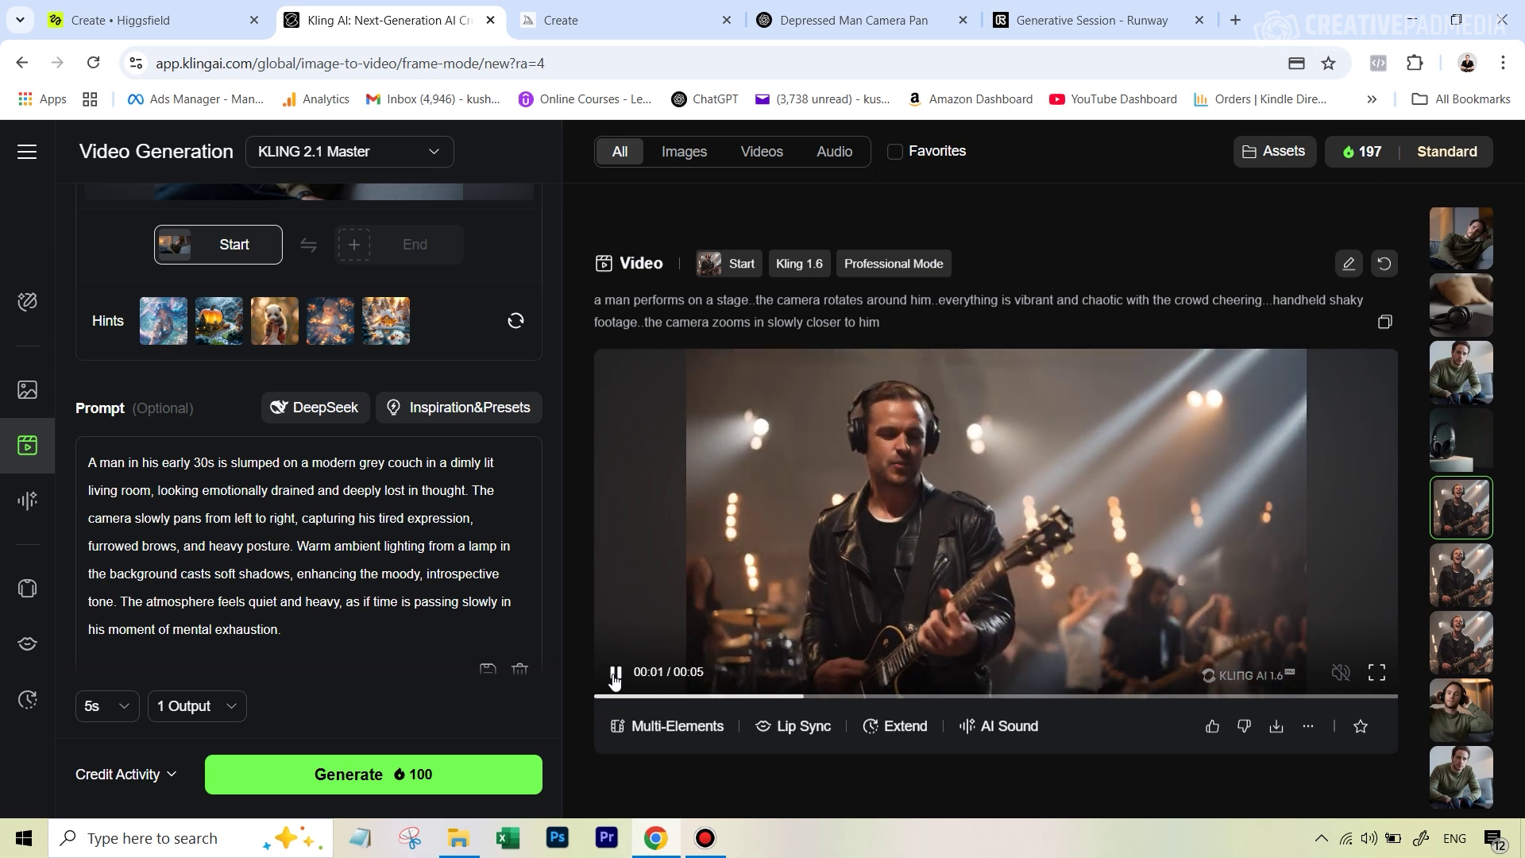
left_click(614, 674)
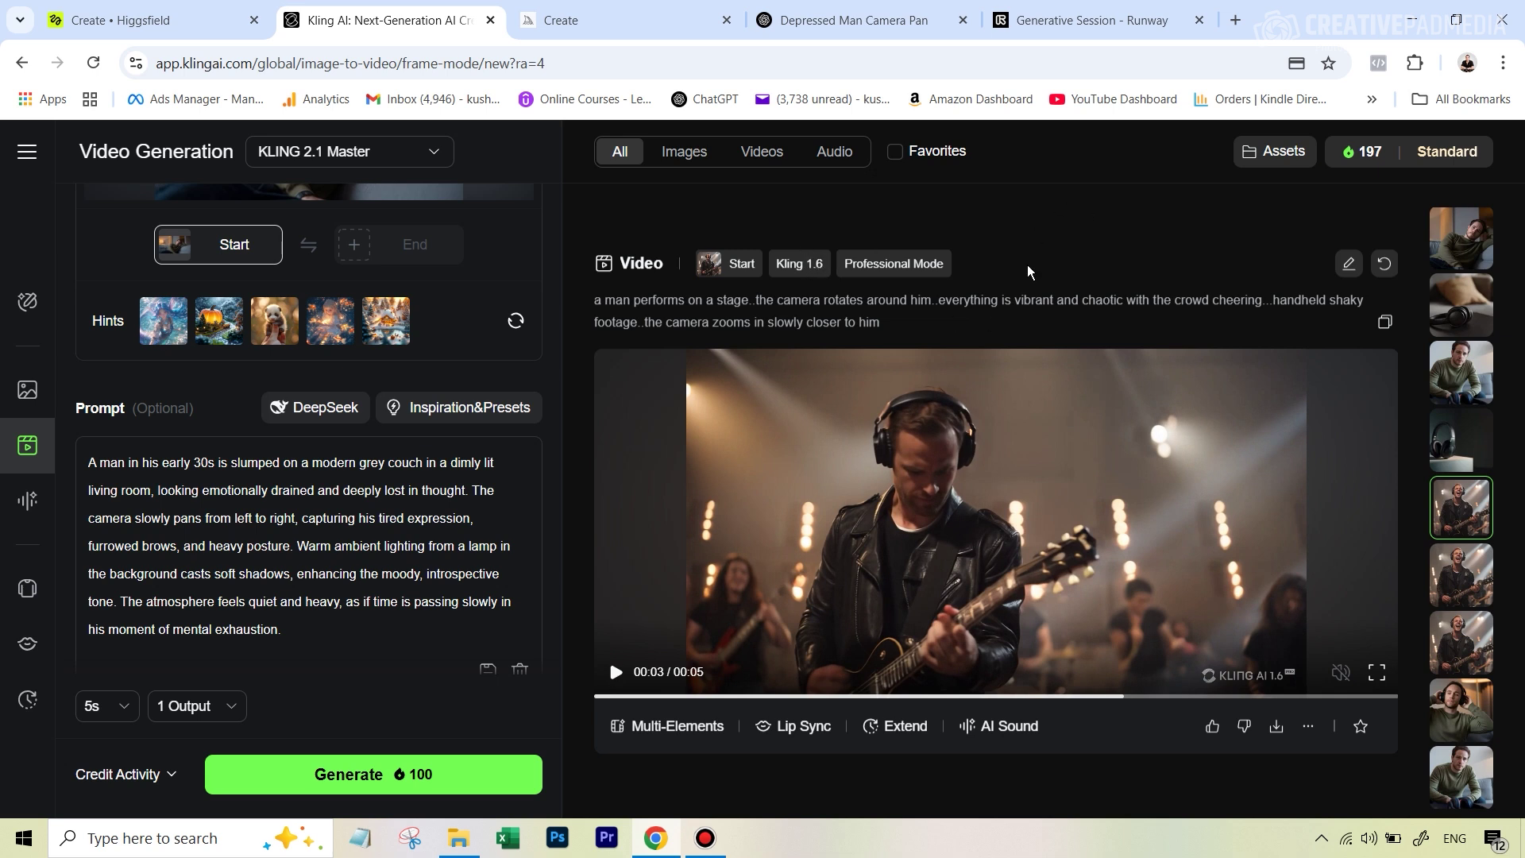
- Check the product image 6 in the headphones folder, return to Kling AI and play the headphones product showcase clip
left_click(458, 838)
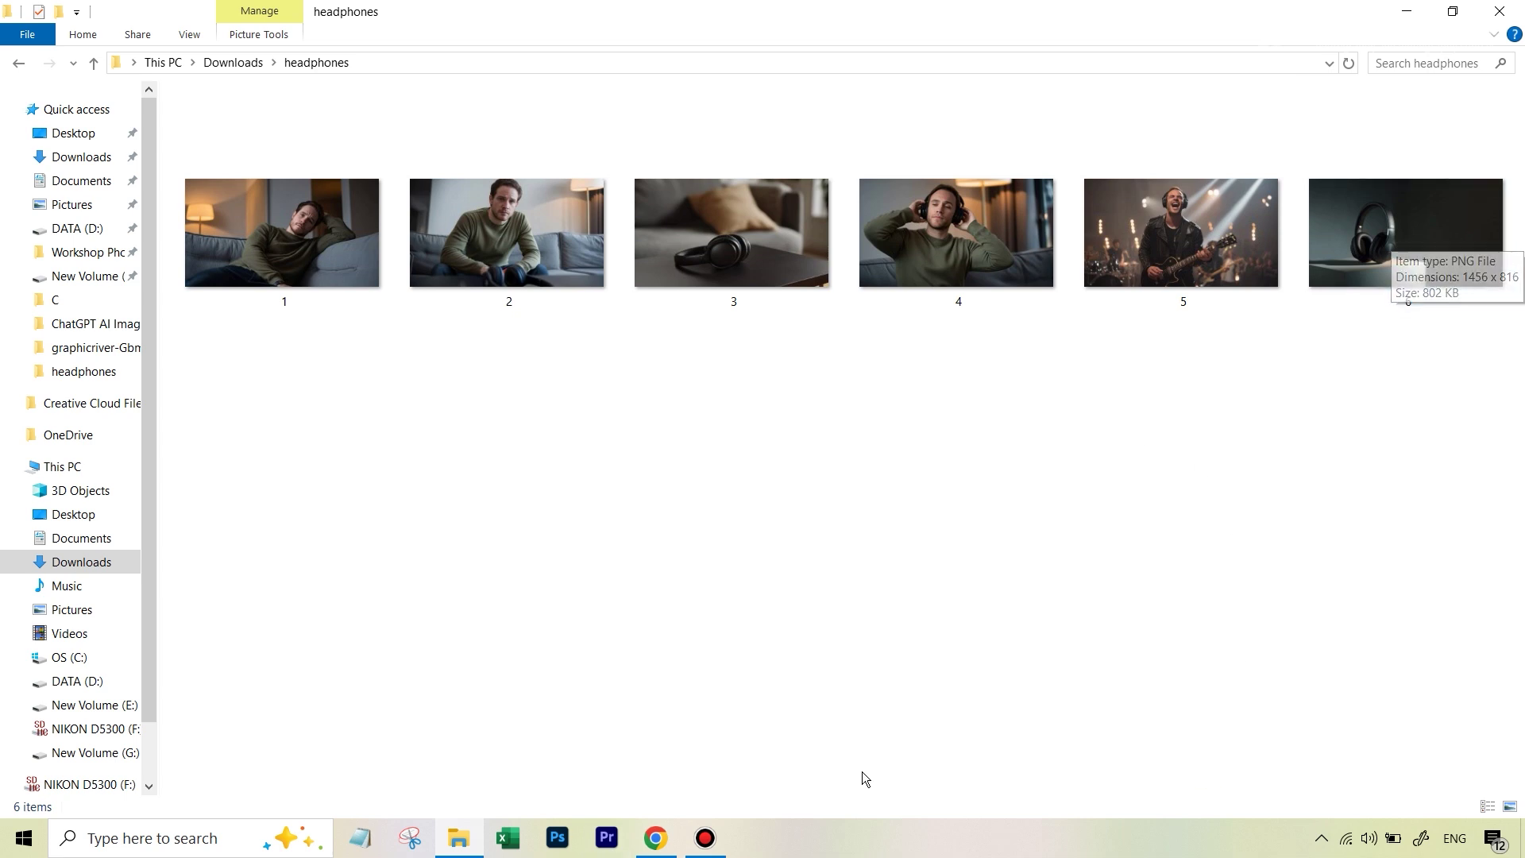
left_click(656, 839)
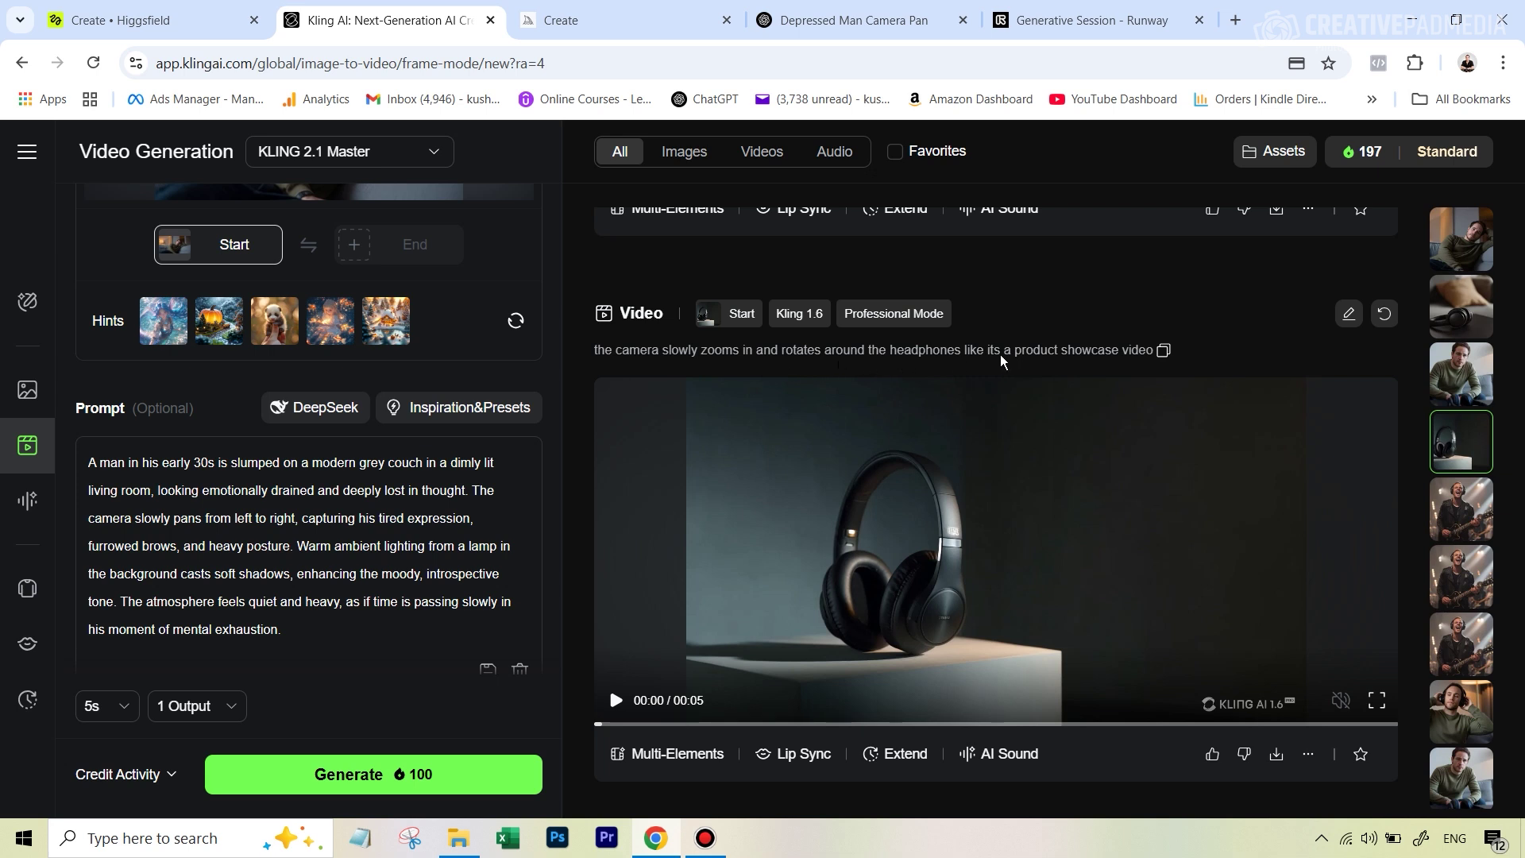
left_click(616, 701)
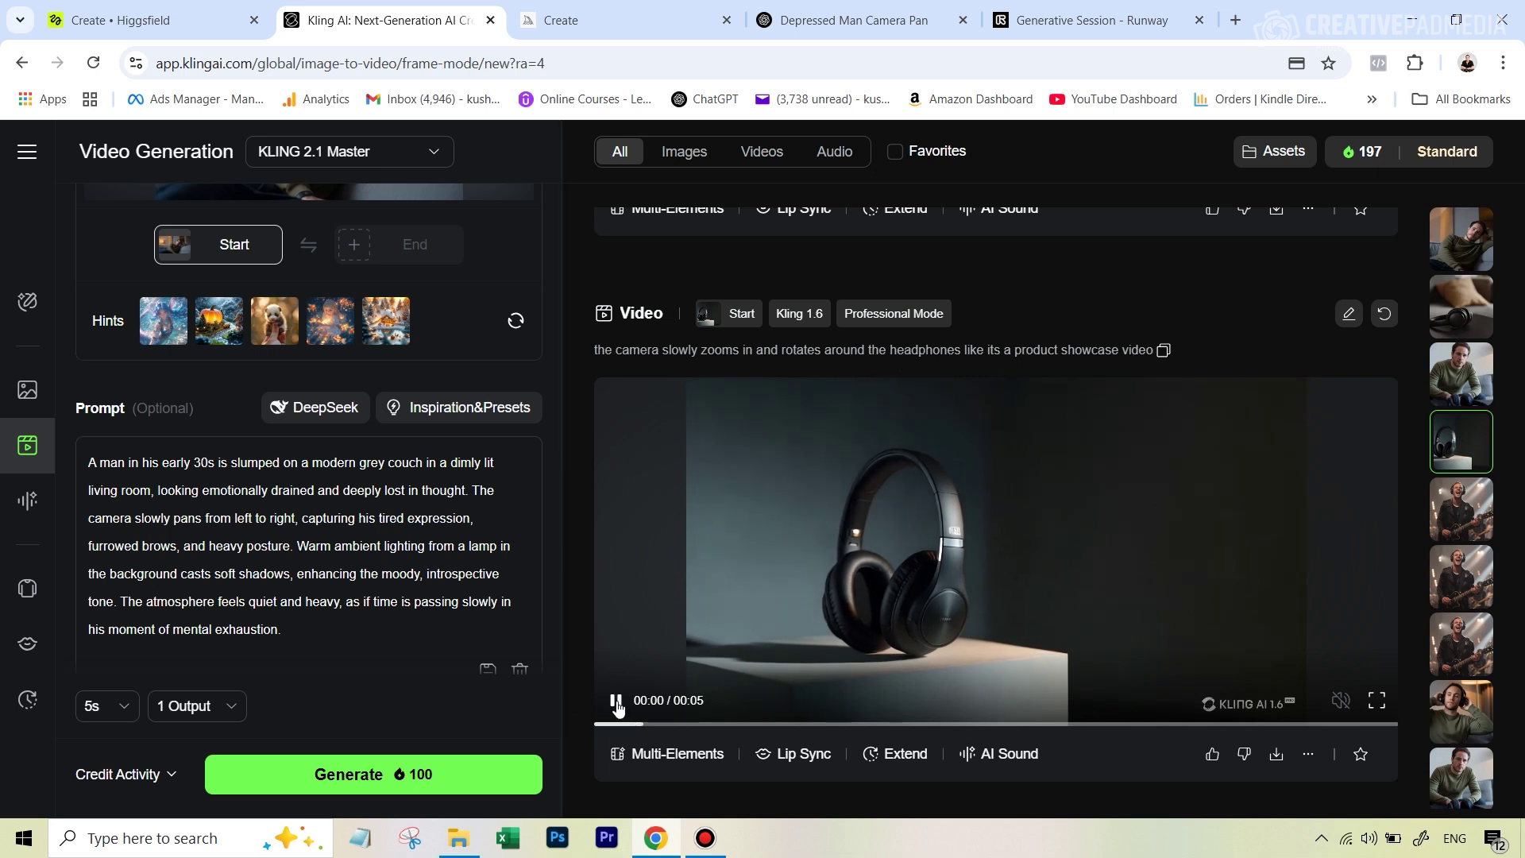